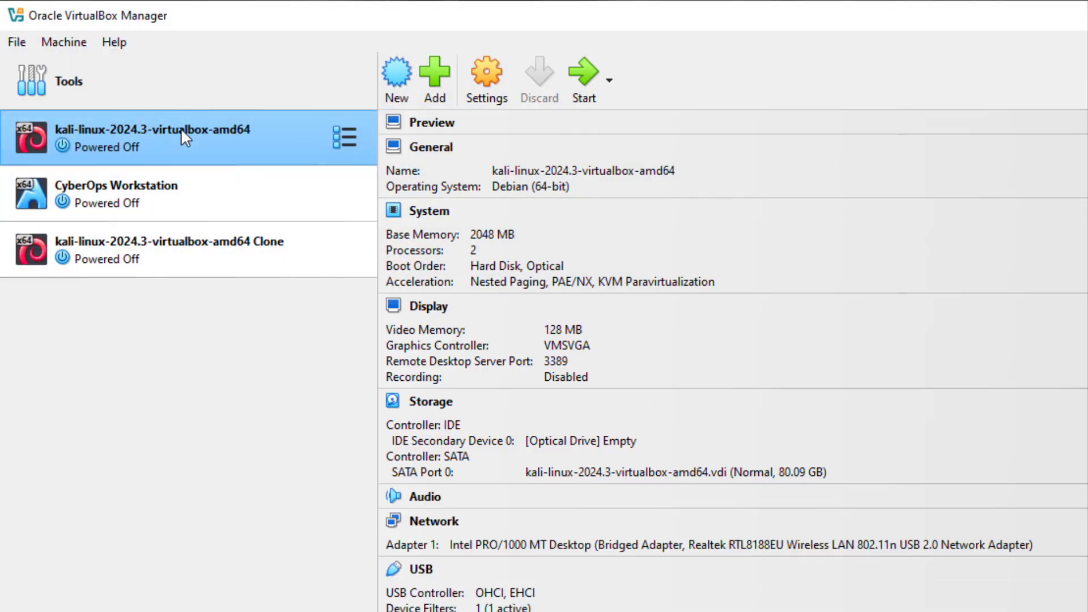
Start the Kali Linux VM, boot the default GRUB entry, and log in with the kali user's credentials.
left_click(584, 77)
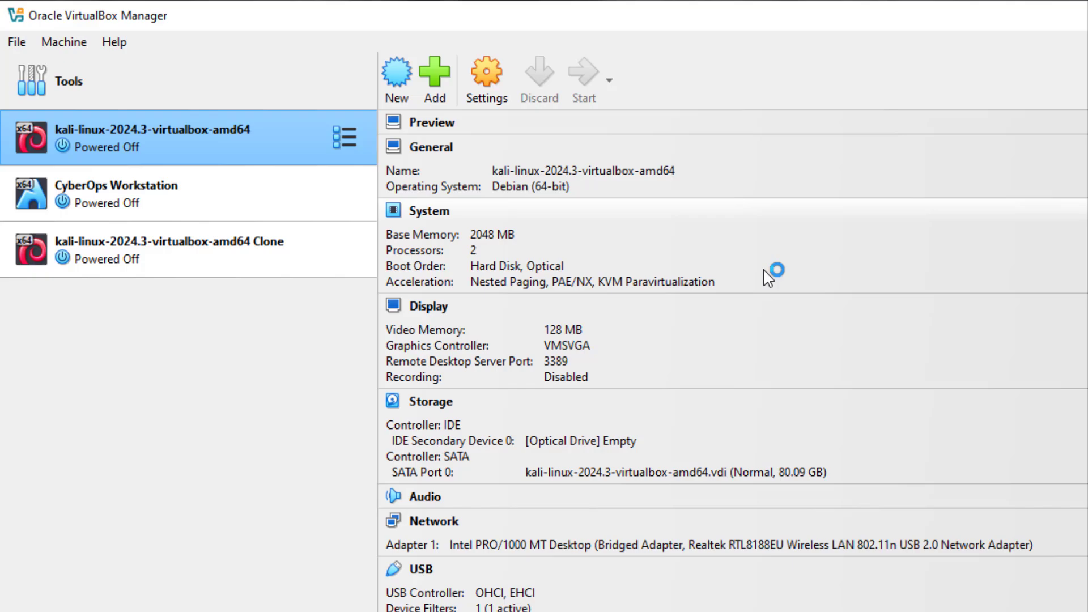
key("Return")
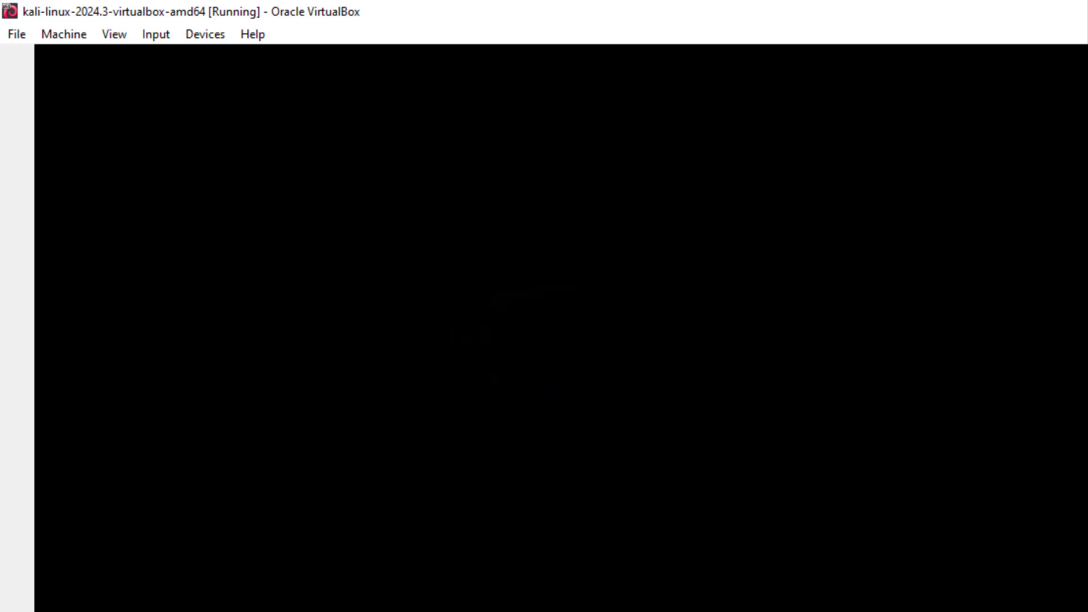
type("kali")
key("Tab")
type("kali")
key("Return")
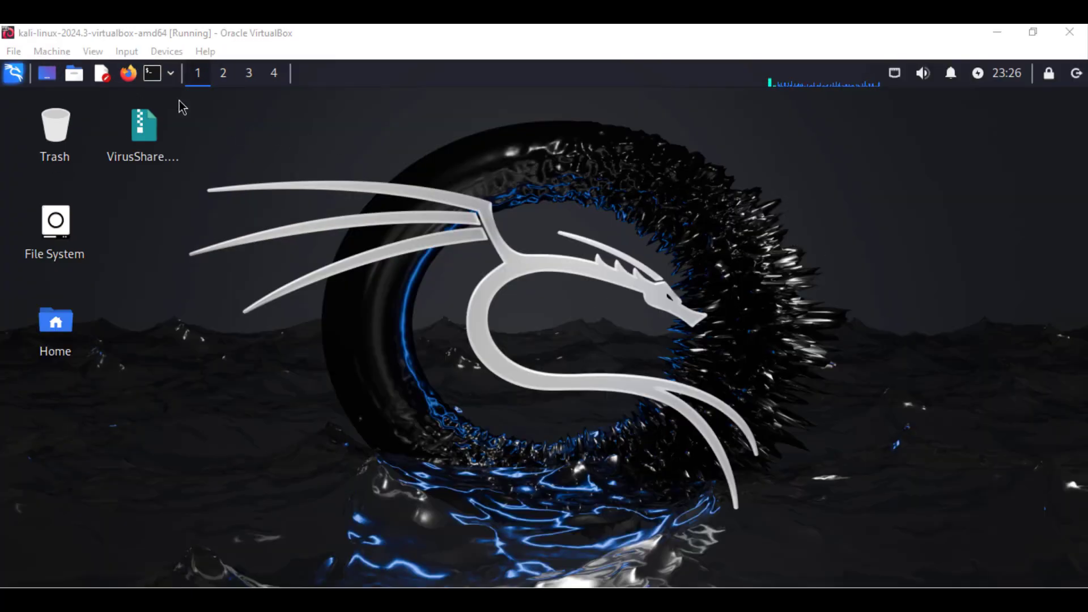
Launch Firefox and run a Google search for 'splunk', scrolling through the results.
left_click(129, 75)
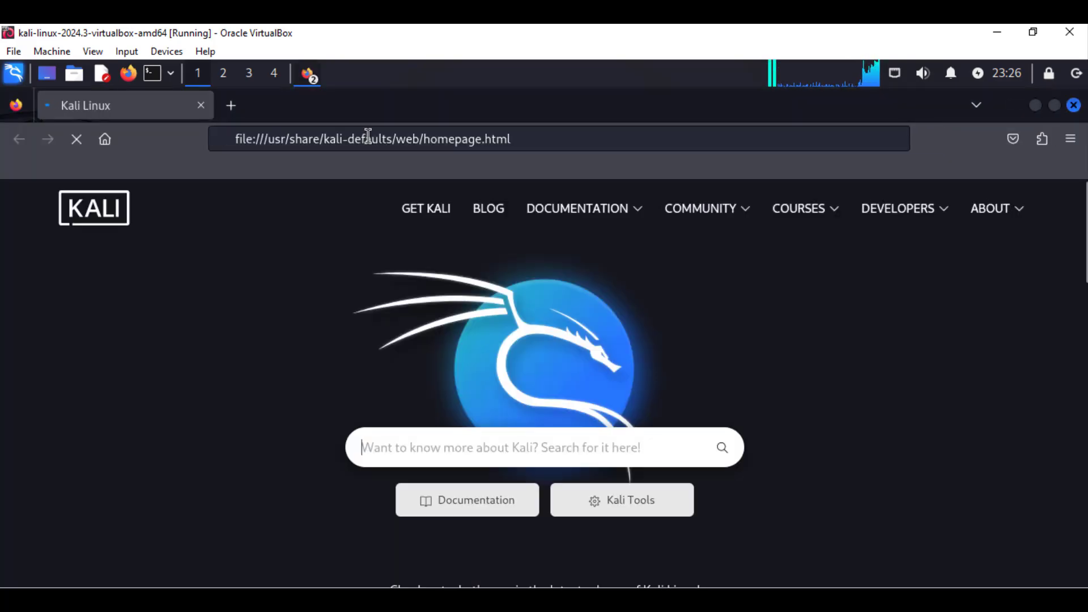
left_click(369, 137)
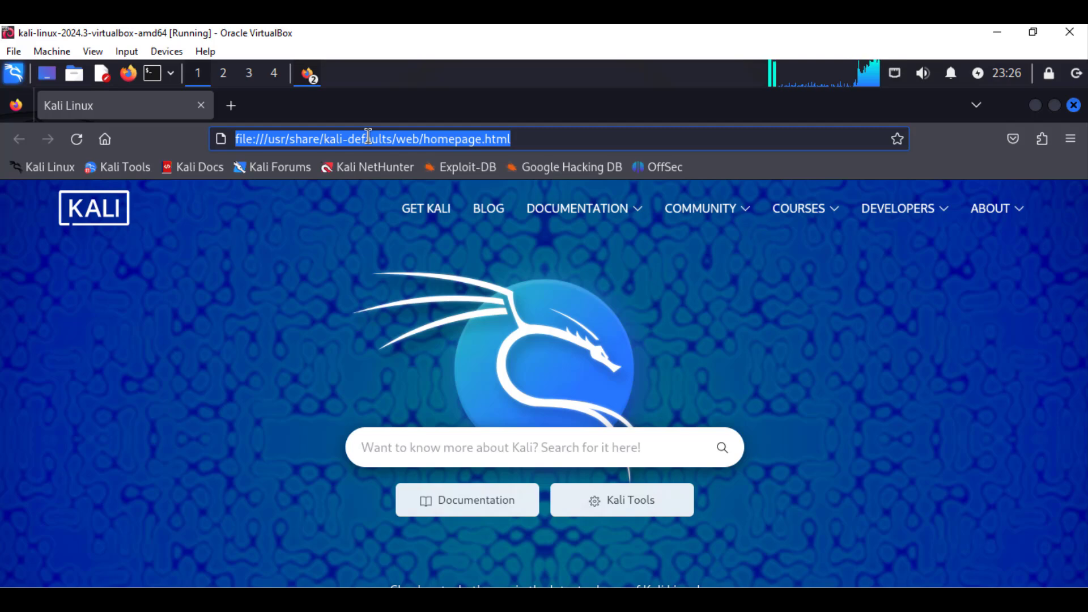
type("splu")
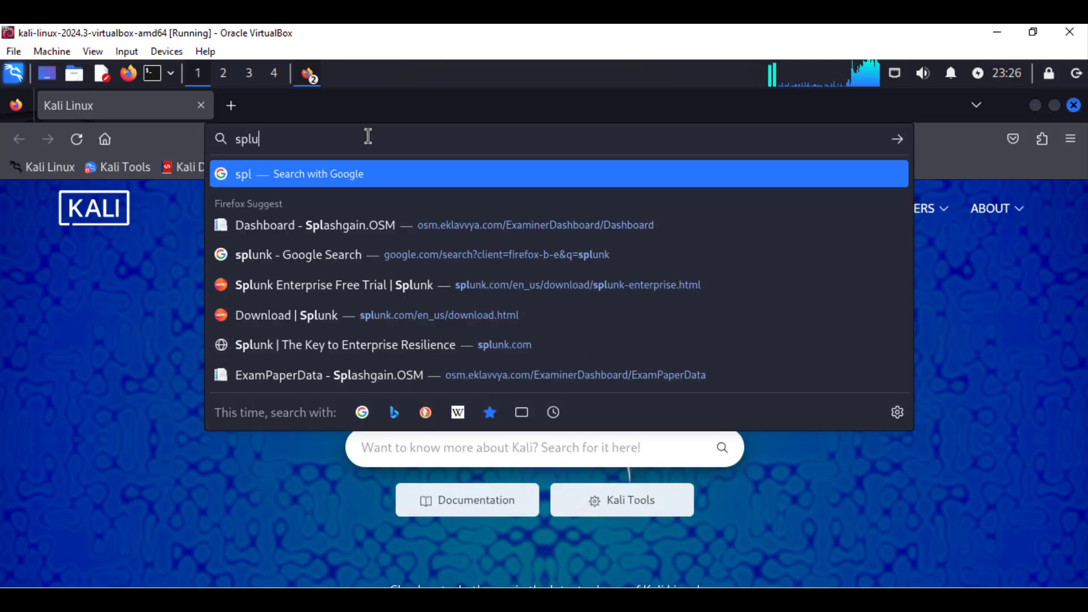
type("nk")
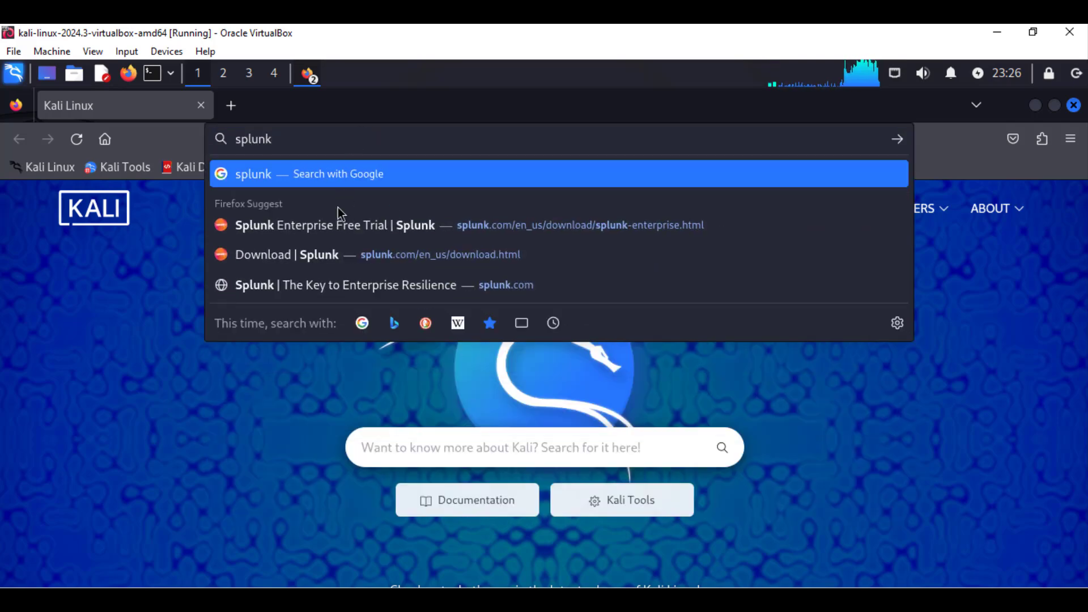
left_click(316, 174)
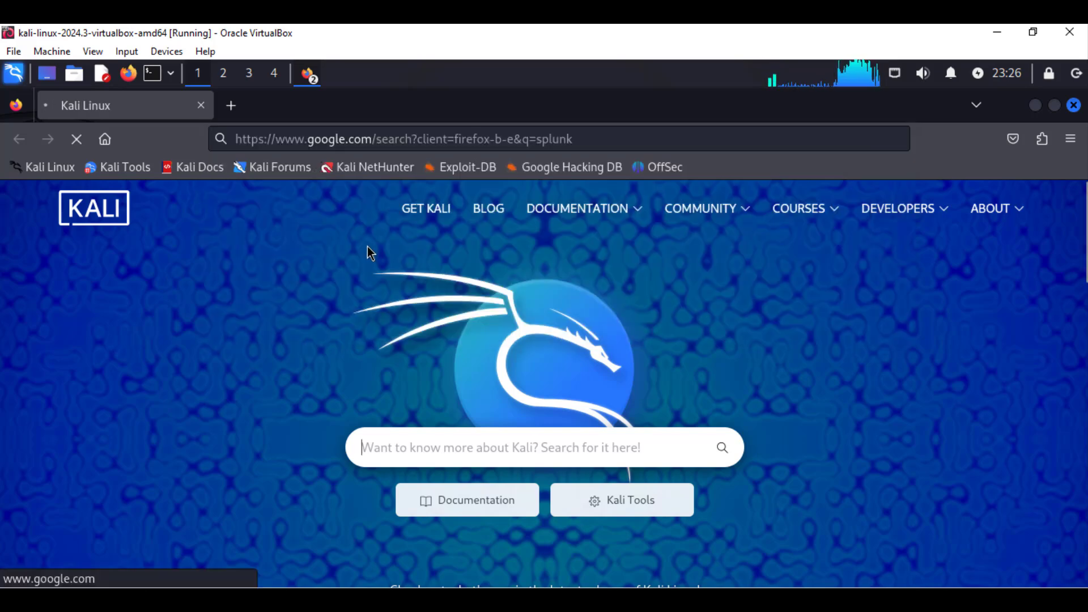
scroll(277, 321, "down", 10)
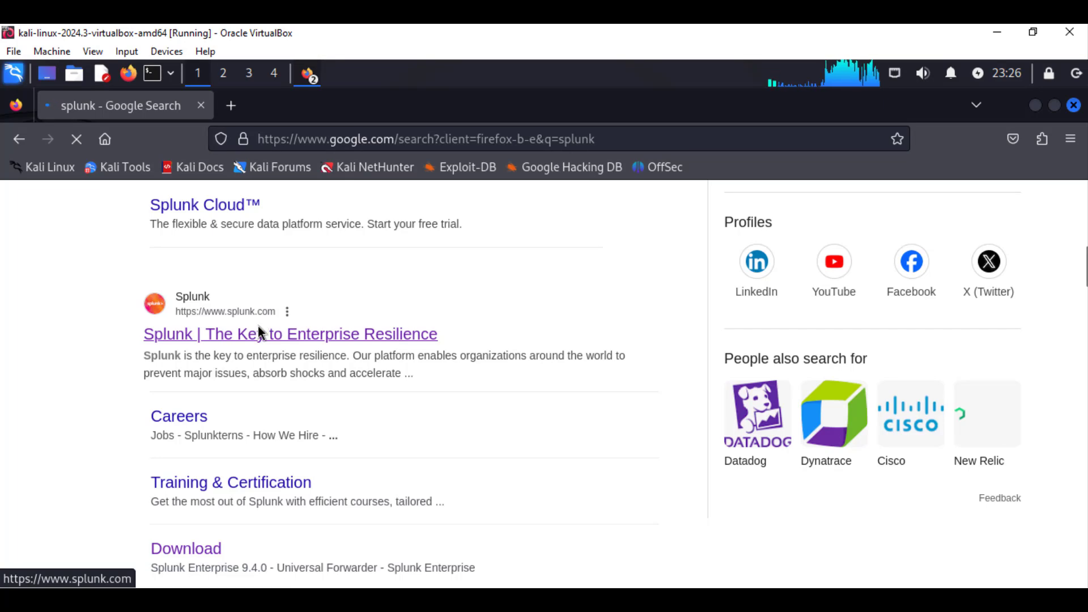
scroll(239, 346, "down", 3)
scroll(213, 363, "up", 2)
scroll(213, 326, "up", 1)
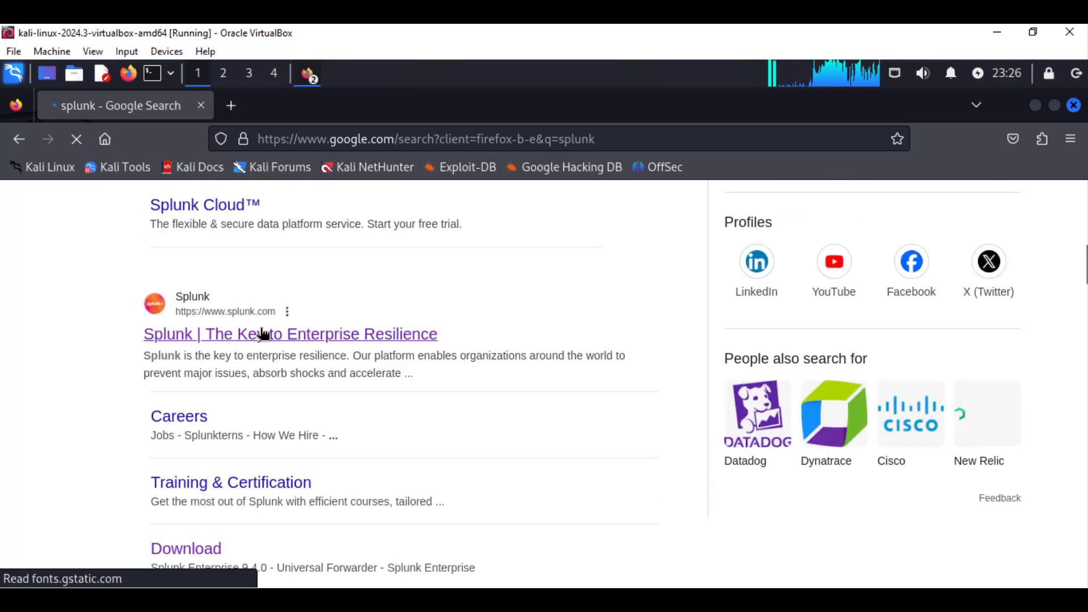
scroll(243, 365, "down", 3)
Go to the Splunk Download page and start the Splunk Enterprise free trial.
left_click(210, 369)
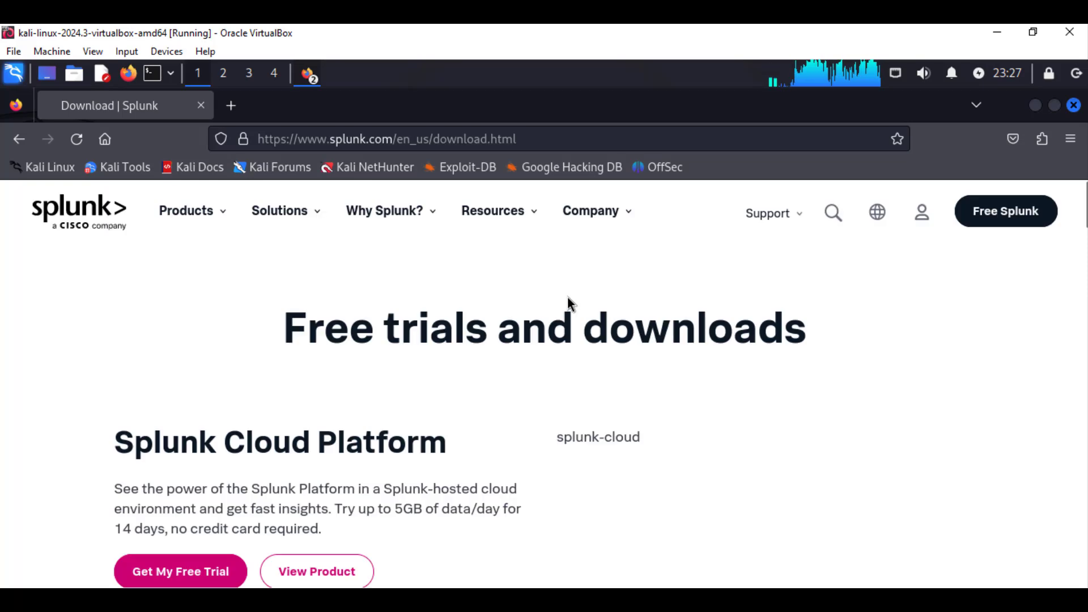
scroll(362, 357, "down", 2)
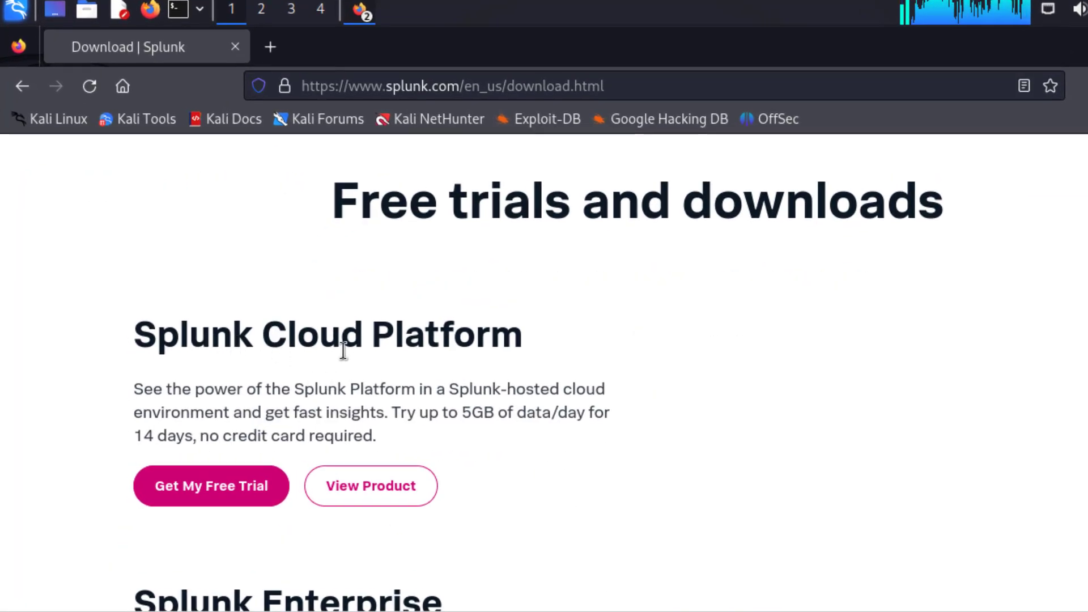
scroll(408, 374, "down", 1)
scroll(391, 376, "down", 1)
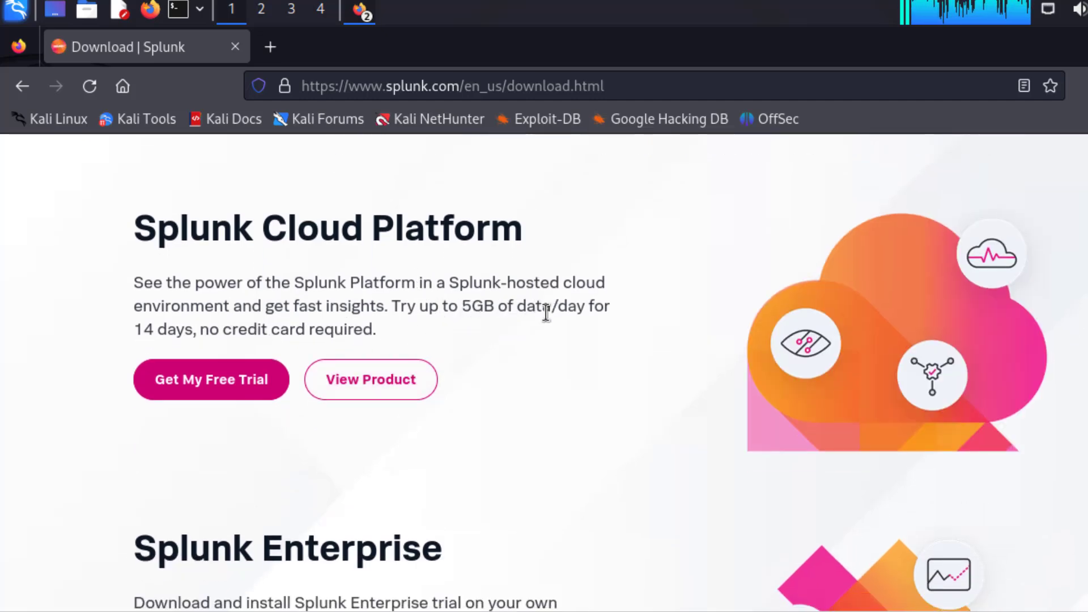
scroll(182, 345, "down", 3)
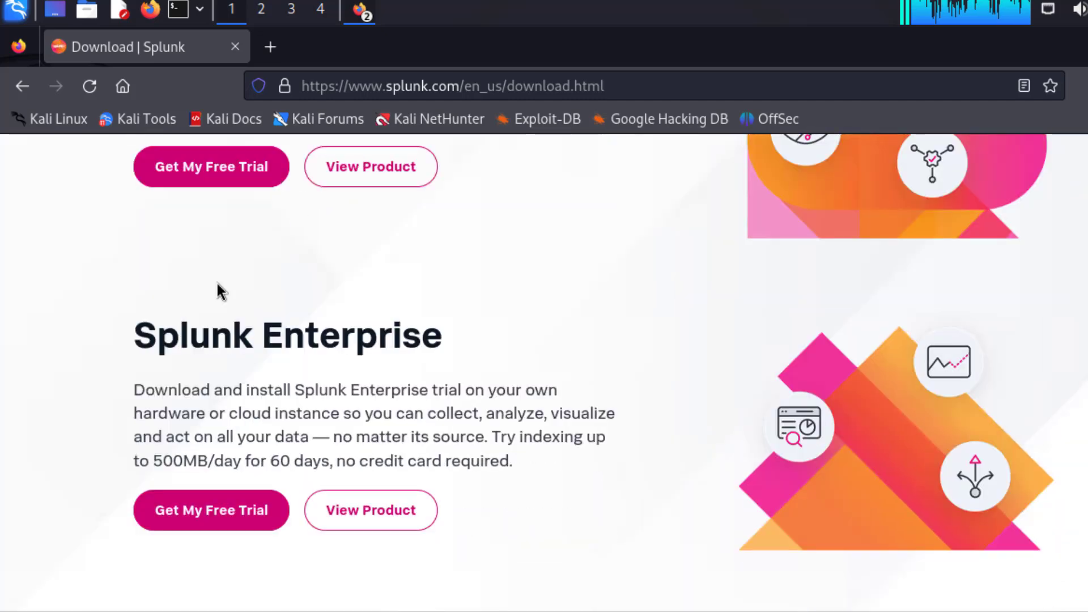
scroll(260, 266, "down", 3)
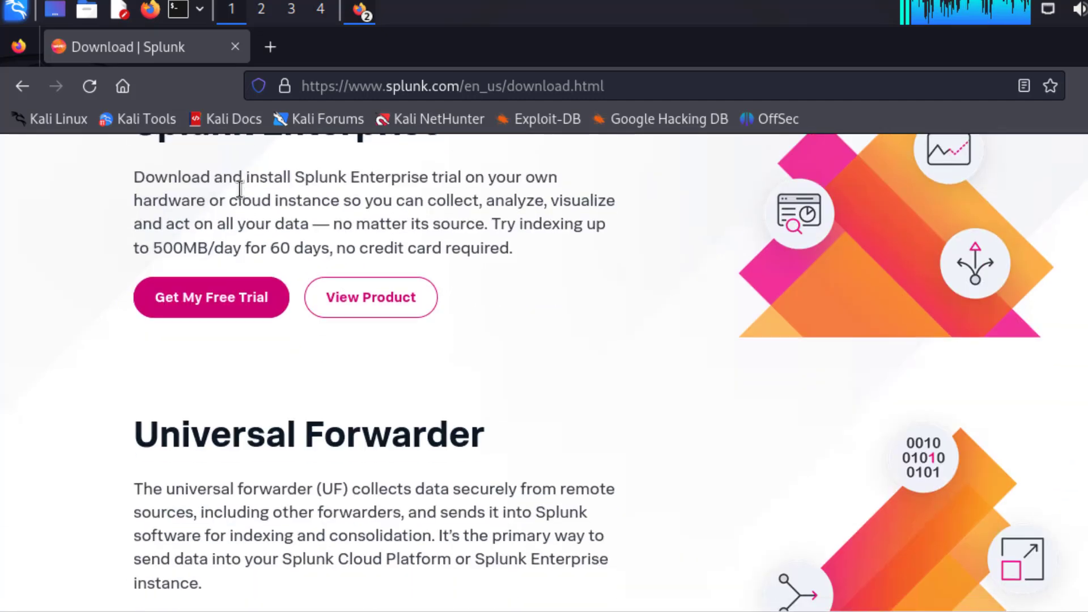
scroll(227, 233, "up", 1)
scroll(227, 233, "up", 1)
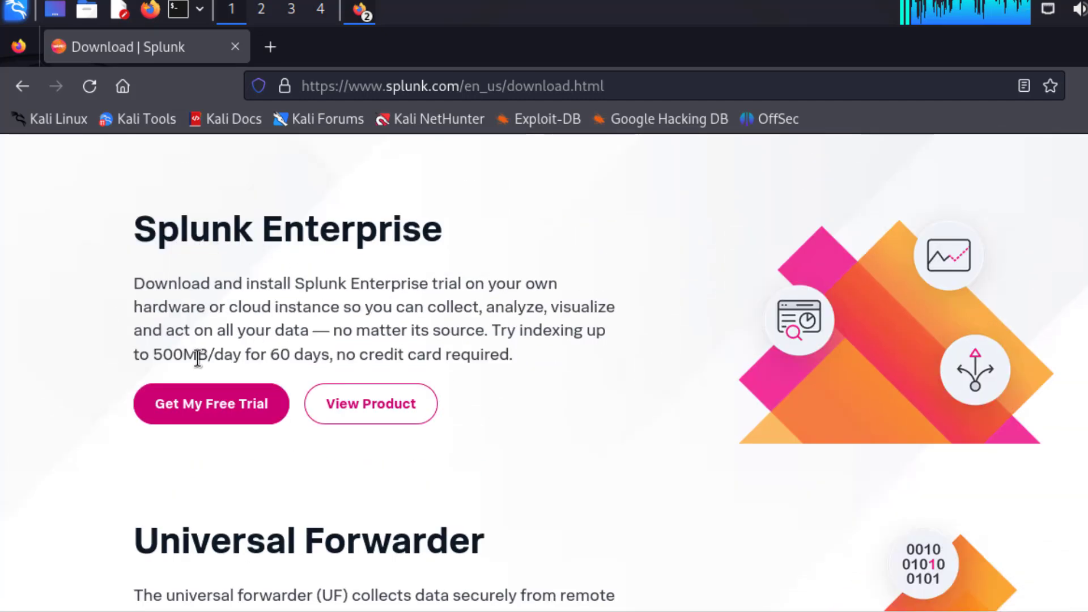
scroll(292, 364, "down", 5)
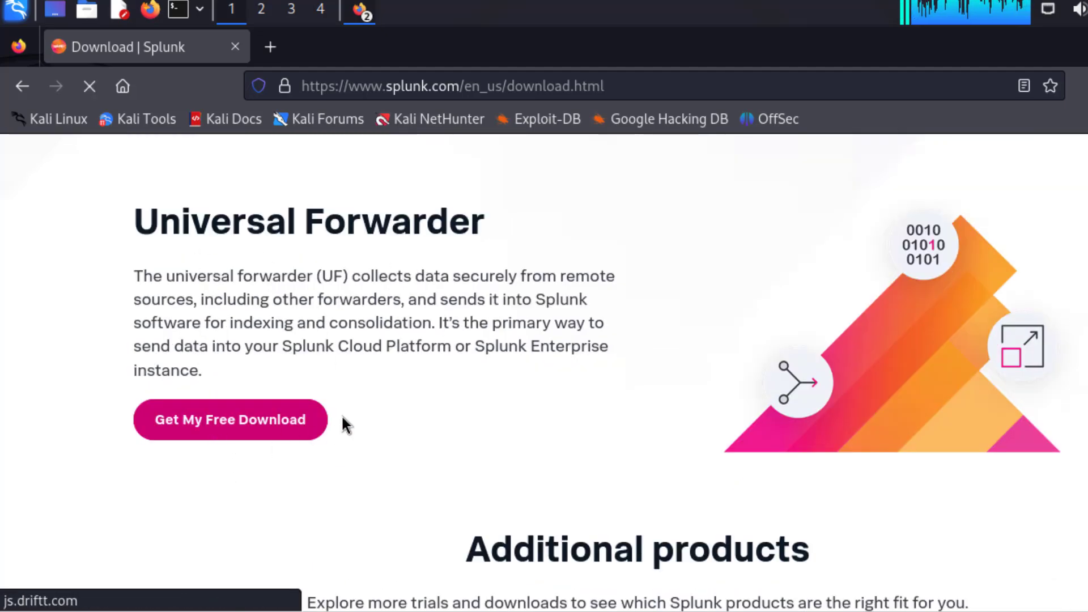
scroll(317, 391, "up", 3)
scroll(224, 334, "up", 3)
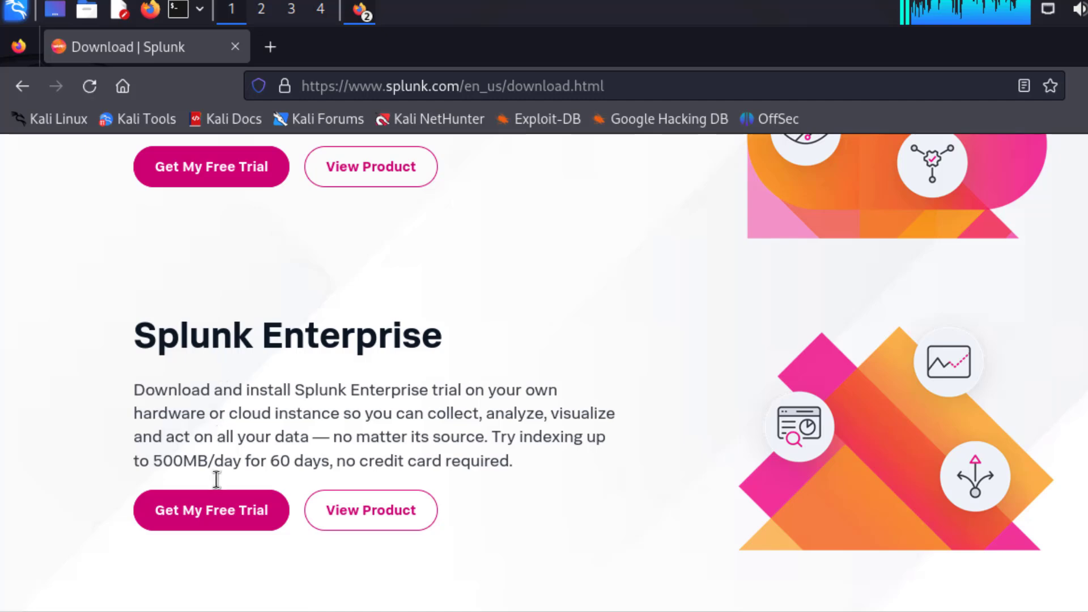
left_click(237, 512)
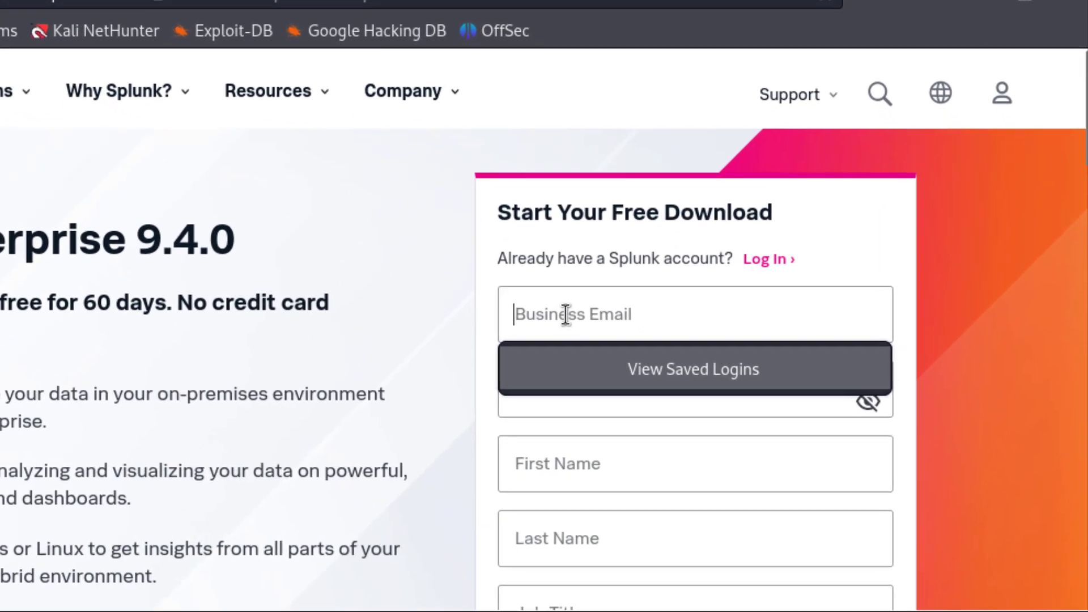
left_click(676, 366)
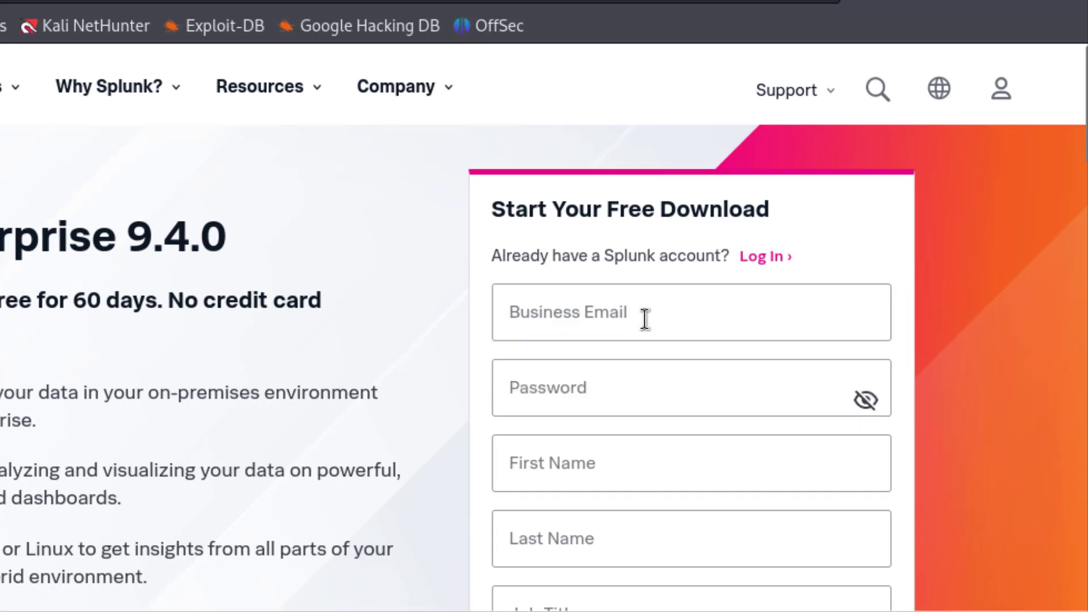
scroll(631, 318, "down", 4)
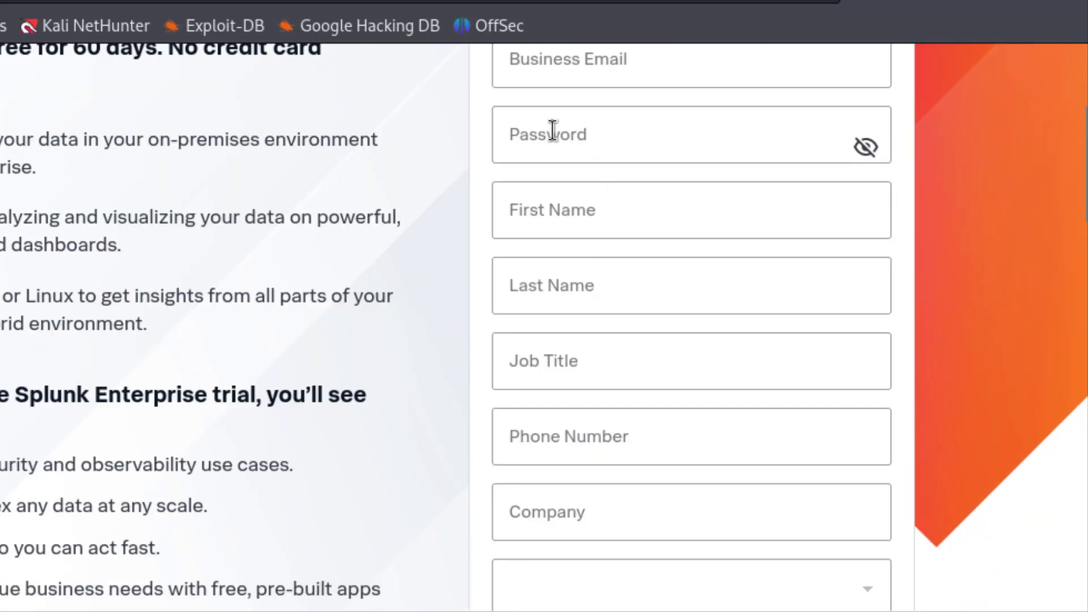
left_click(553, 213)
left_click(566, 287)
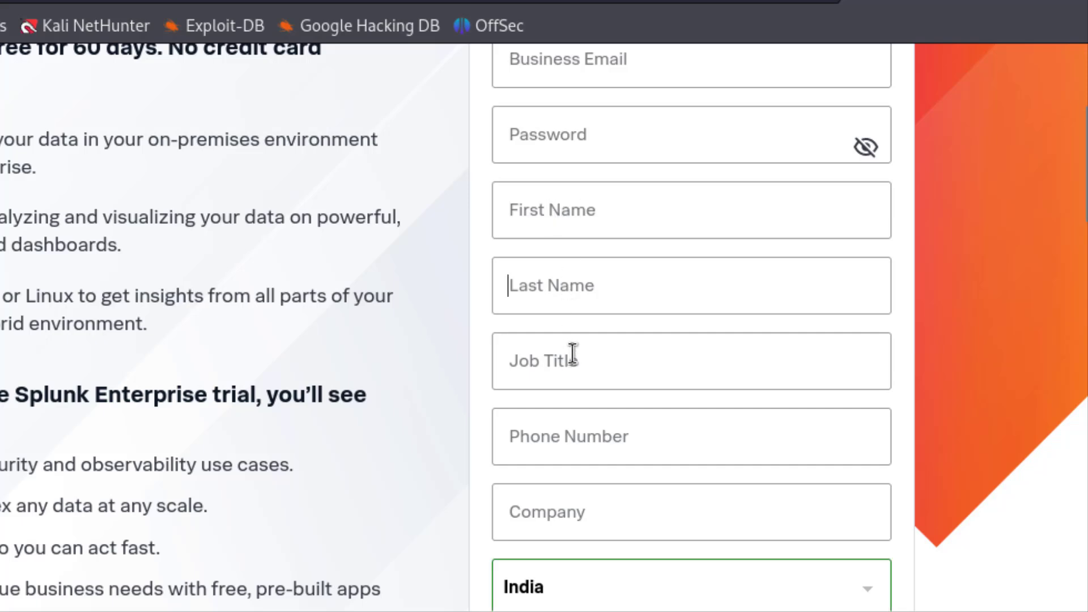
left_click(573, 355)
scroll(578, 349, "down", 4)
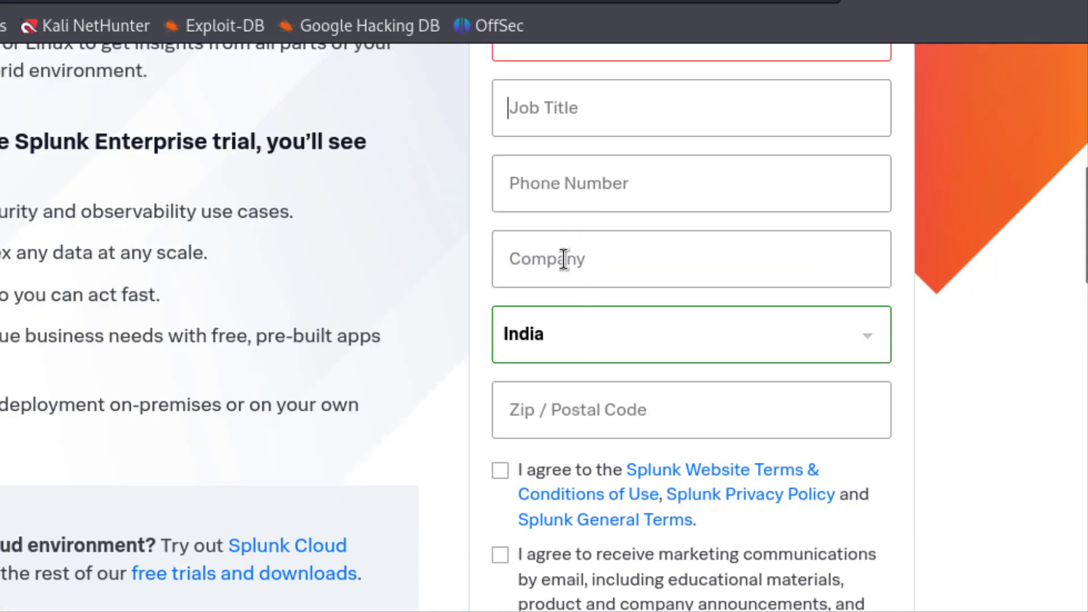
key("Tab")
key("Tab")
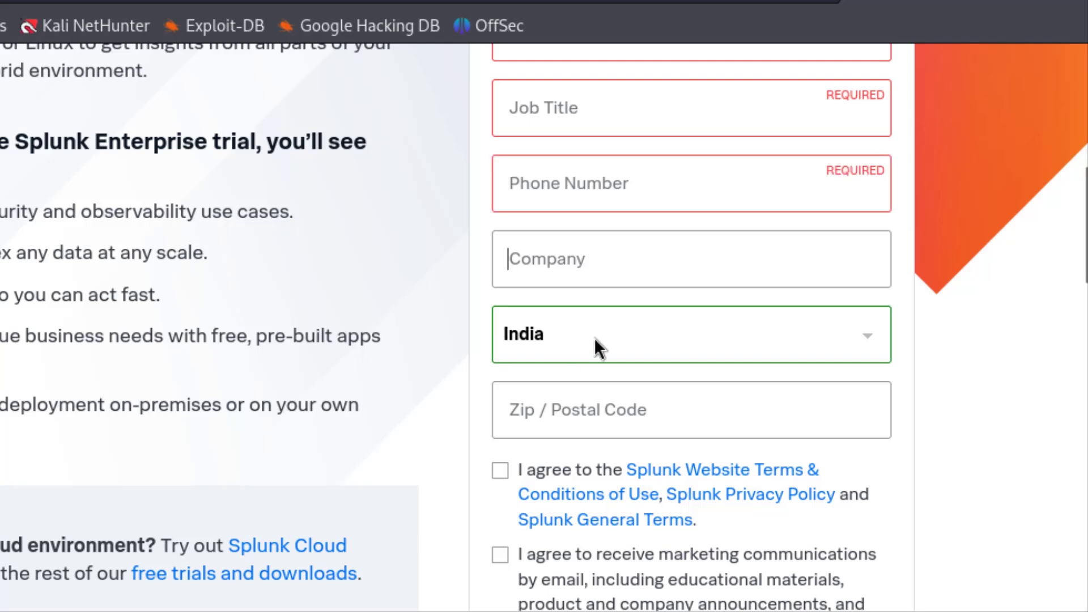
scroll(544, 340, "down", 4)
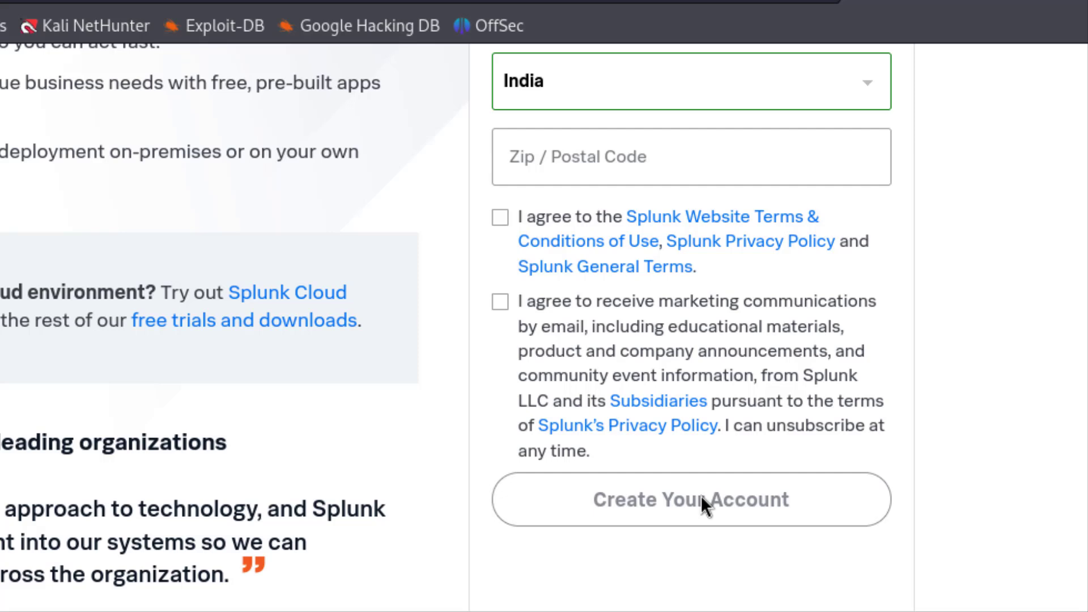
scroll(788, 431, "up", 10)
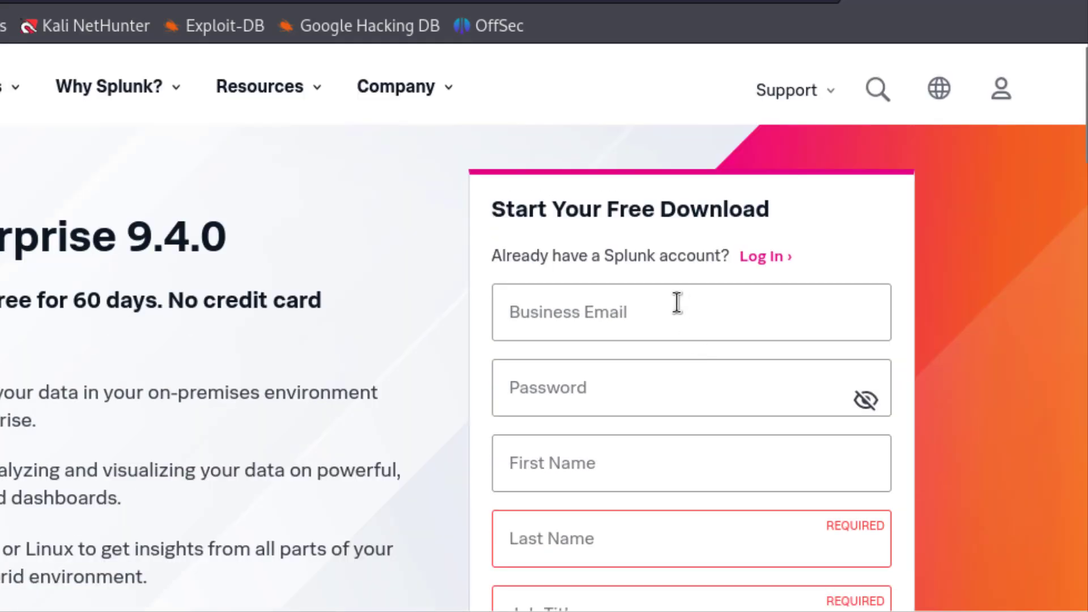
scroll(665, 295, "down", 5)
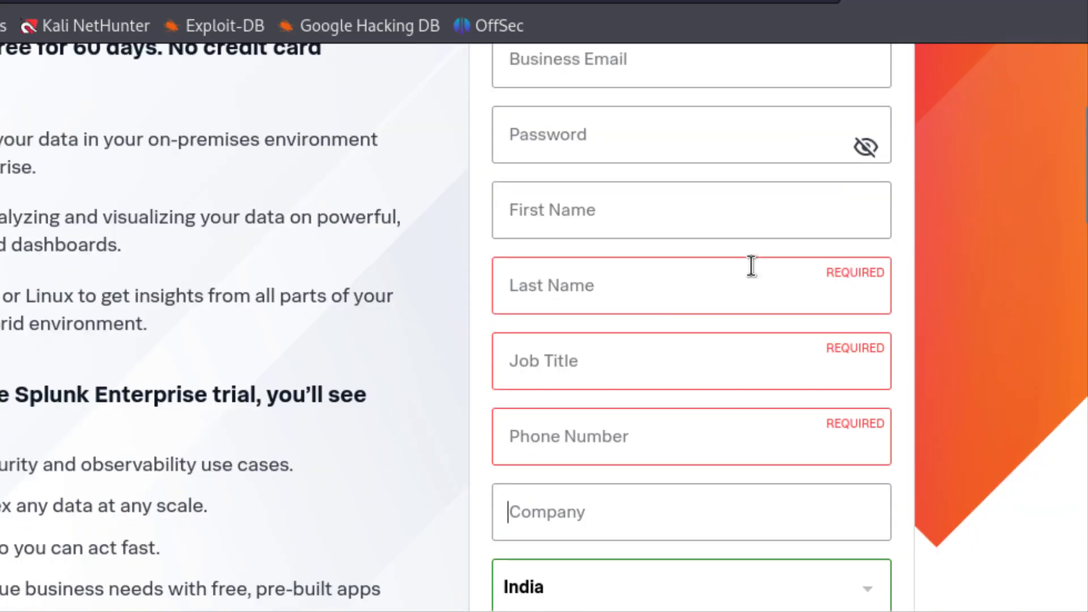
scroll(675, 218, "down", 1)
scroll(650, 311, "down", 4)
scroll(654, 315, "down", 5)
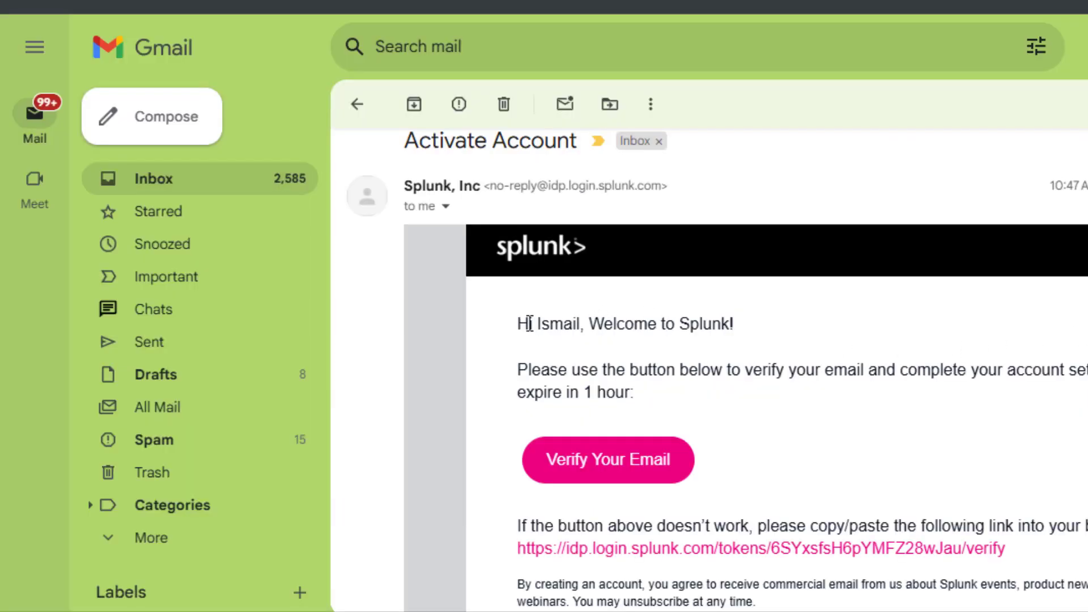
Scroll through the Splunk Activate Account email to its Verify Your Email link.
scroll(602, 413, "down", 2)
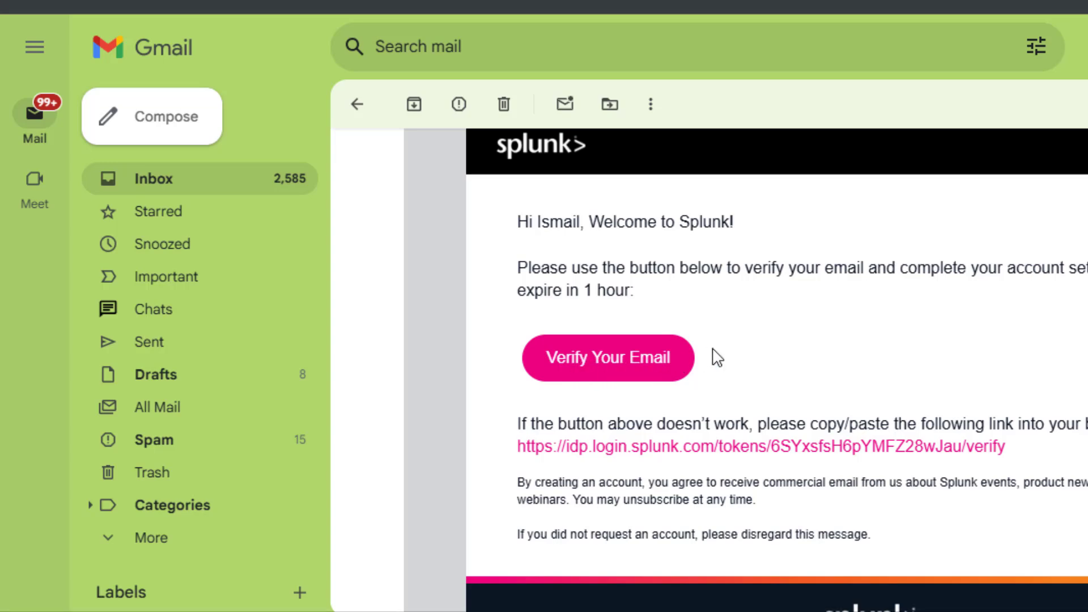
scroll(687, 358, "down", 1)
scroll(687, 358, "down", 2)
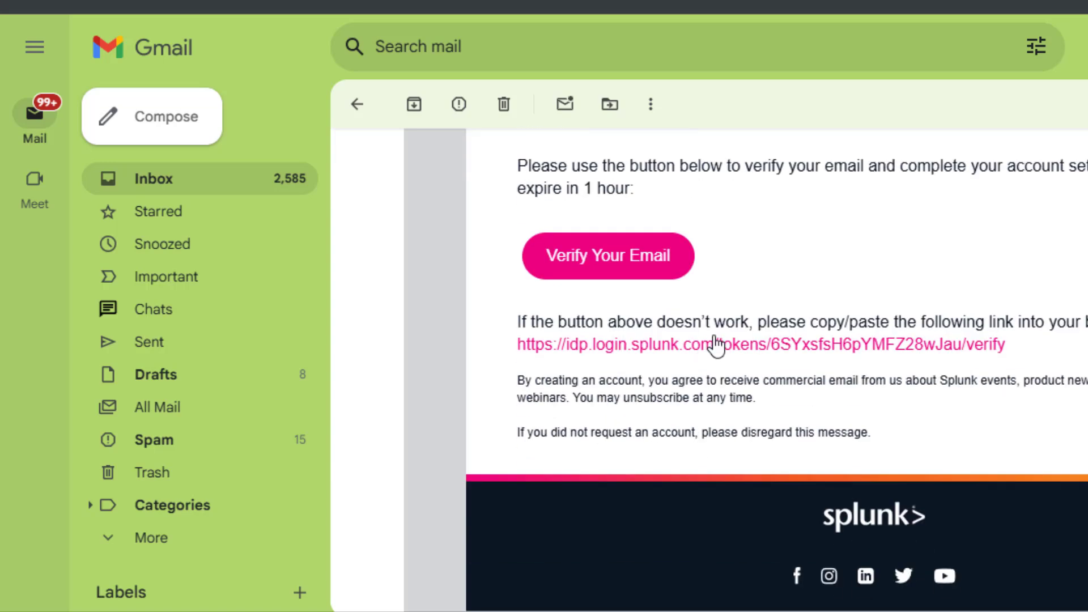
scroll(632, 310, "up", 4)
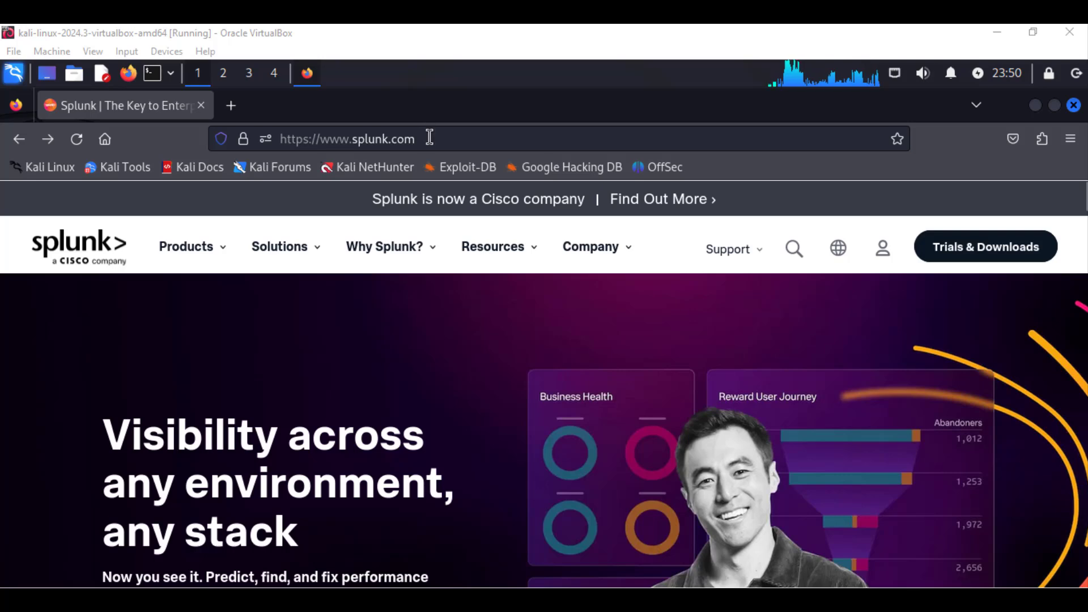
Log in to the Splunk website with the account's e-mail address and password.
left_click(839, 248)
left_click(878, 256)
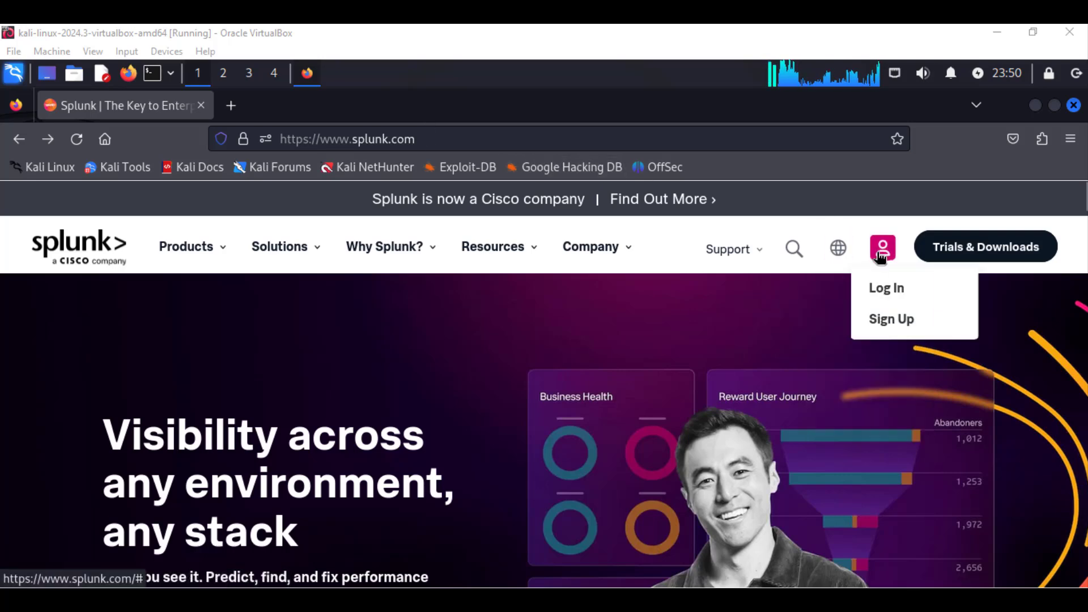
left_click(886, 289)
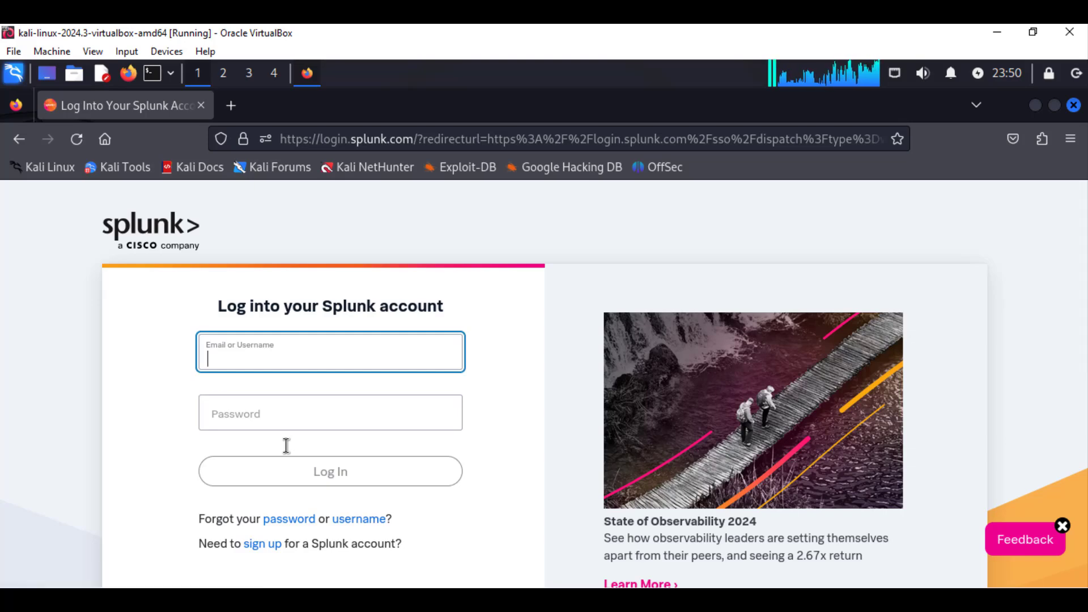
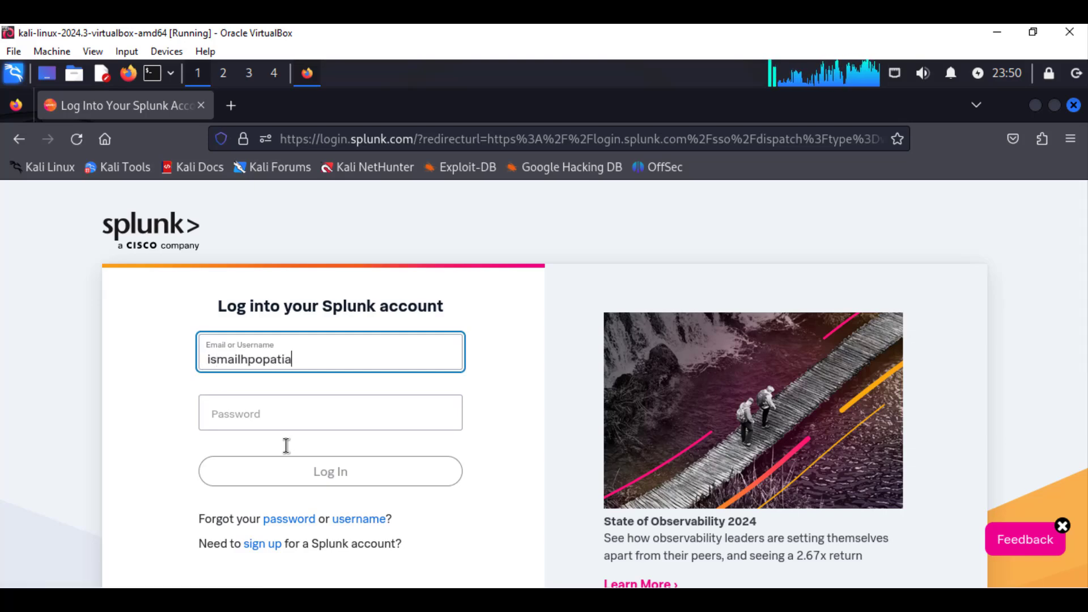
key("Tab")
type("a")
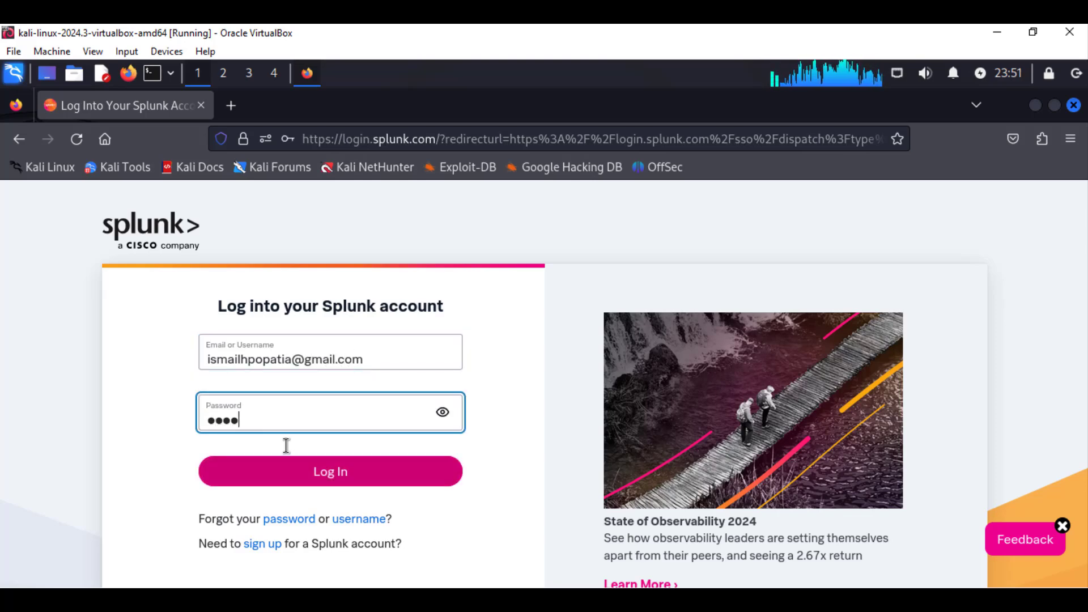
key("Return")
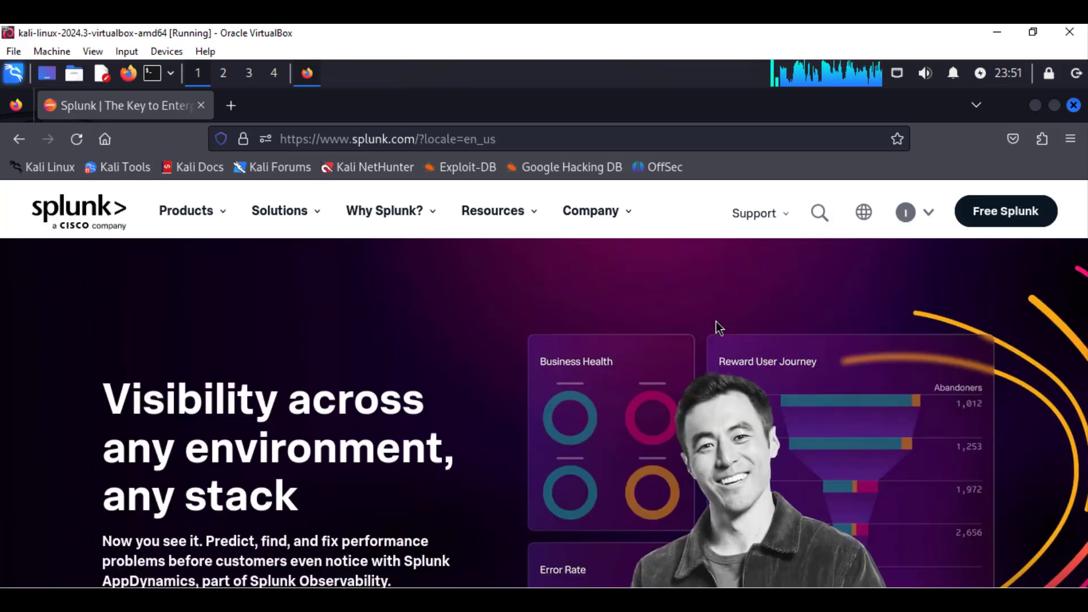
Navigate via Free Splunk to the Free Trials and Downloads page showing Splunk Enterprise.
mouse_move(929, 248)
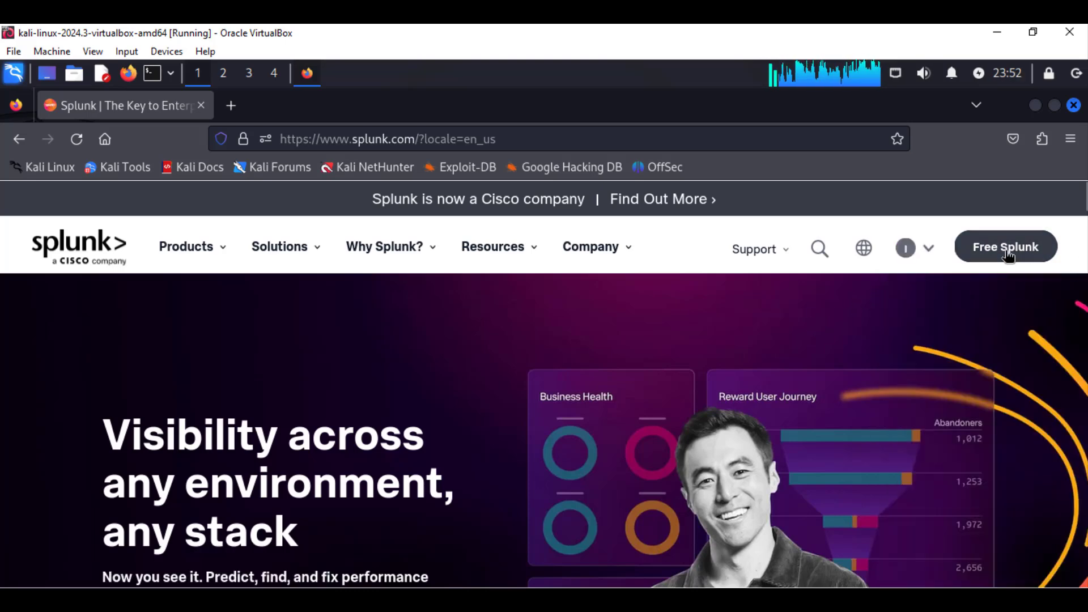
left_click(1007, 252)
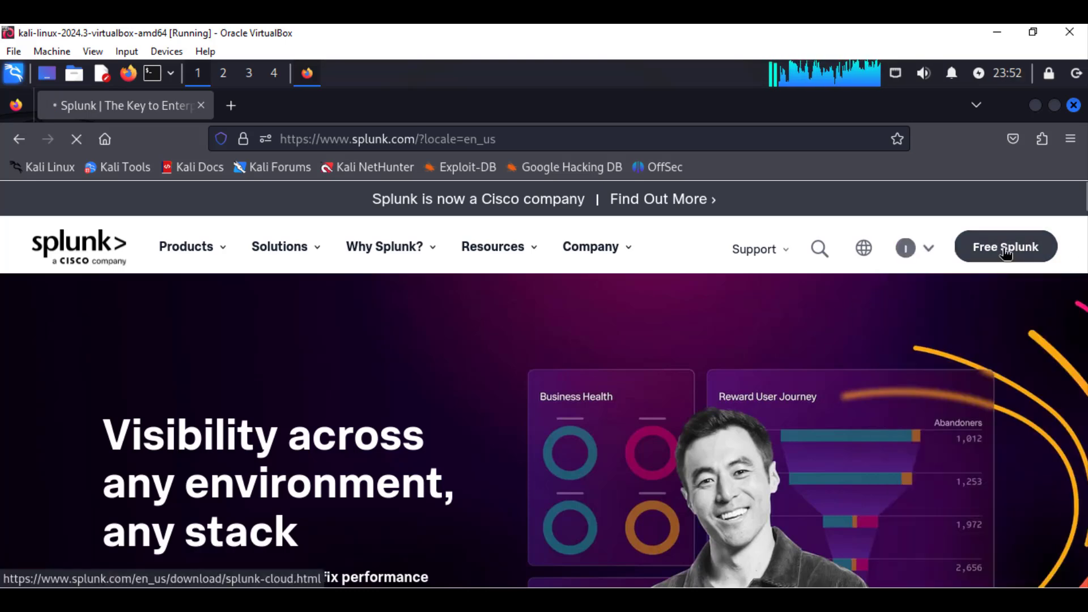
scroll(326, 407, "down", 5)
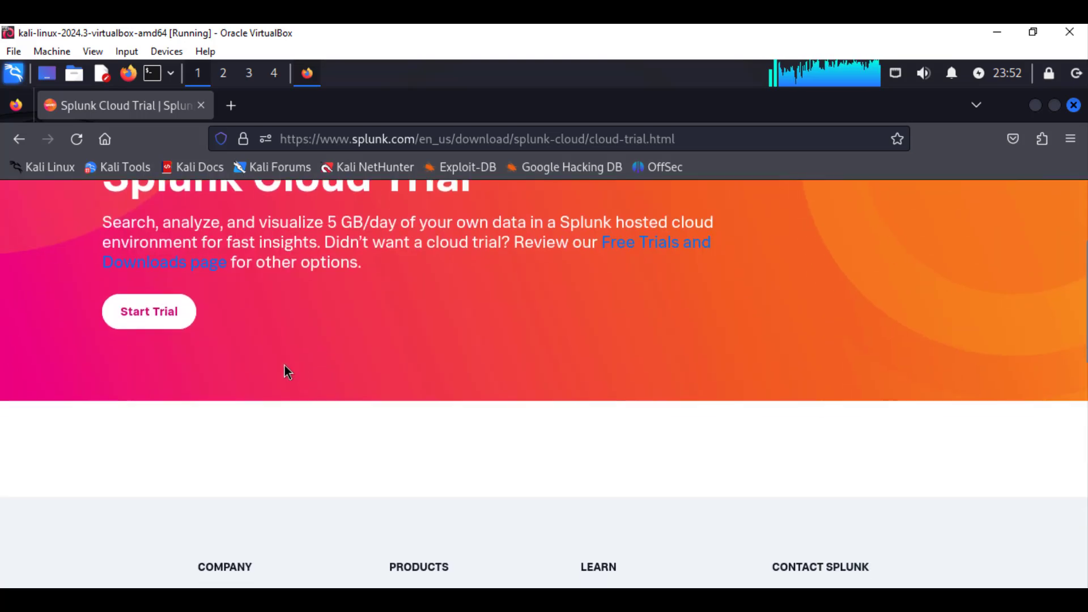
scroll(262, 331, "up", 6)
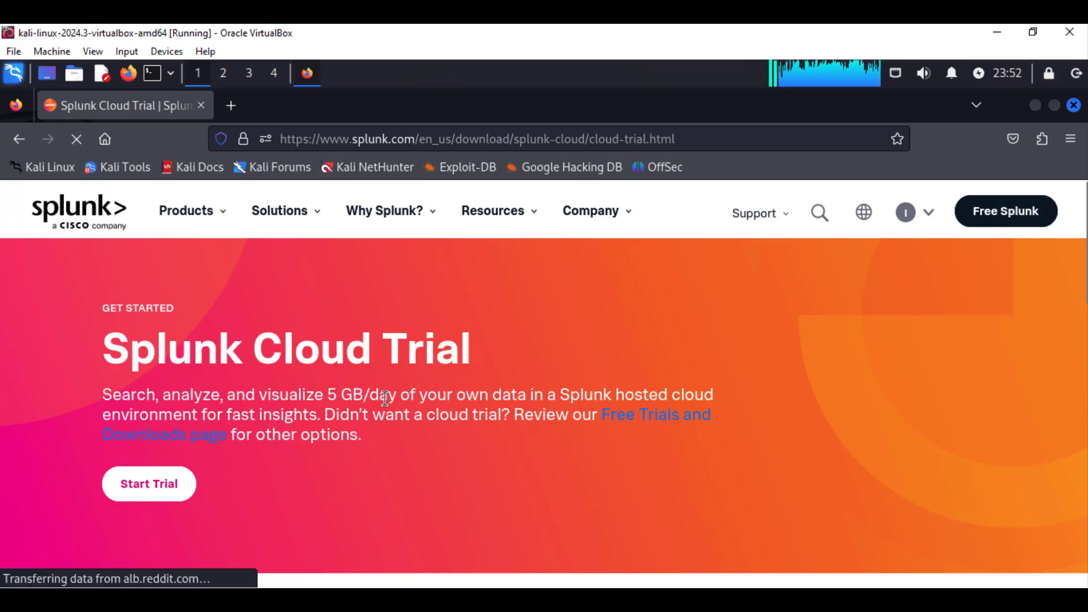
left_click(649, 418)
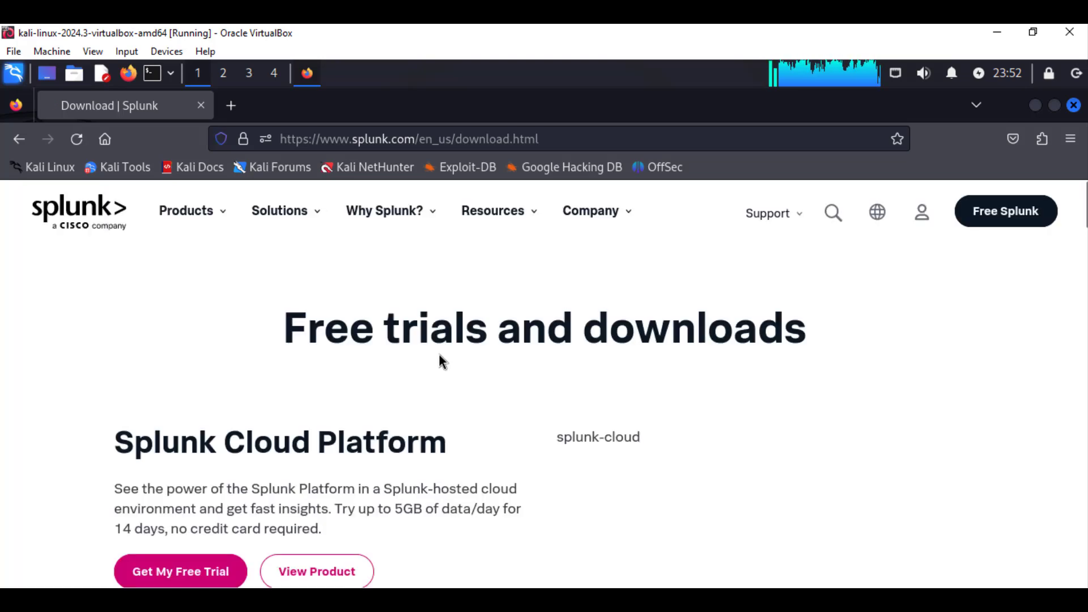
scroll(358, 422, "down", 3)
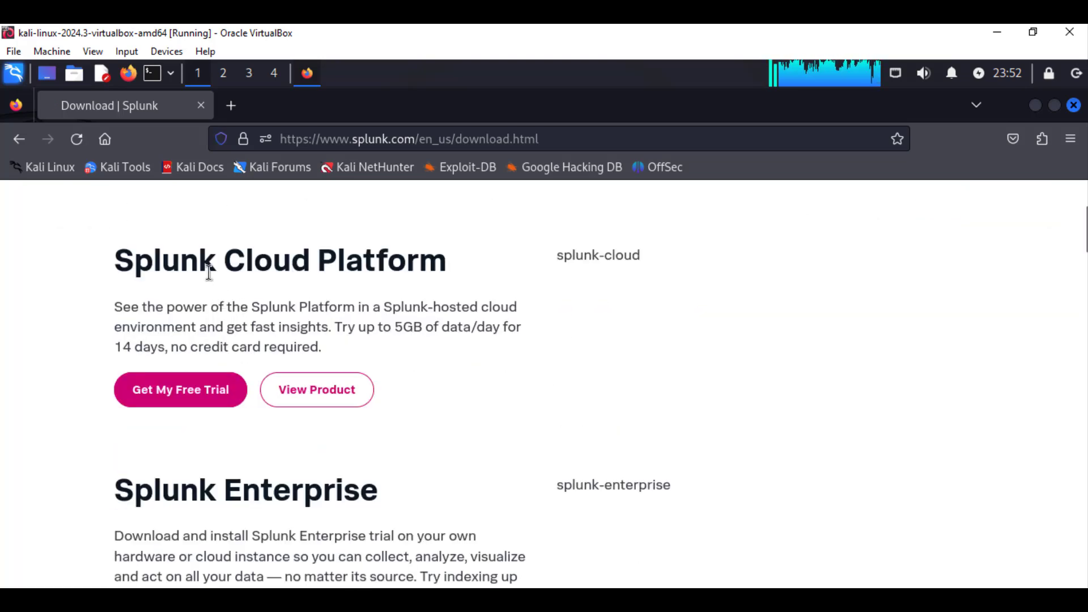
scroll(229, 353, "down", 5)
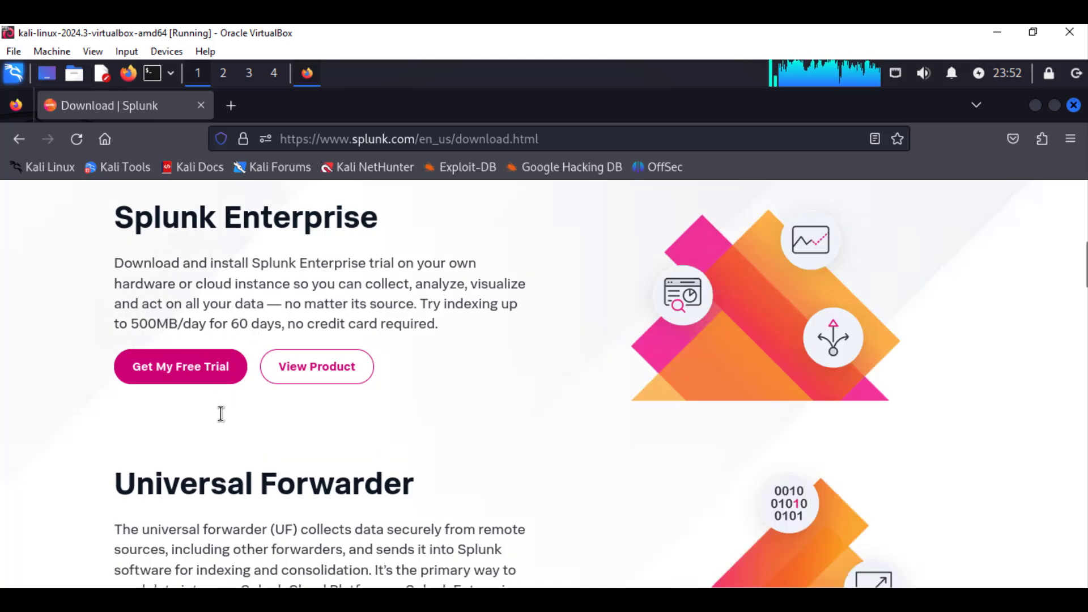
scroll(216, 422, "up", 2)
scroll(214, 503, "up", 1)
scroll(217, 489, "down", 2)
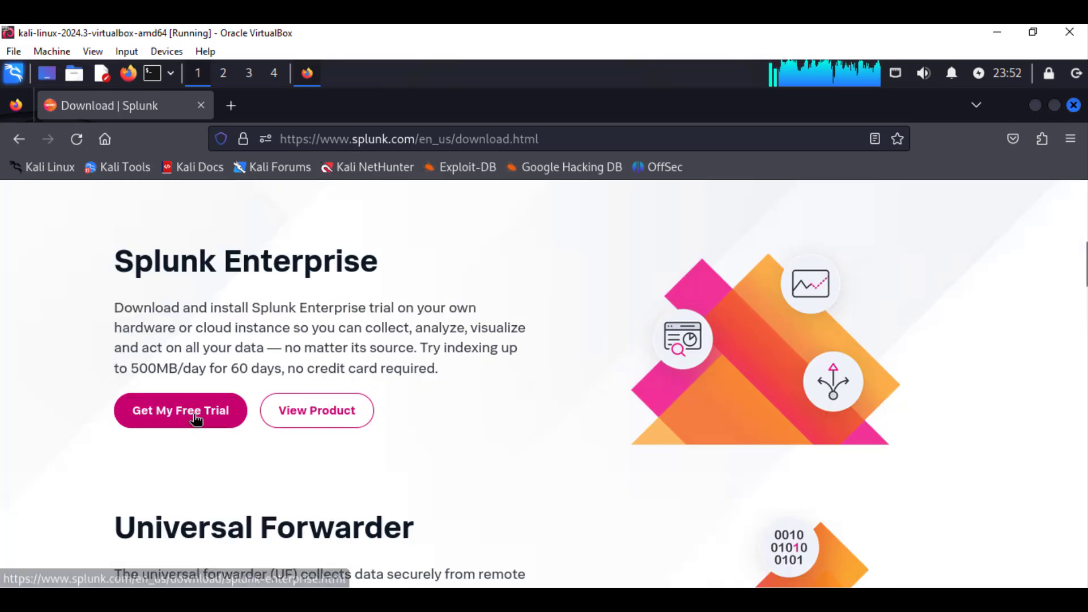
Open the Splunk Enterprise 9.4.0 download page and list its Linux .tgz, .rpm and .deb packages.
left_click(196, 419)
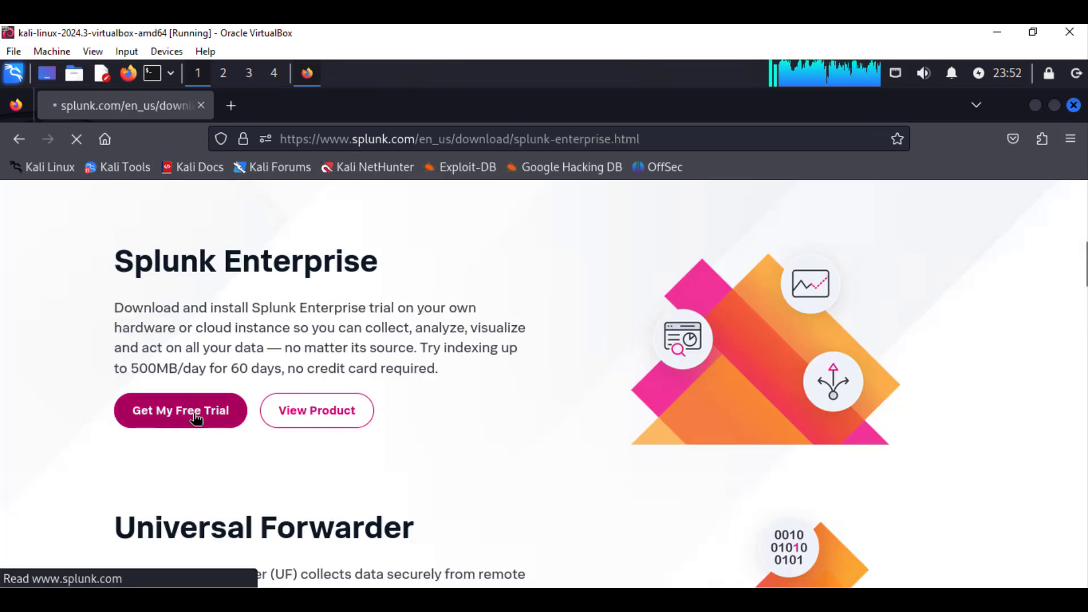
scroll(481, 376, "down", 5)
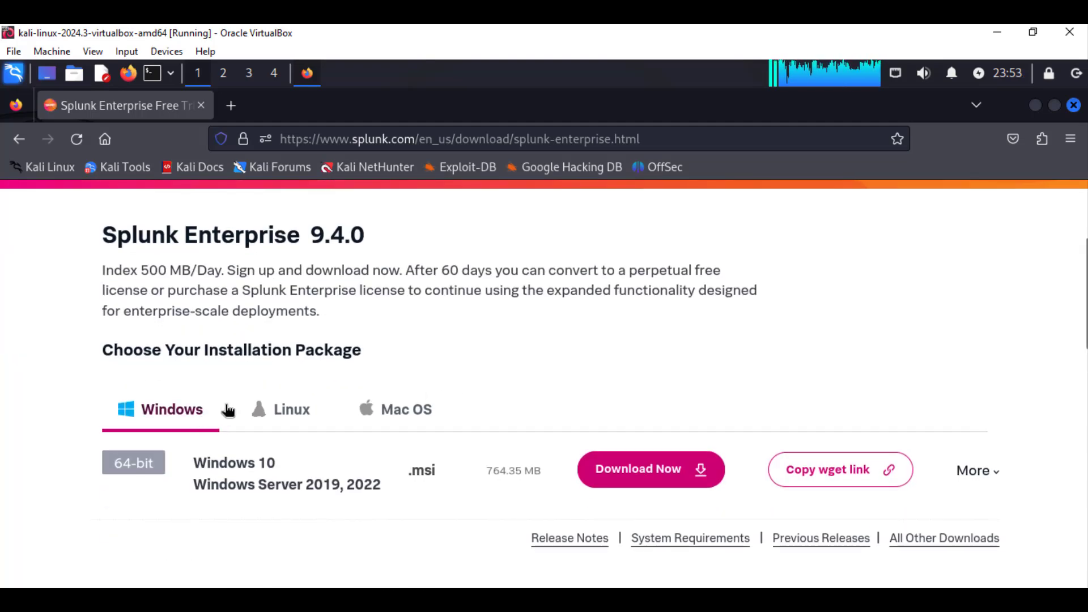
left_click(173, 413)
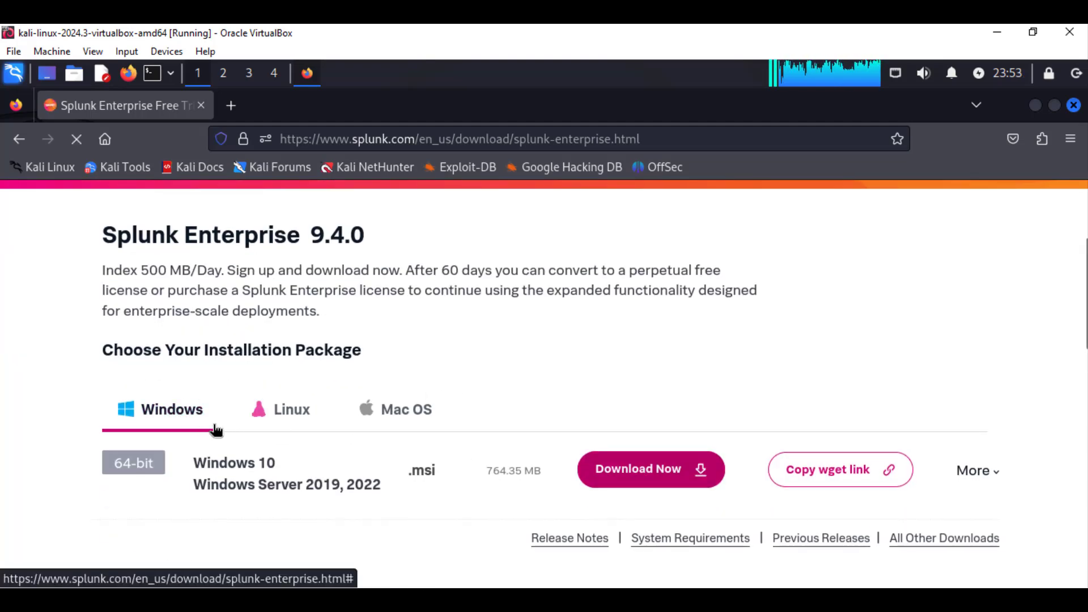
left_click(288, 410)
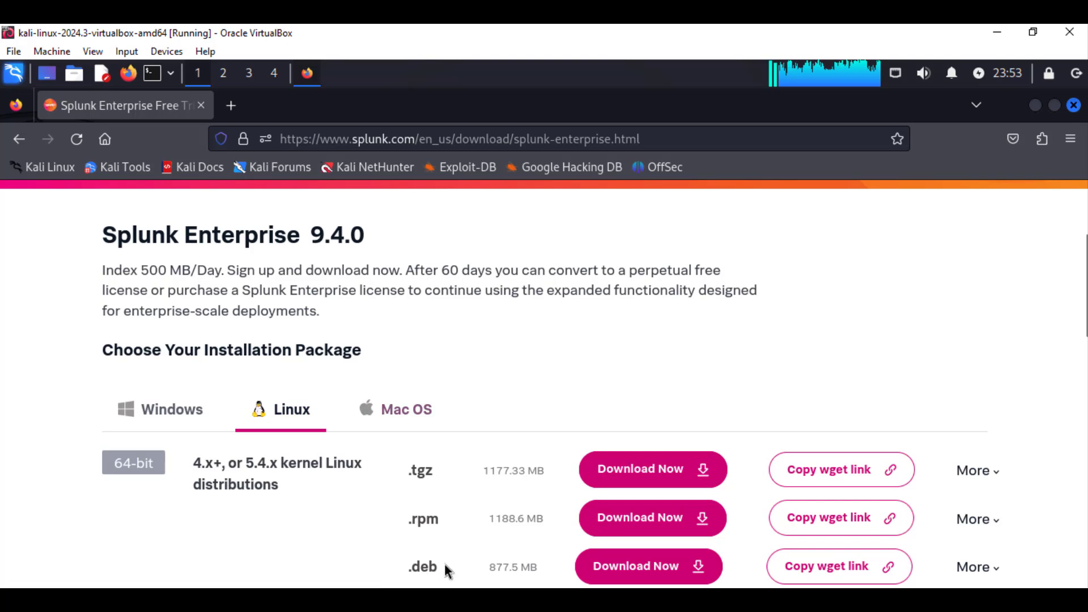
scroll(441, 545, "down", 2)
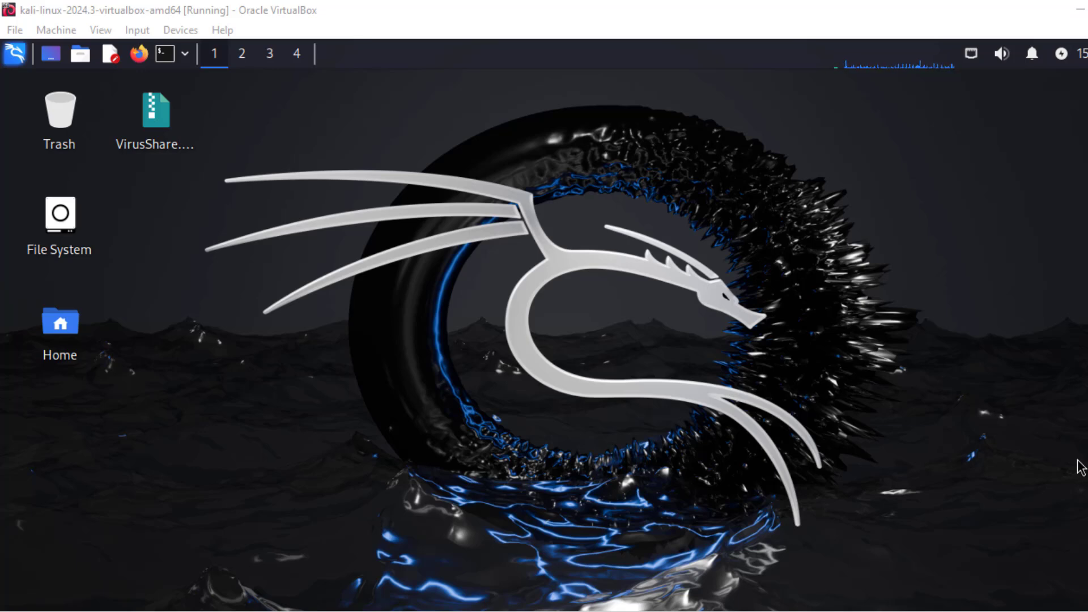
In a new terminal, move into Downloads, list it, and copy the Splunk .deb filename.
left_click(165, 55)
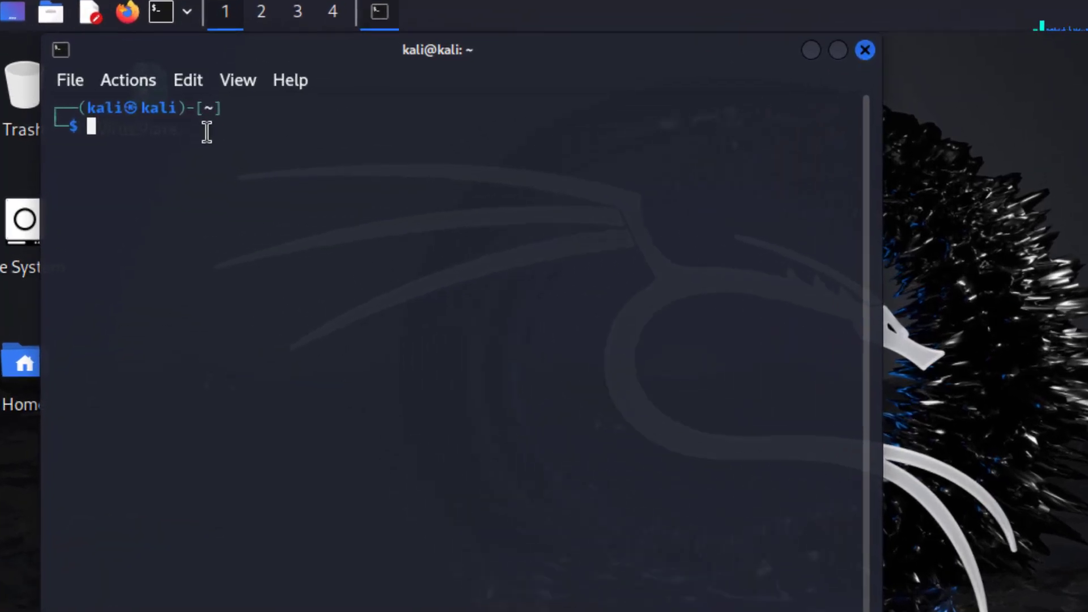
type("cd ")
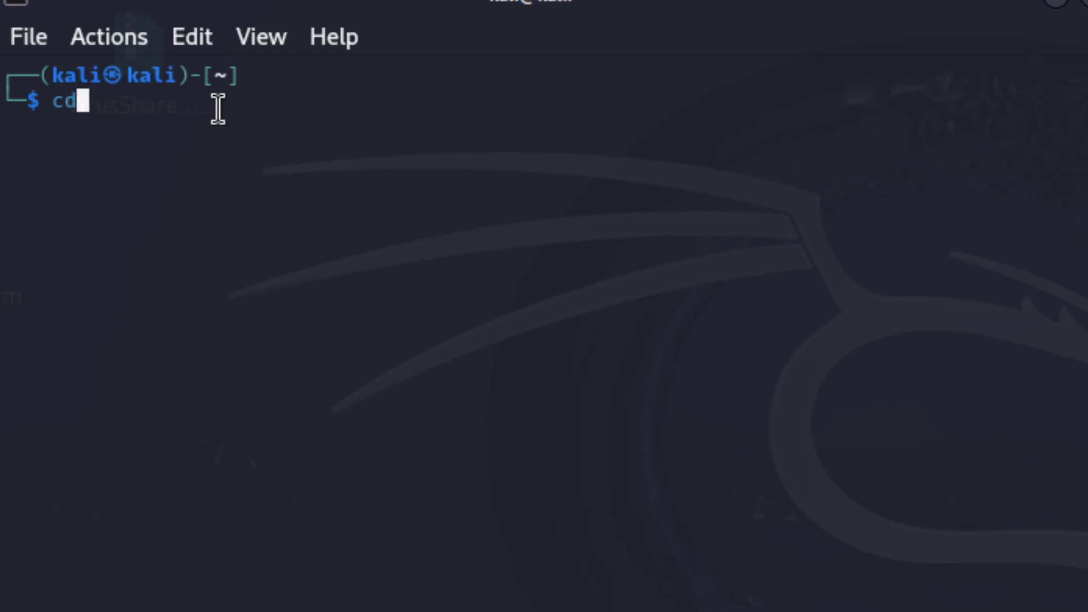
type("do")
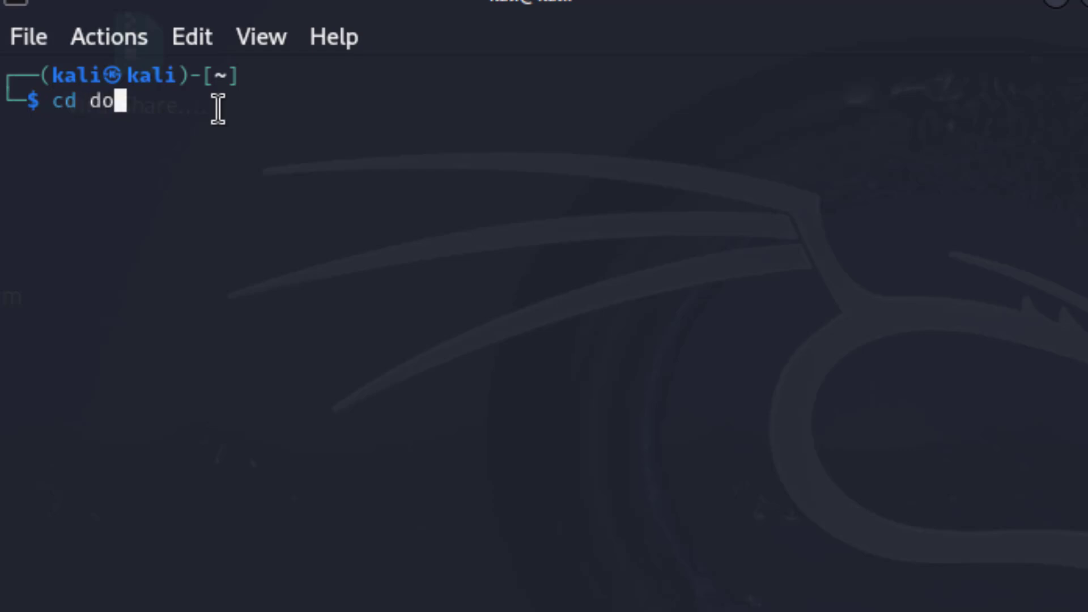
type("wnload")
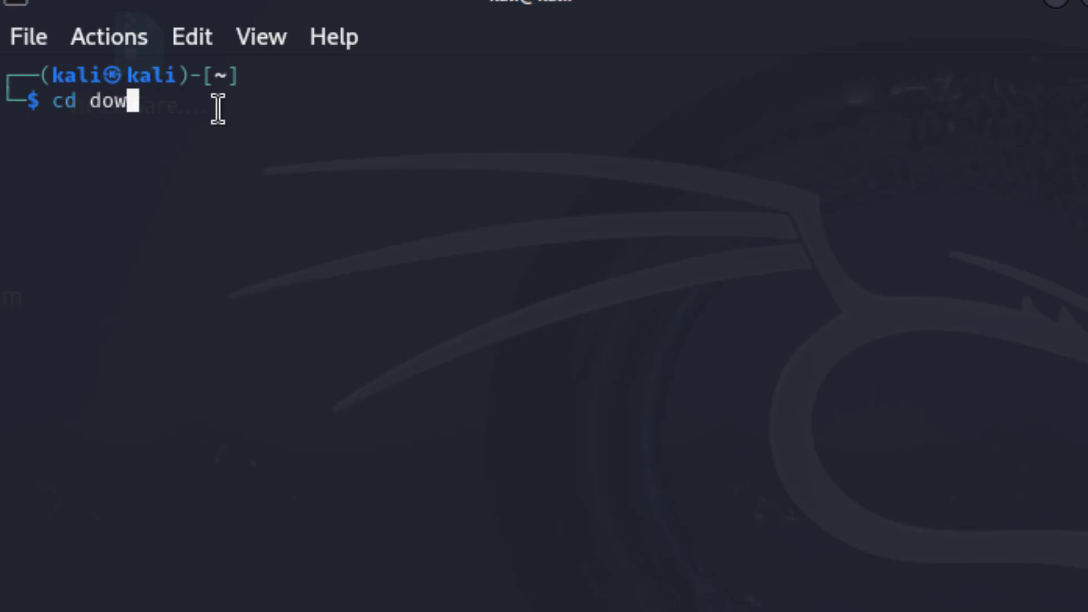
key("BackSpace")
key("BackSpace")
key("BackSpace")
key("BackSpace")
key("BackSpace")
key("BackSpace")
key("BackSpace")
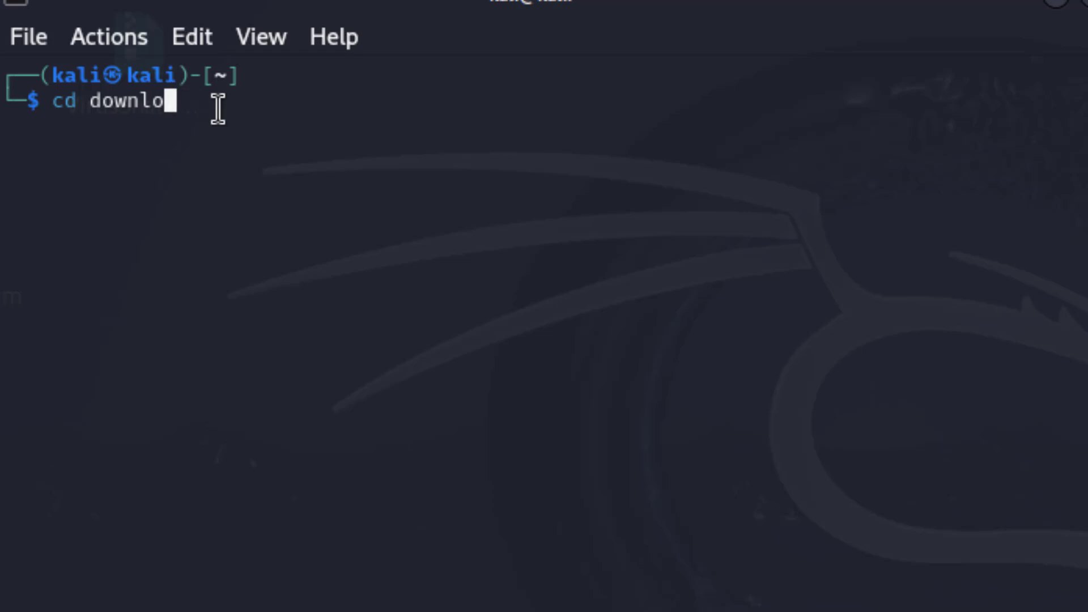
key("BackSpace")
type("Downloads")
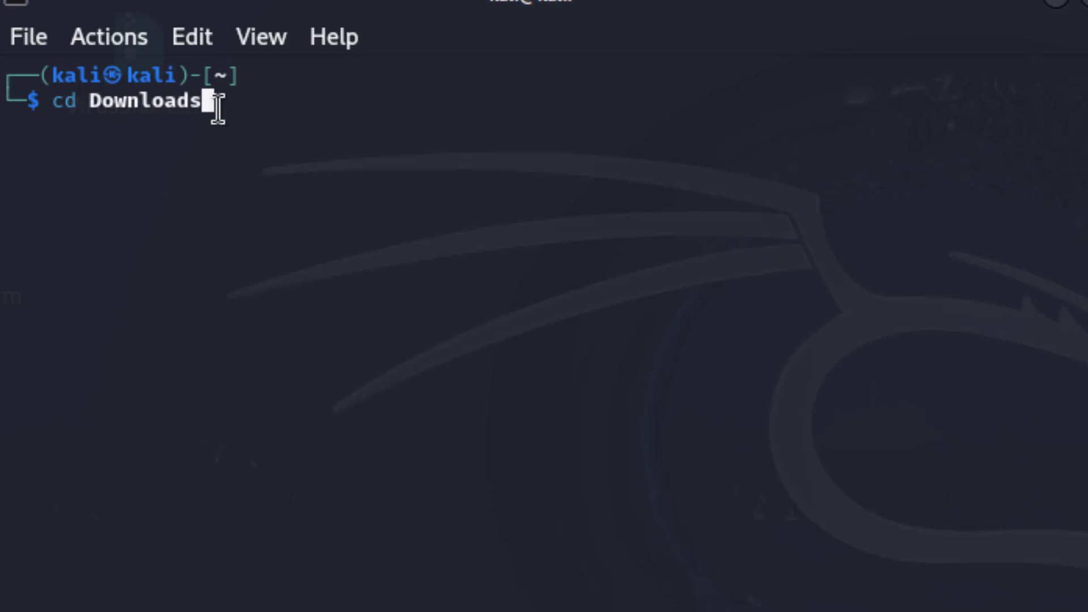
key("Return")
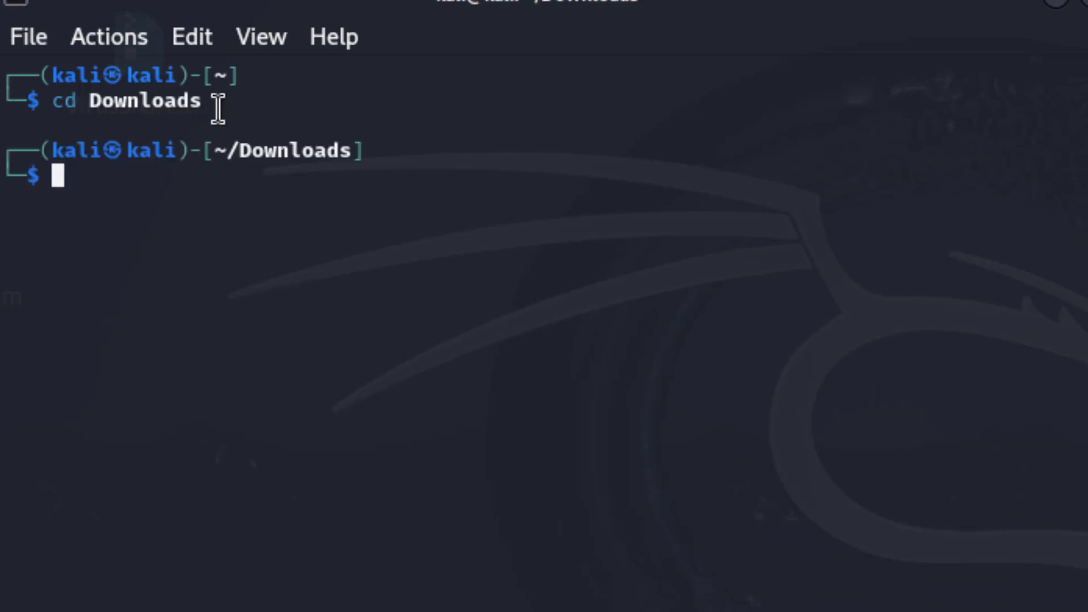
type("ls")
key("Return")
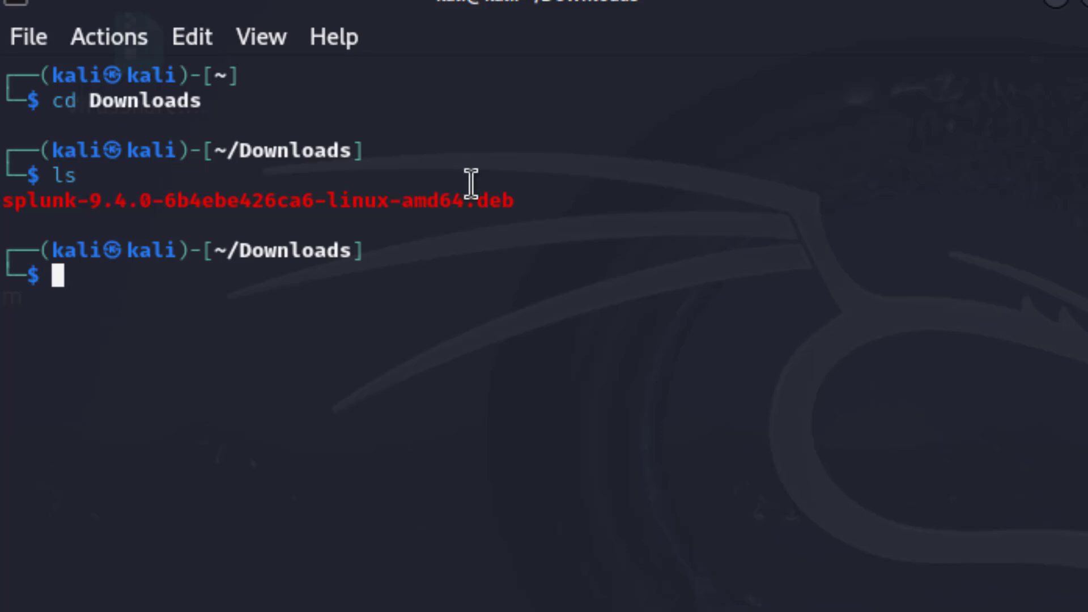
left_click_drag(527, 202, 2, 203)
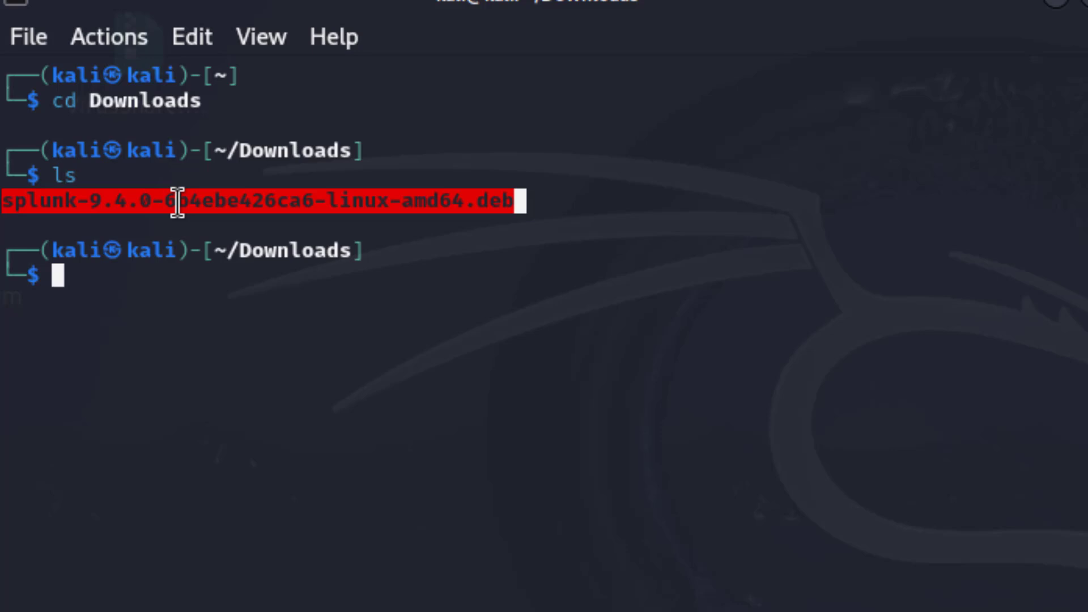
right_click(177, 202)
left_click(259, 232)
left_click(111, 278)
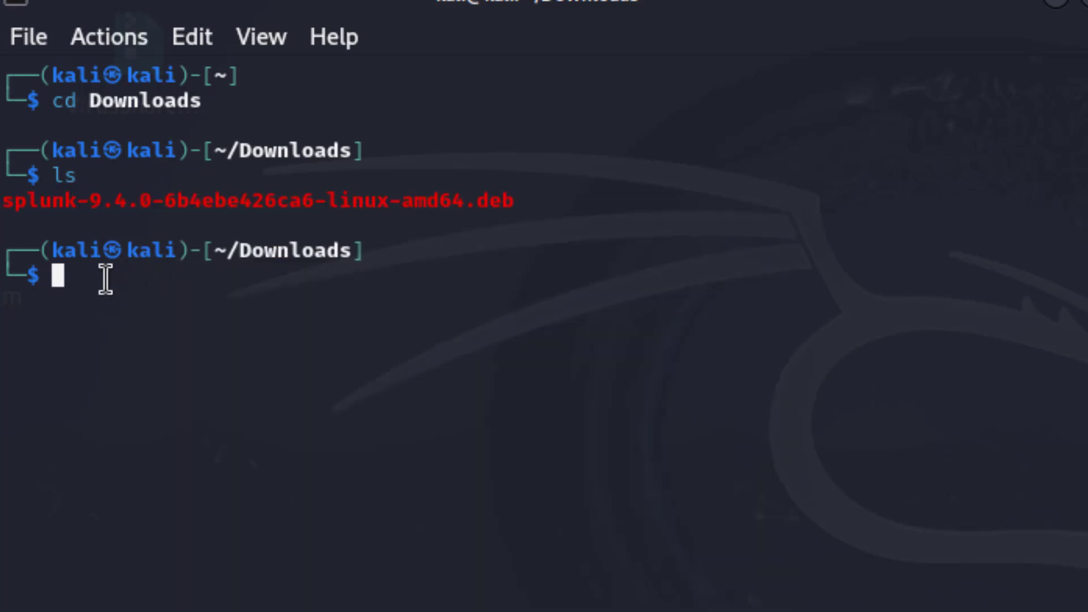
Install the Splunk .deb package with sudo dpkg -i, supplying the sudo password.
type("sudo dp")
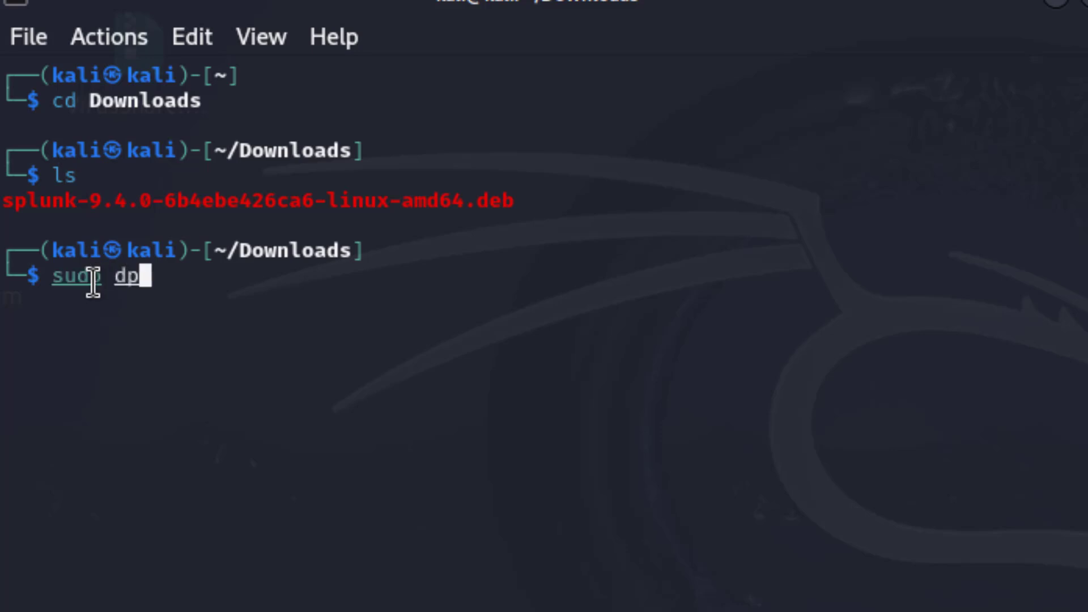
type("k")
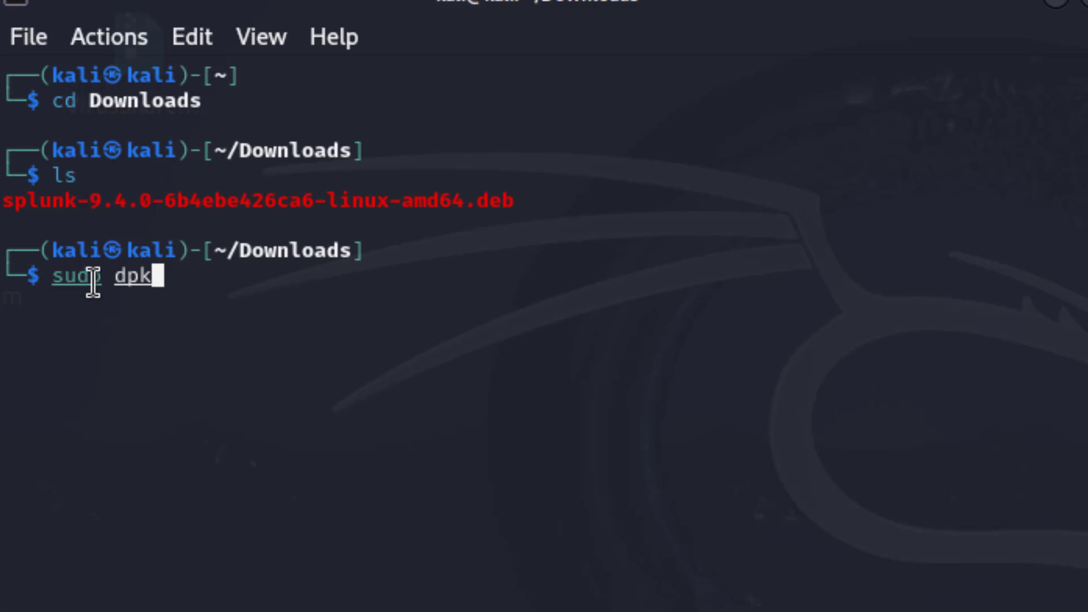
type("g -i")
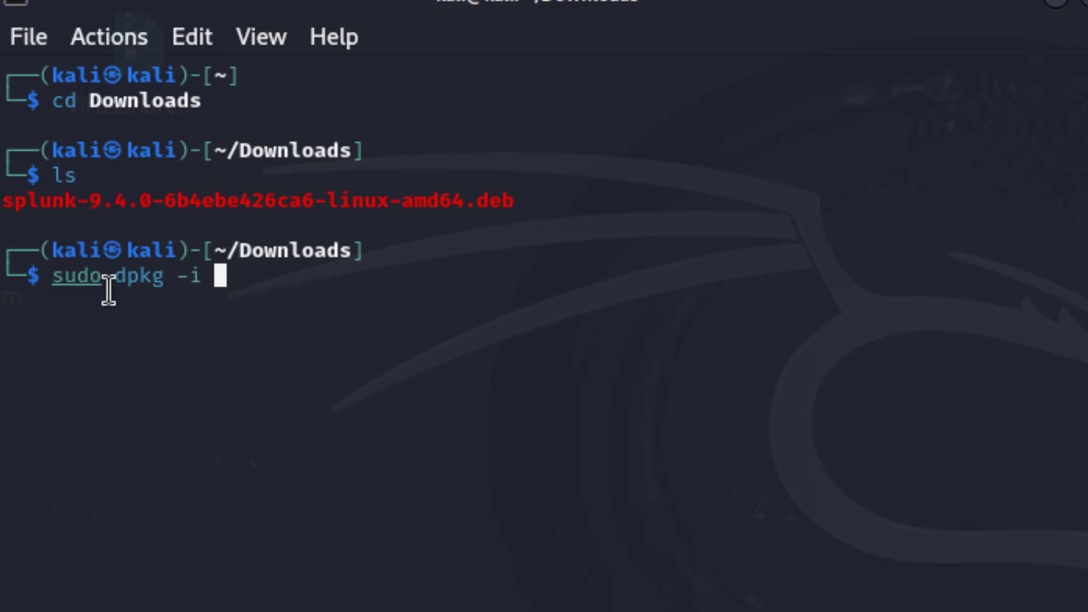
right_click(223, 284)
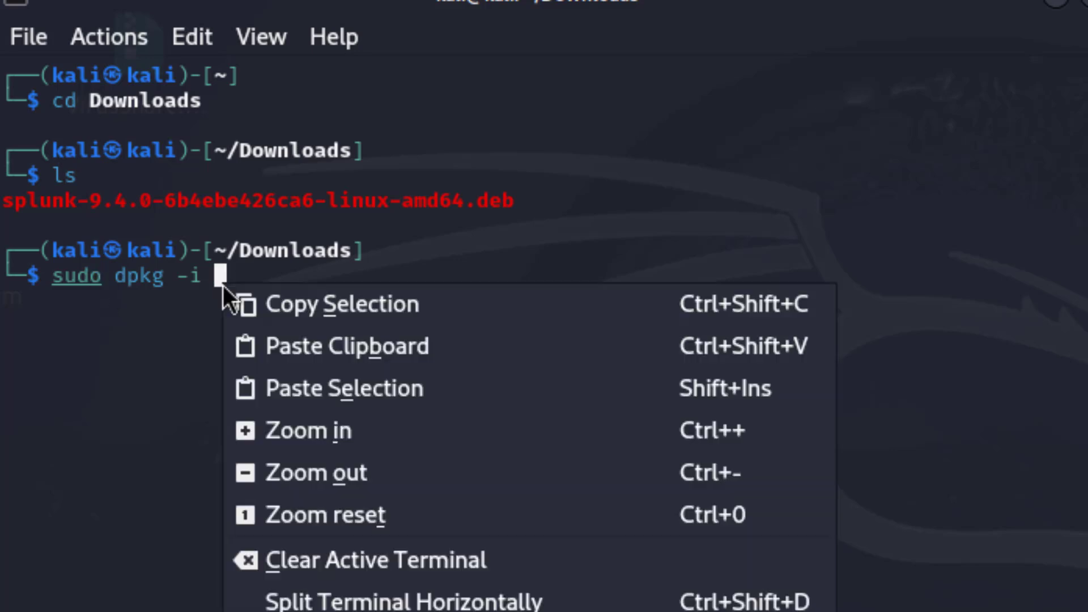
left_click(267, 344)
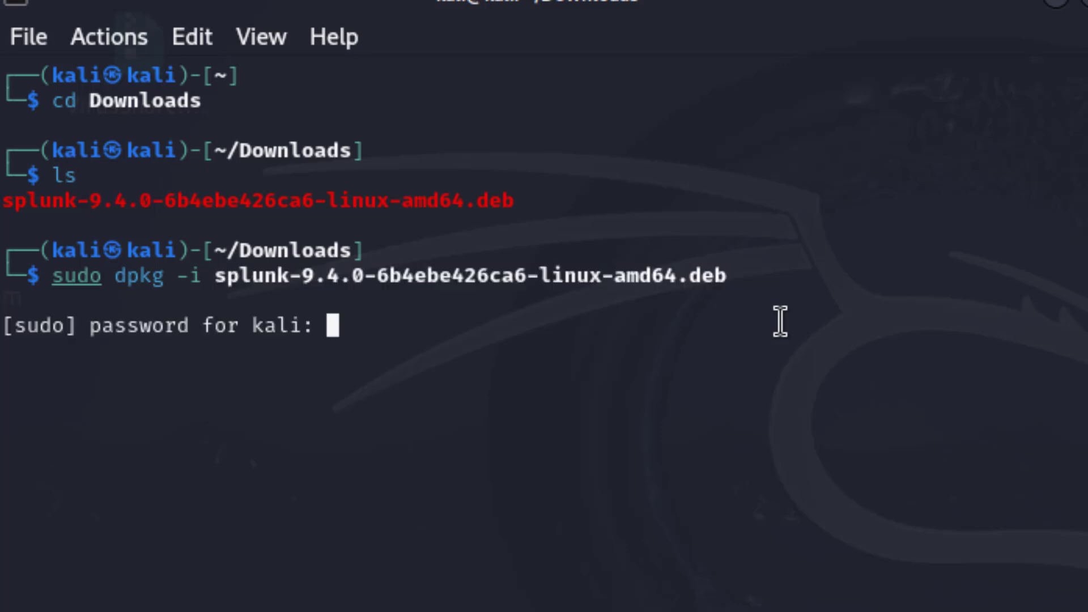
key("Return")
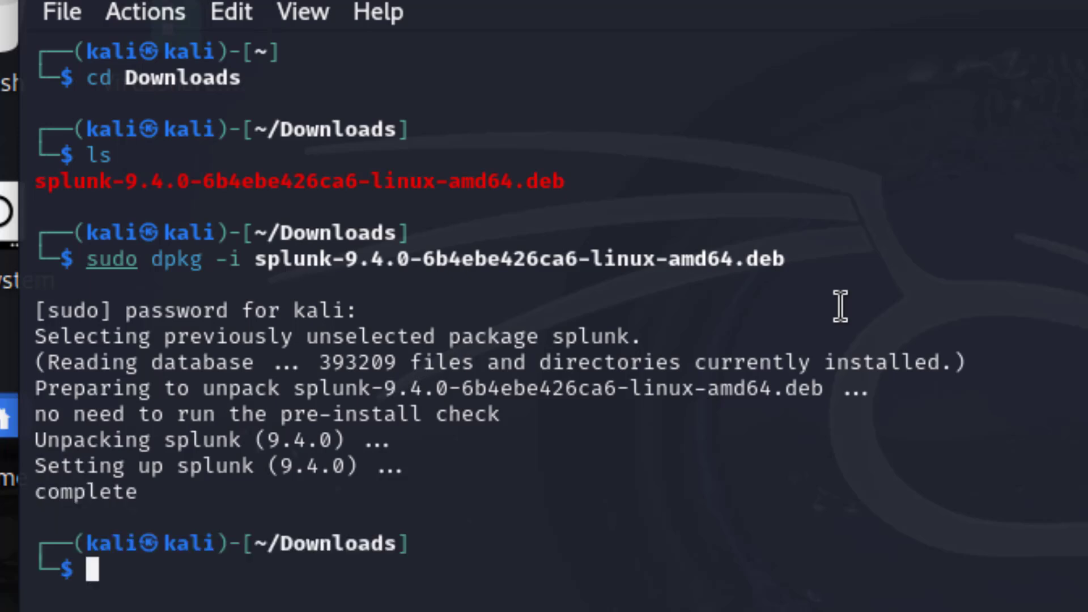
Clear the terminal with Ctrl+L once the Splunk installation finishes.
key("ctrl+l")
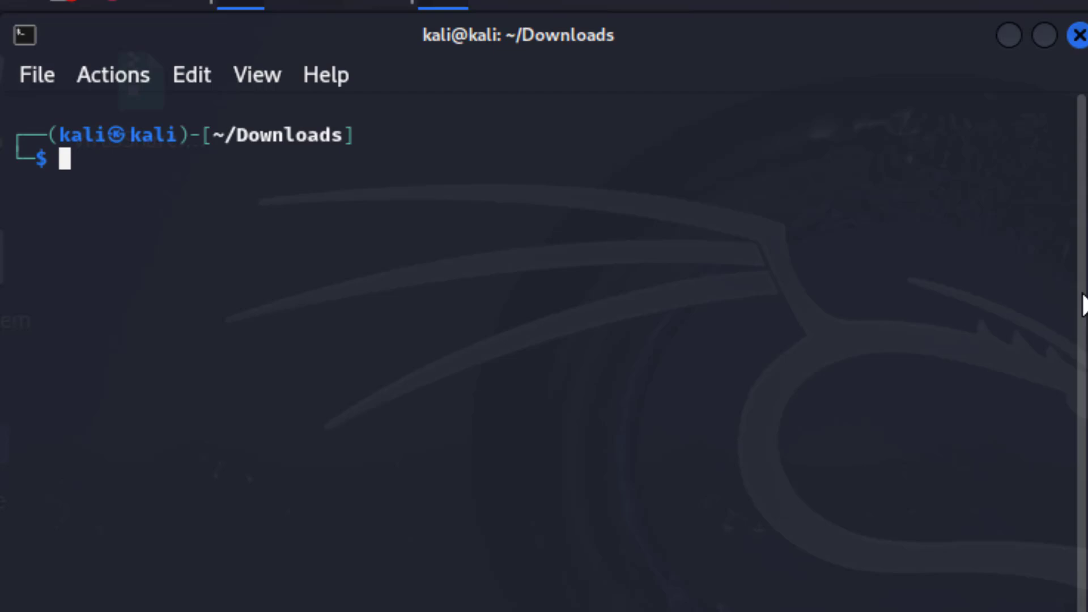
Change to /opt and list its contents.
left_click_drag(64, 177, 64, 168)
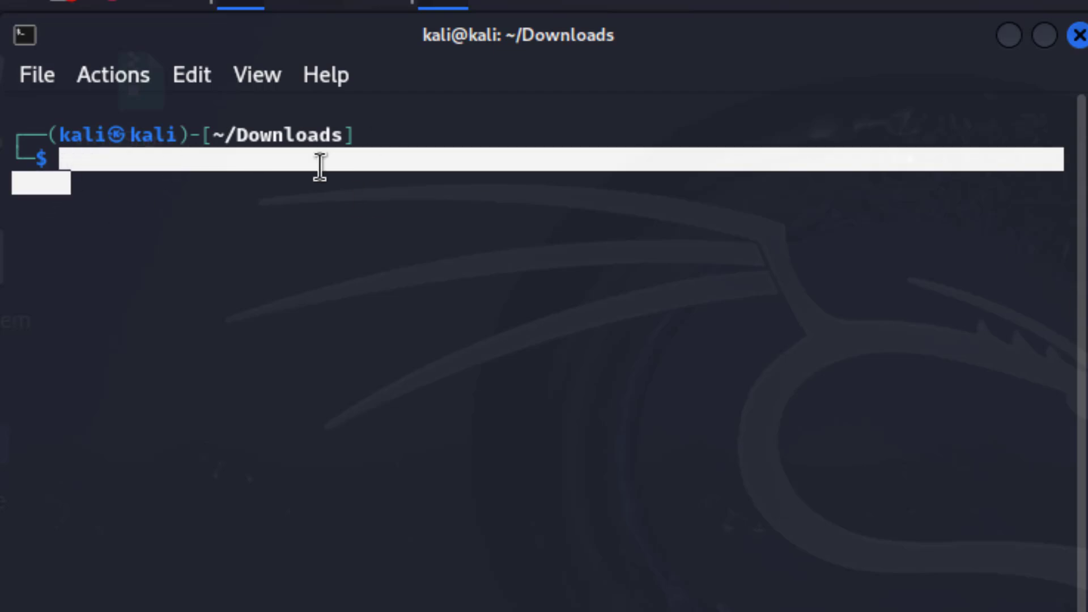
left_click(153, 182)
type("cd /opt")
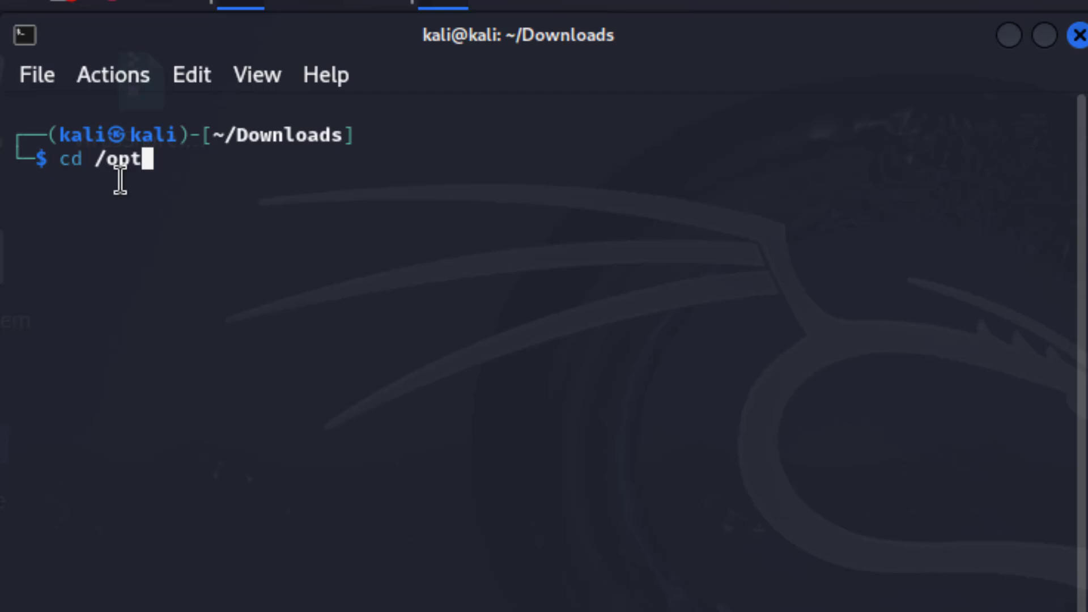
key("Return")
type("ls")
key("Return")
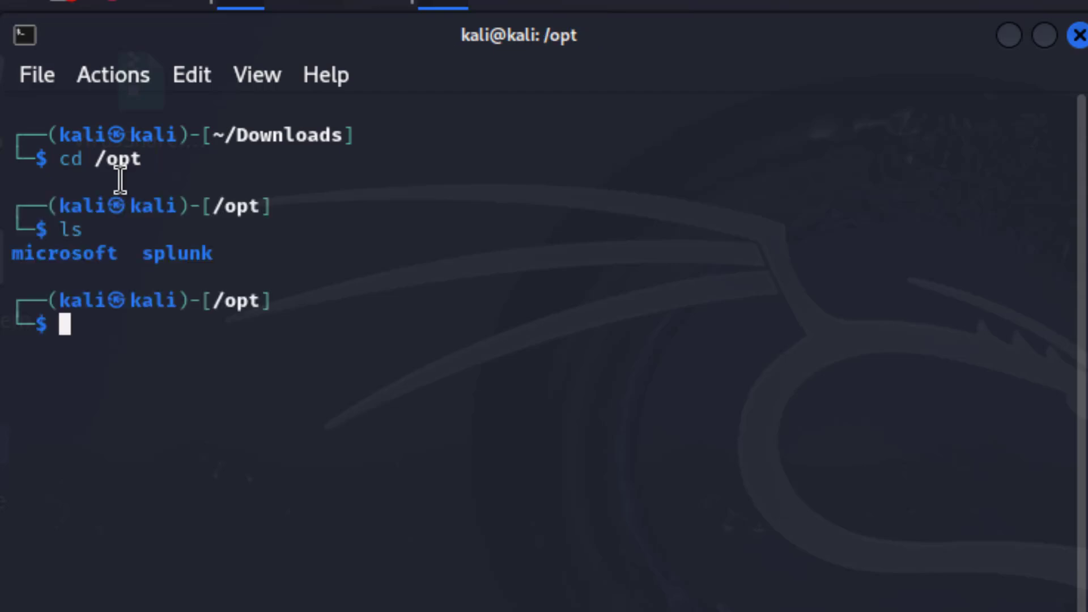
left_click_drag(216, 258, 52, 263)
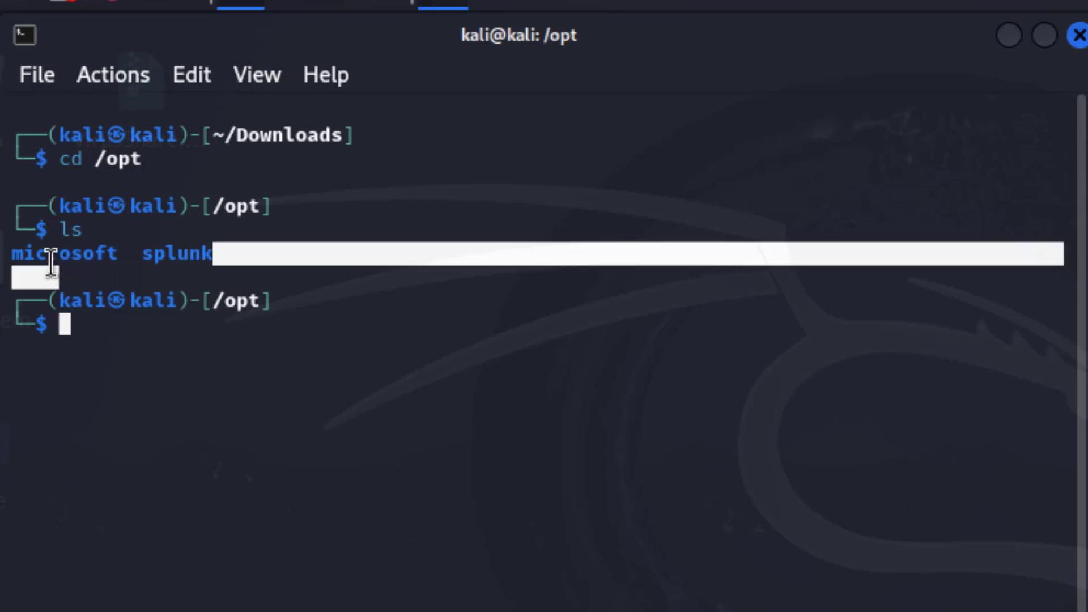
left_click(123, 324)
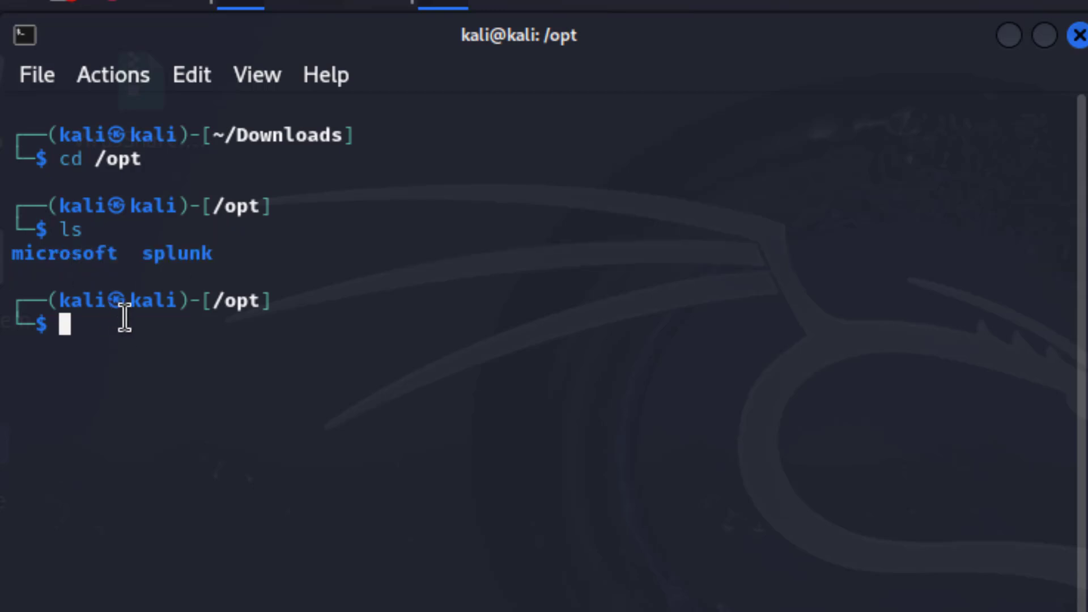
Enter /opt/splunk, list it, and move into its bin folder.
type("cd splunk")
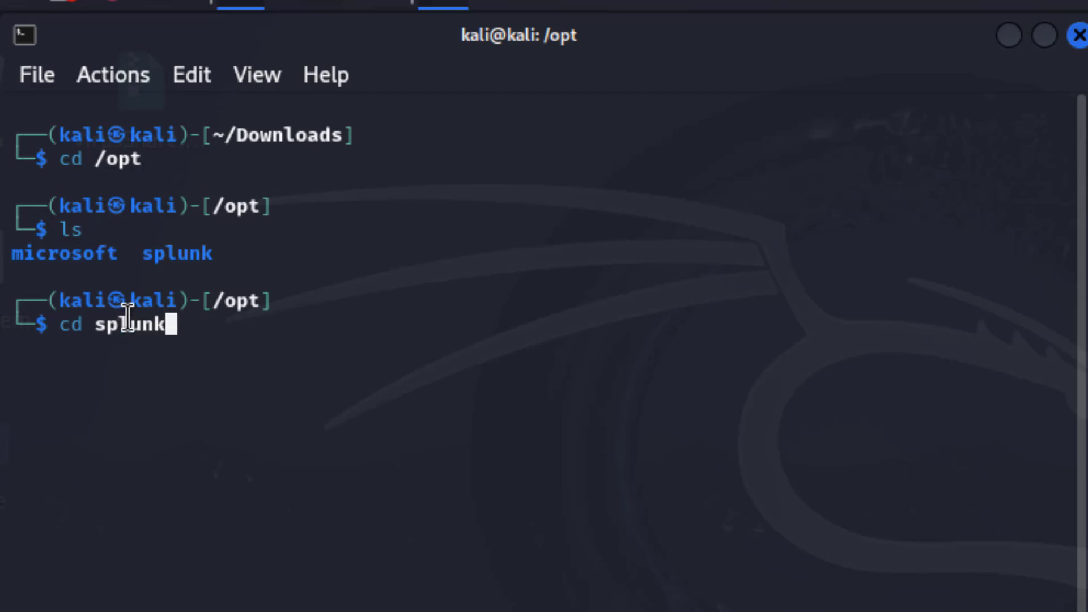
key("Return")
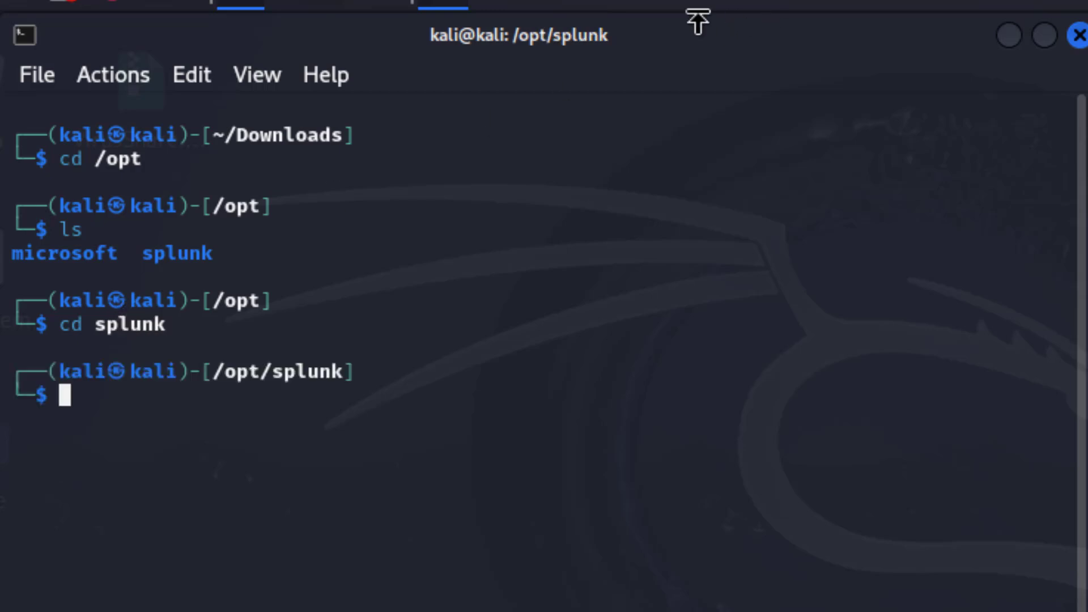
type("ls")
key("Return")
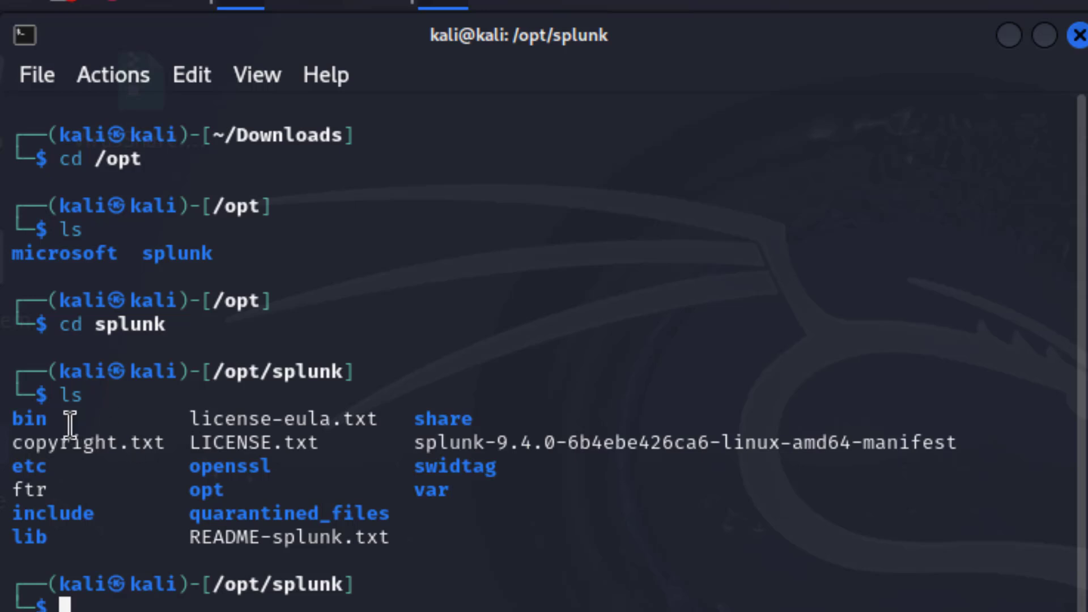
double_click(35, 422)
left_click(279, 456)
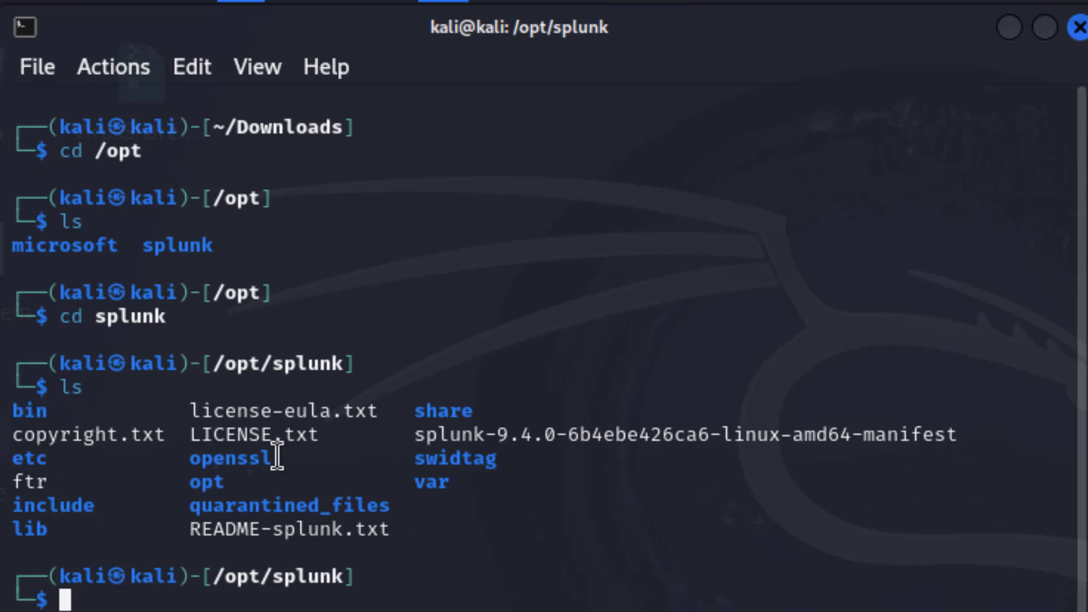
type("cd ")
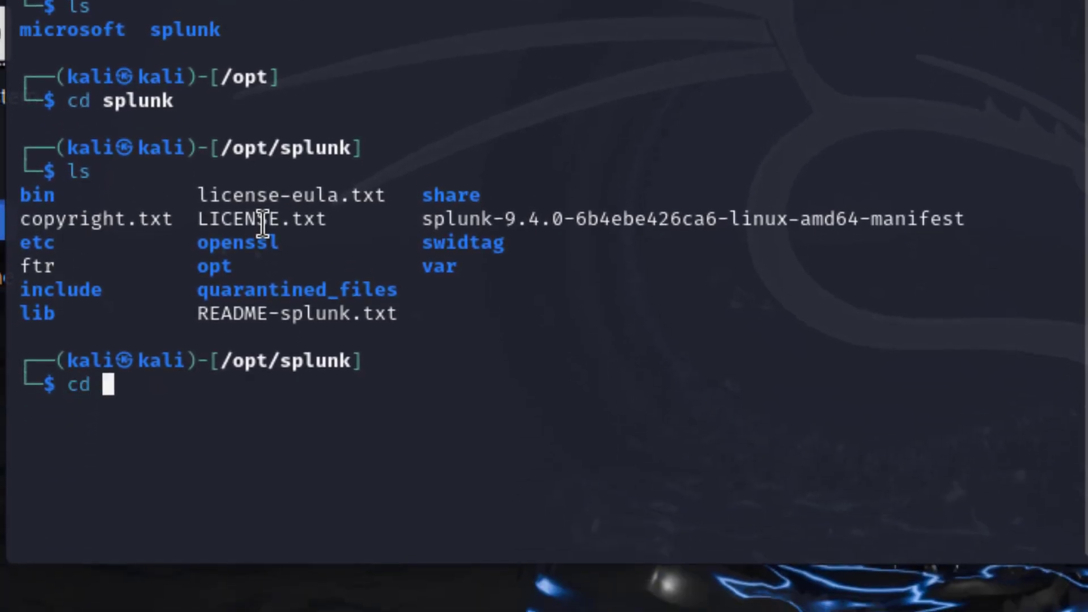
type("bin")
key("Return")
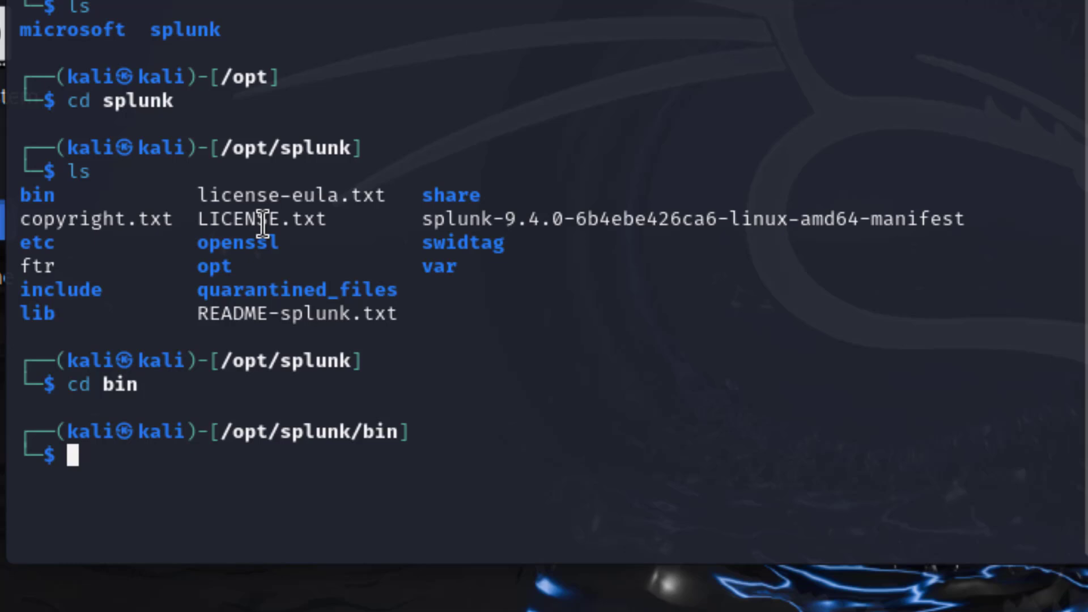
Run sudo ./splunk start and page through the license to the agreement prompt.
type("sudo ")
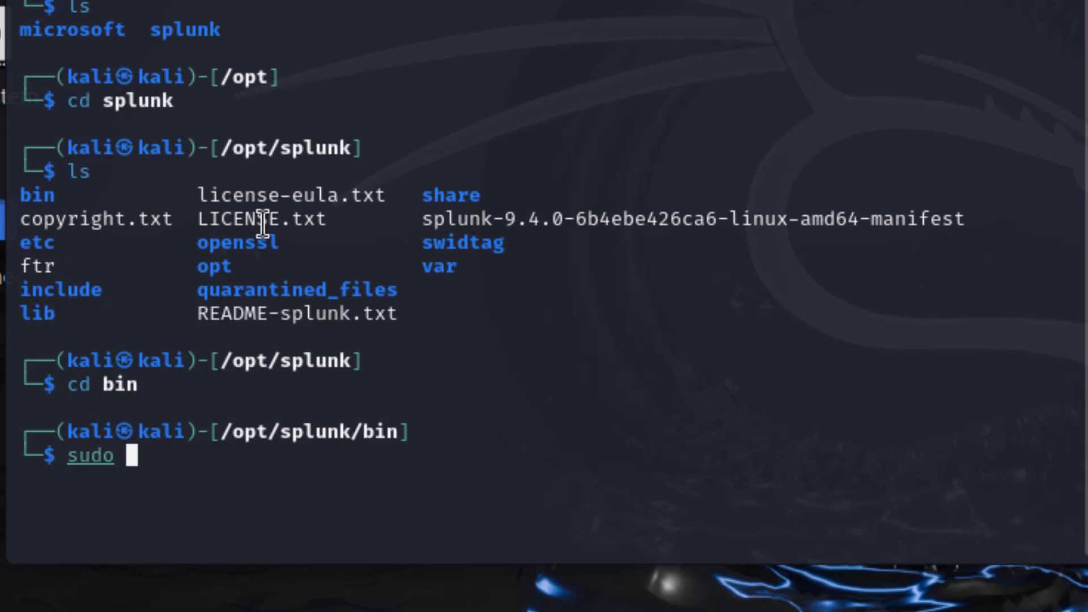
type("./")
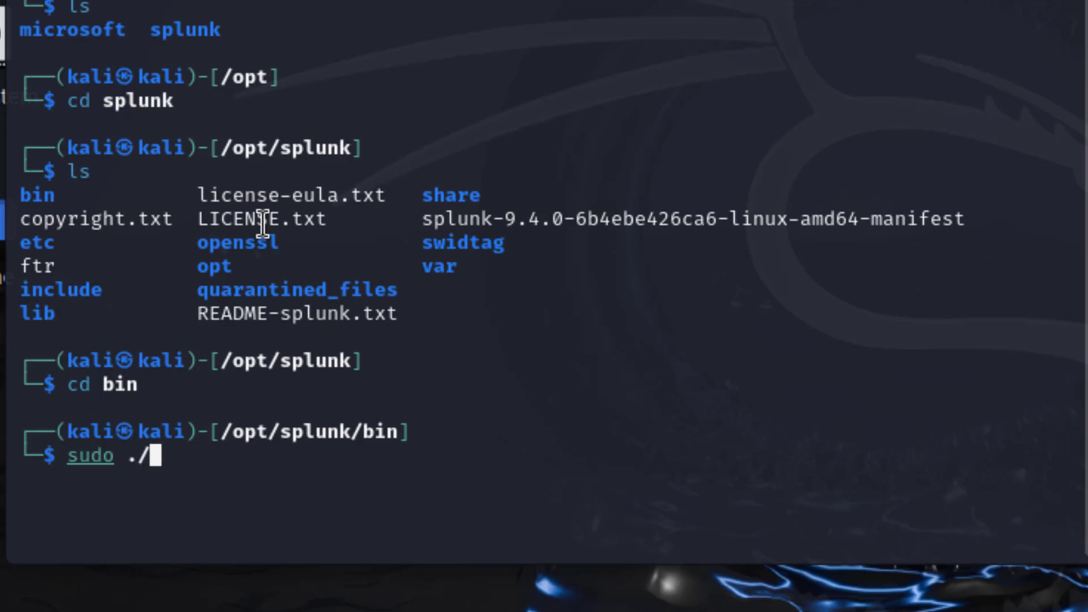
type("splun")
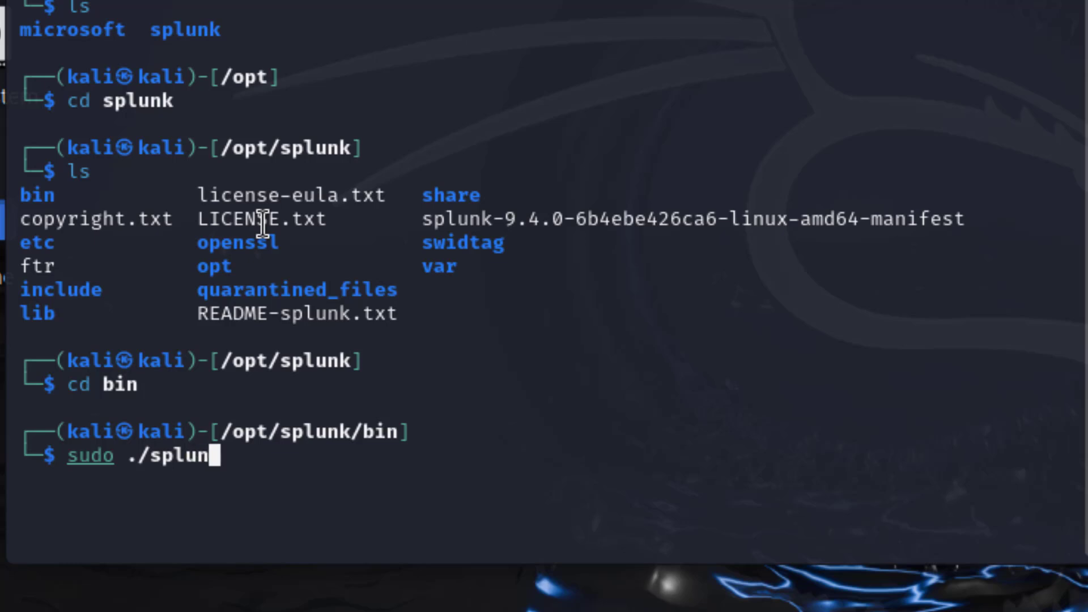
type("k s")
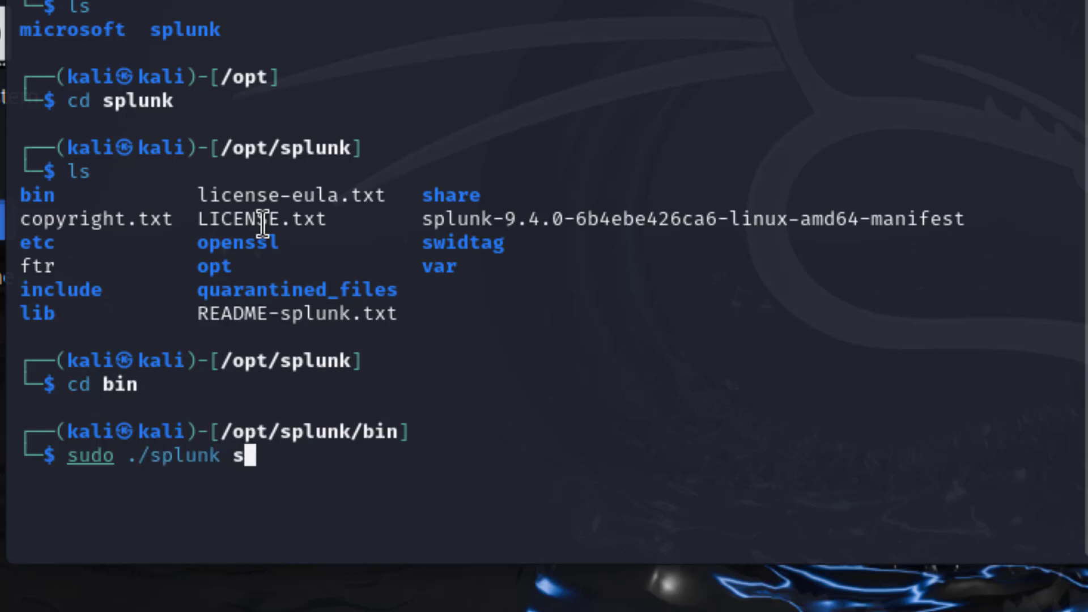
type("tart")
key("Return")
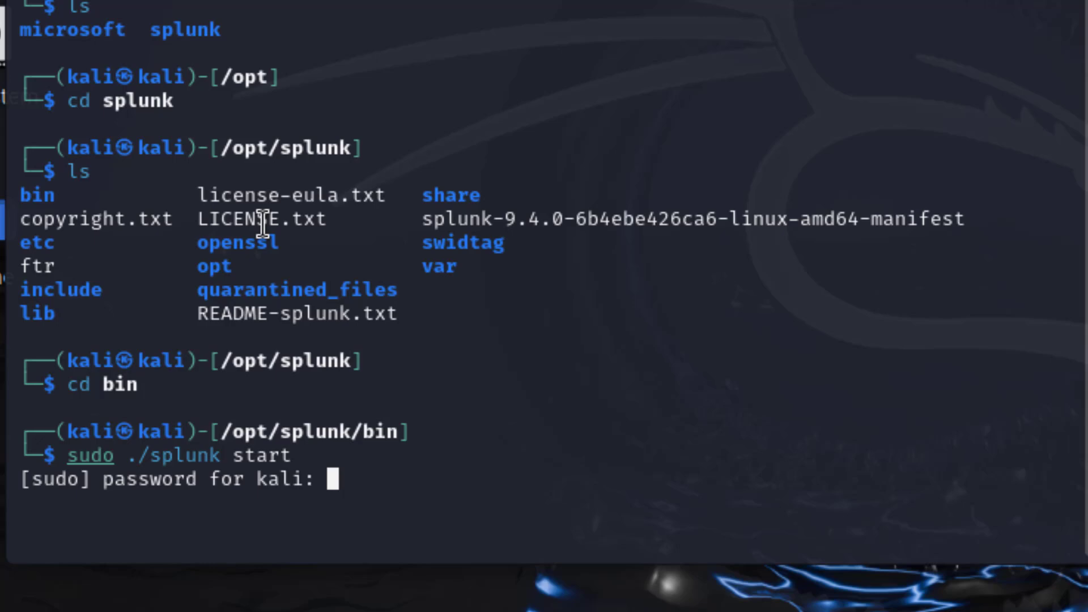
key("Return")
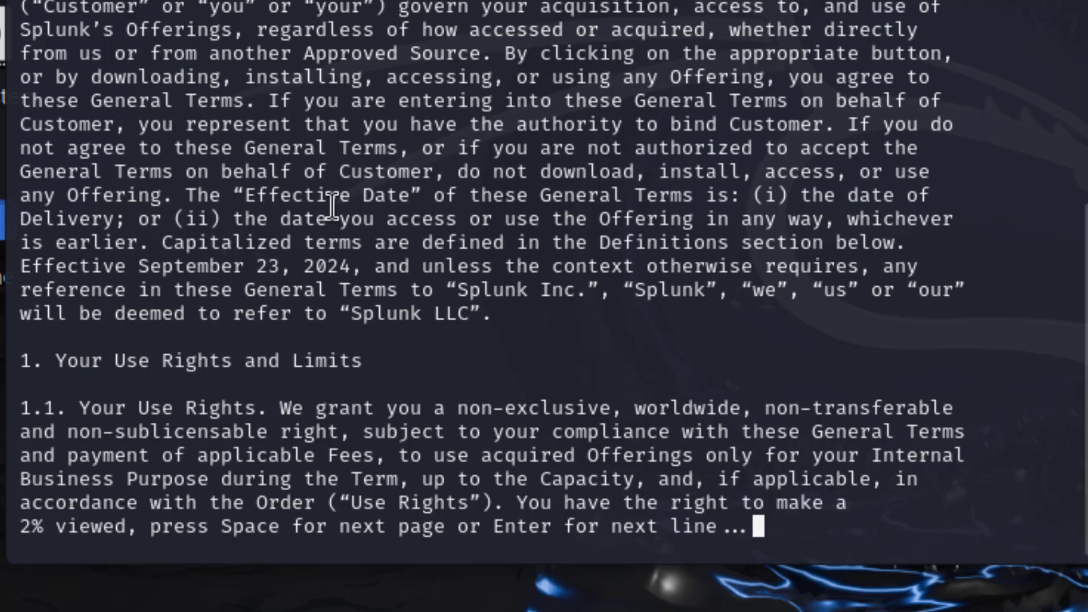
key("space")
key("space")
key("space")
key("space")
key("space")
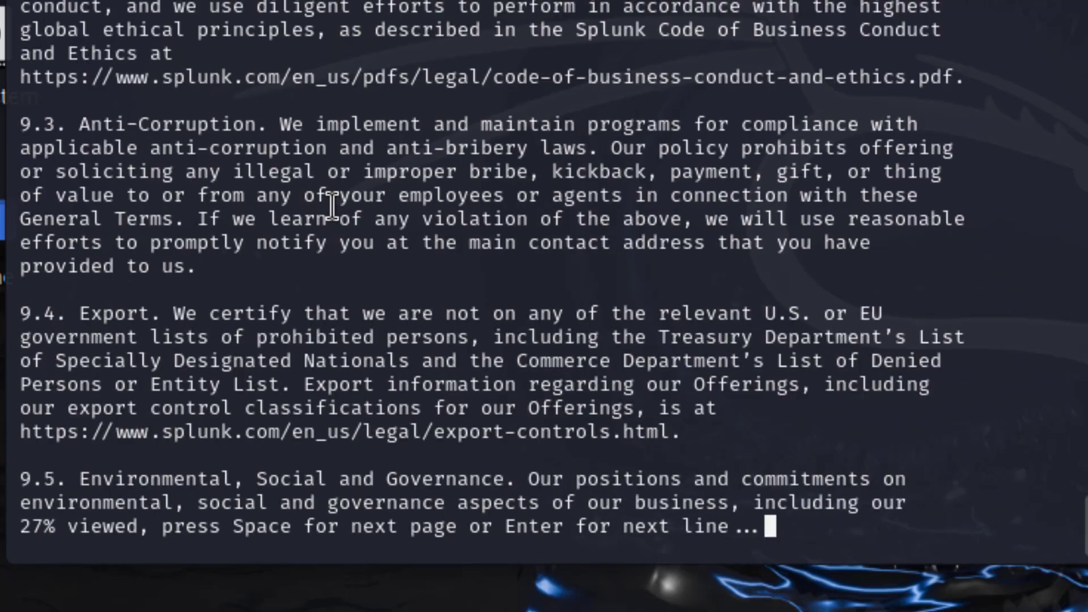
key("space")
key("space")
key("space")
key("space")
key("space")
key("space")
key("space")
key("space")
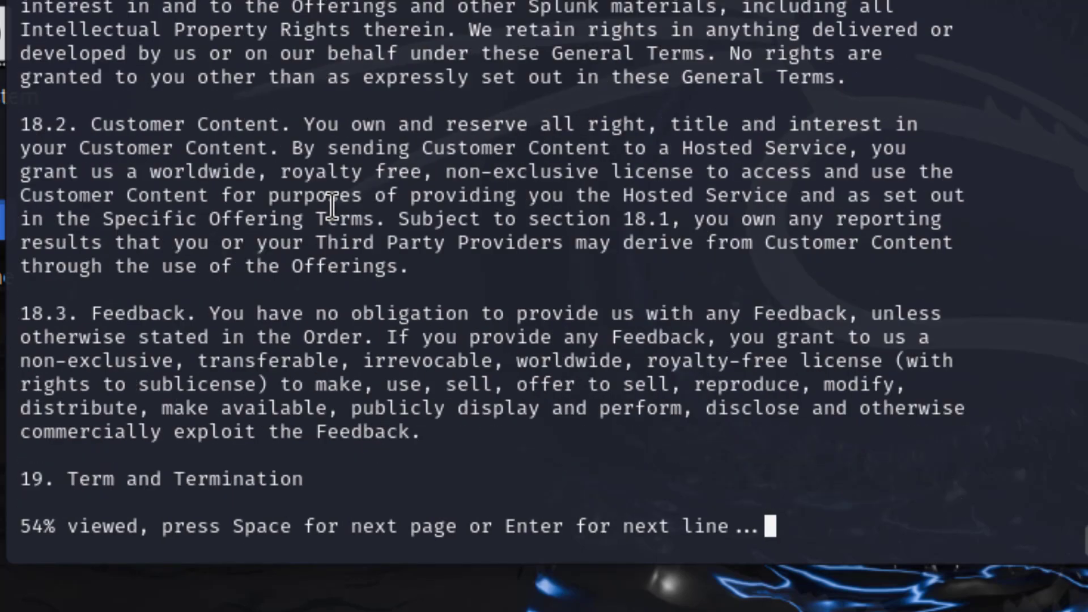
key("space")
key("space")
key("space")
key("space")
key("space")
key("space")
key("space")
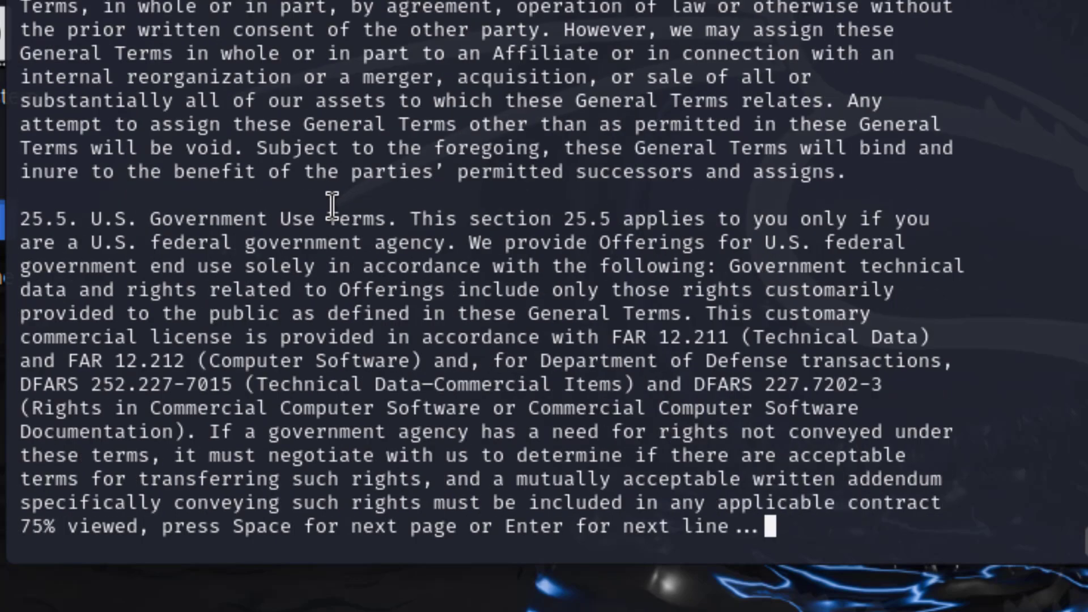
key("space")
key("space")
key("space")
key("space")
key("space")
key("space")
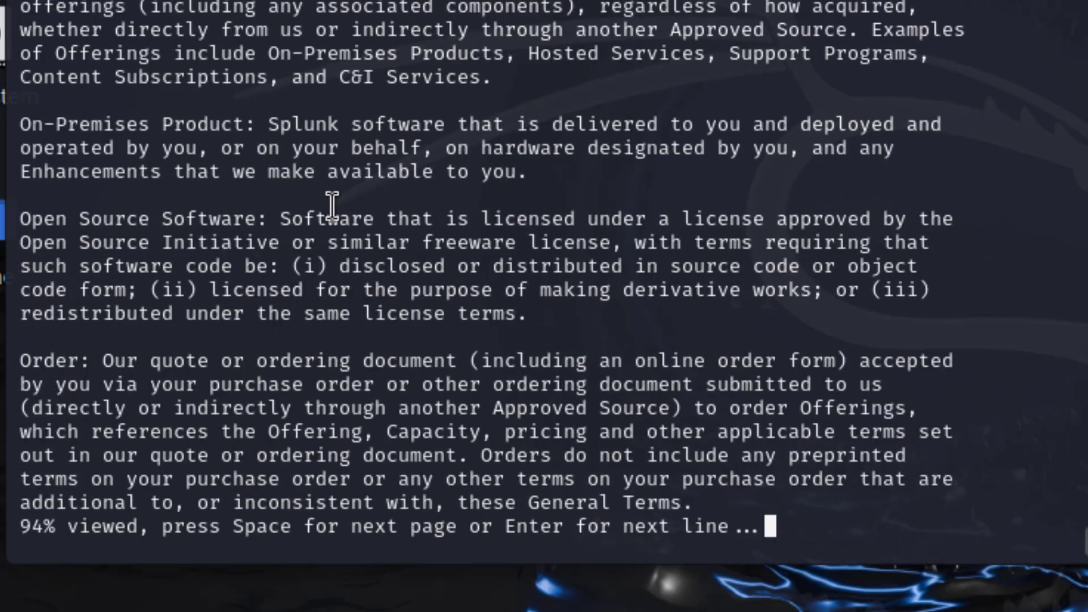
key("space")
key("space")
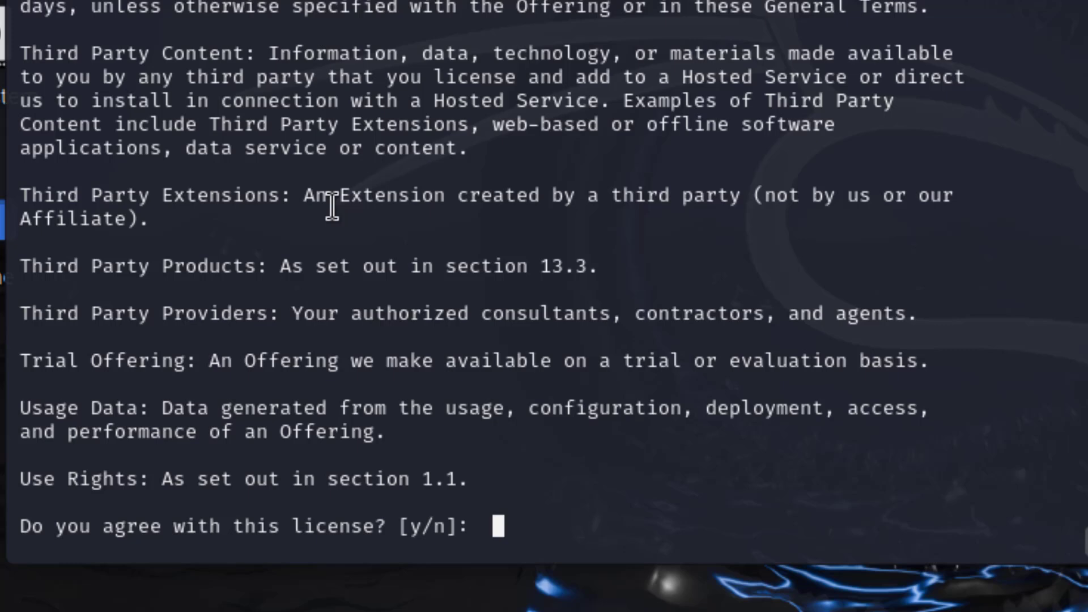
key("BackSpace")
Accept the license with y, then create the admin username and password.
type("y")
key("Return")
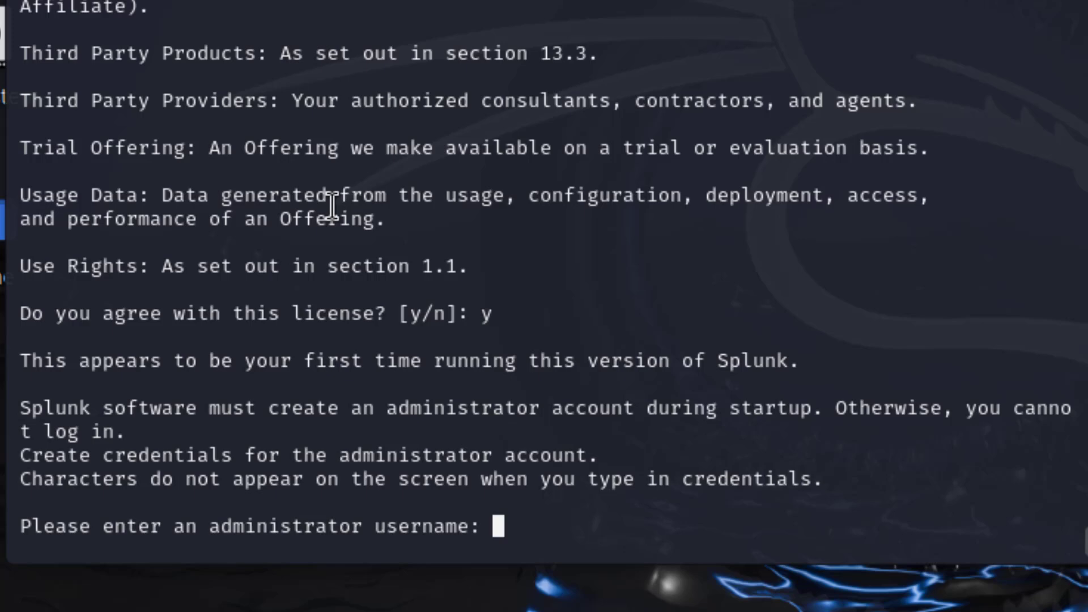
type("ismil")
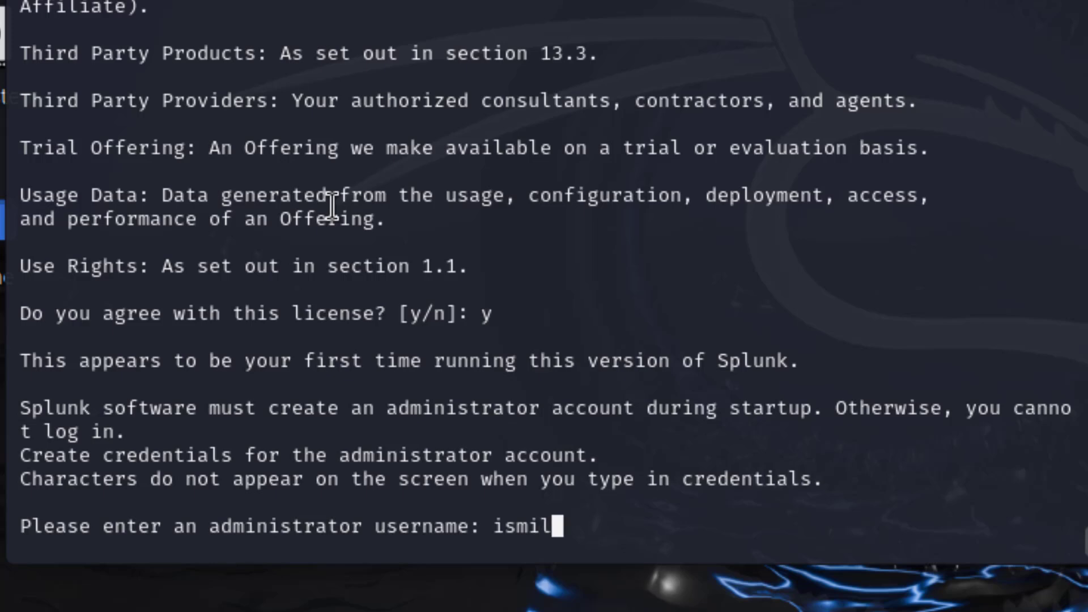
type("e77")
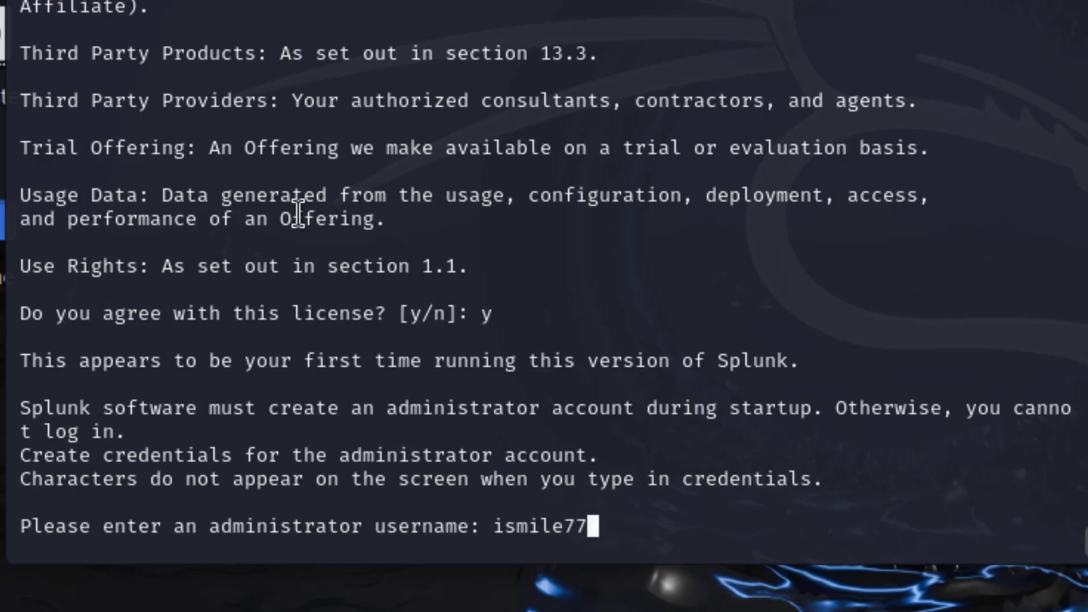
key("Return")
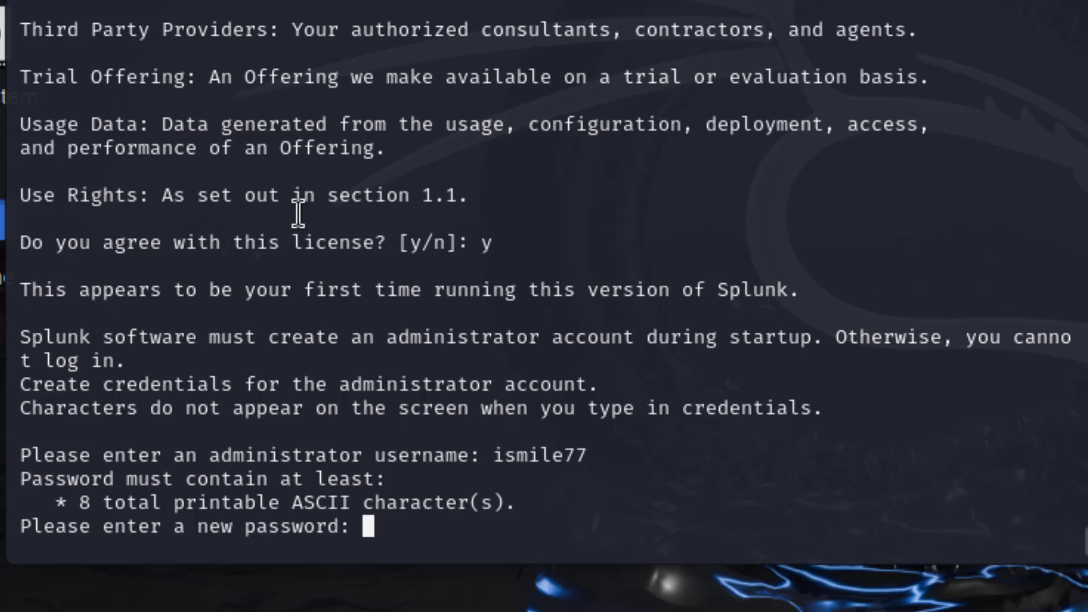
key("Return")
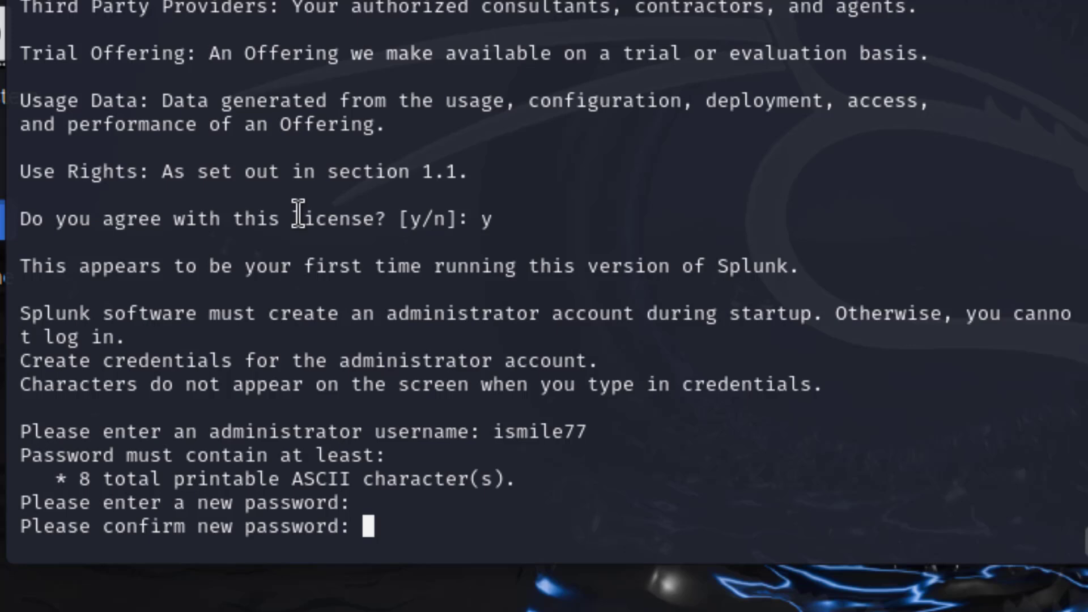
key("Return")
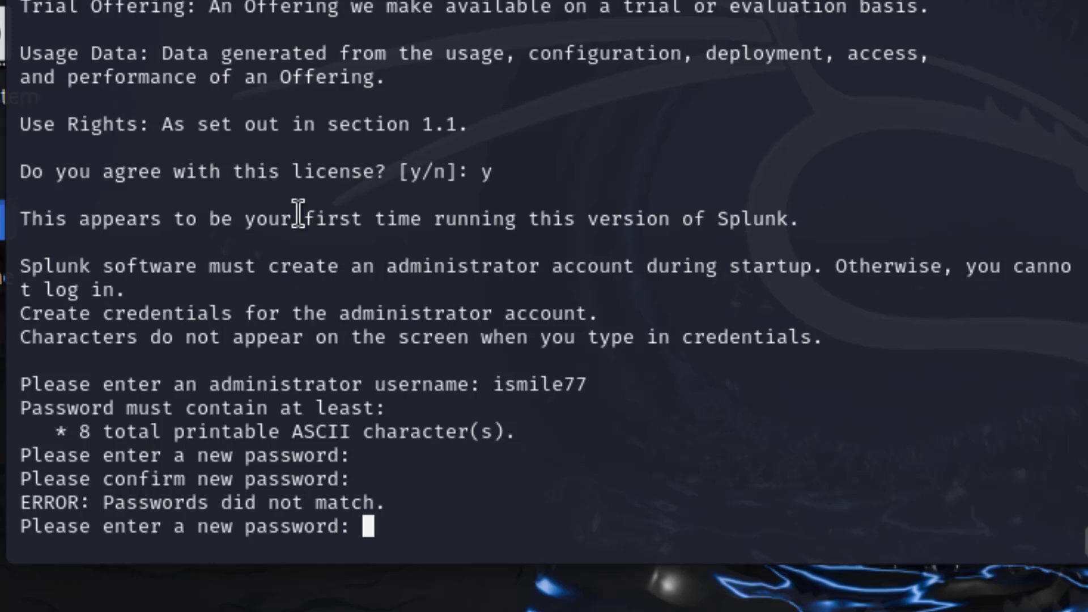
key("Return")
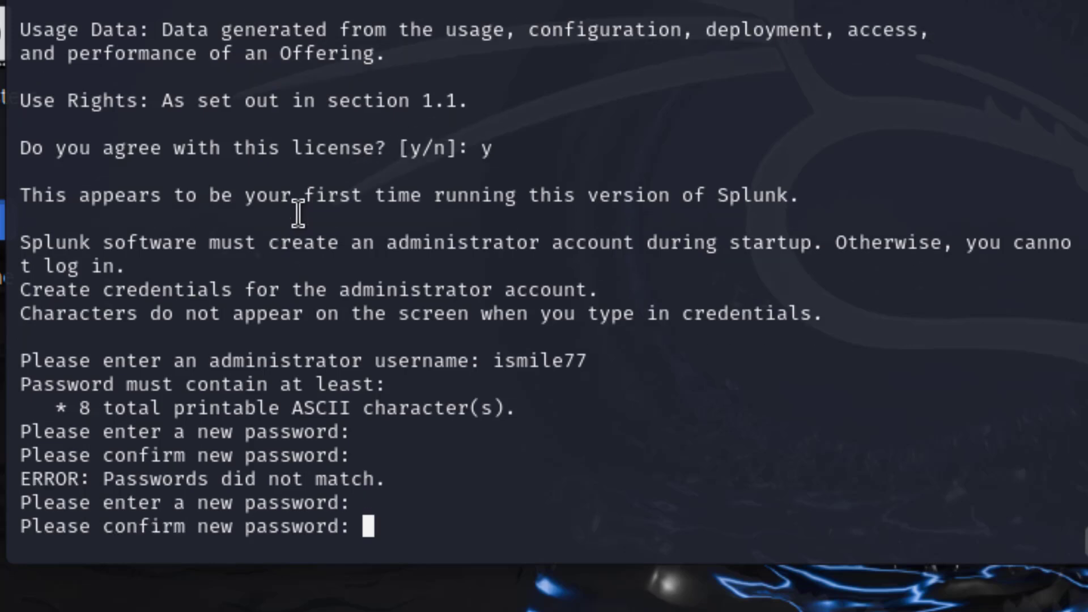
key("Return")
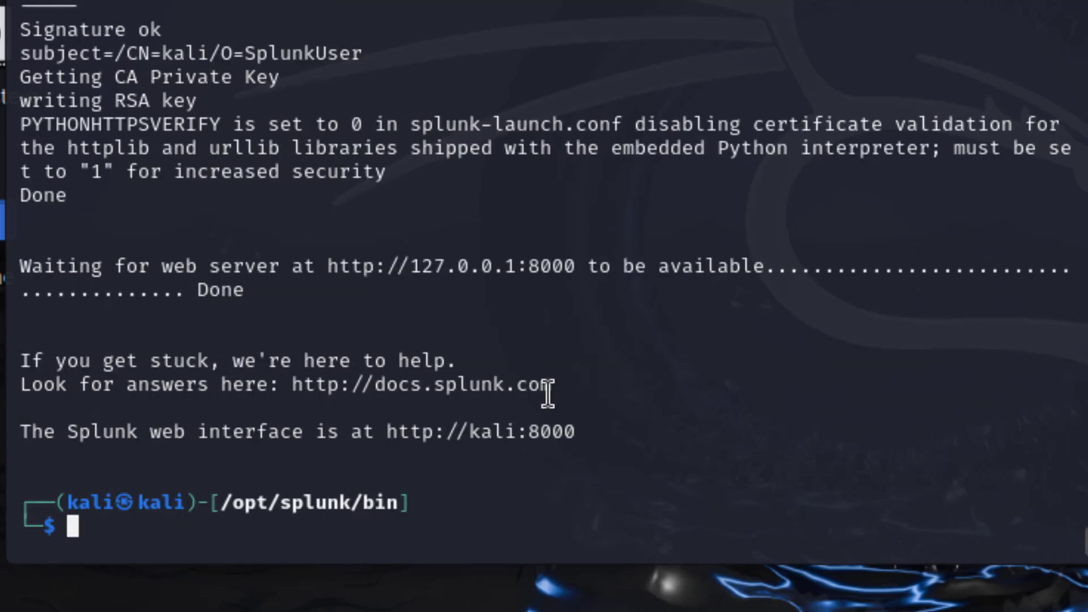
left_click_drag(582, 431, 387, 433)
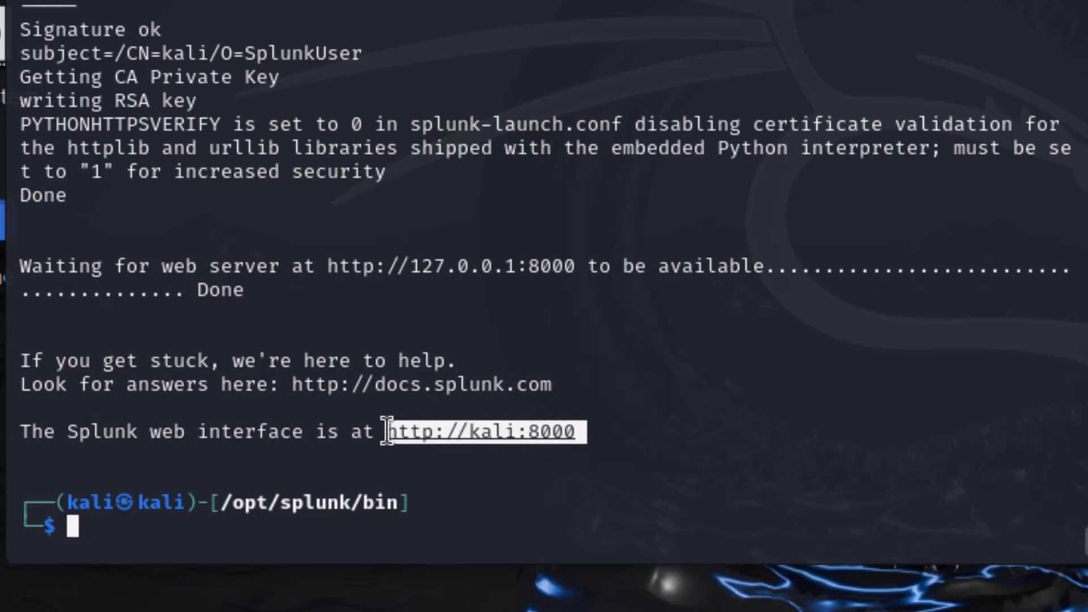
left_click(514, 497)
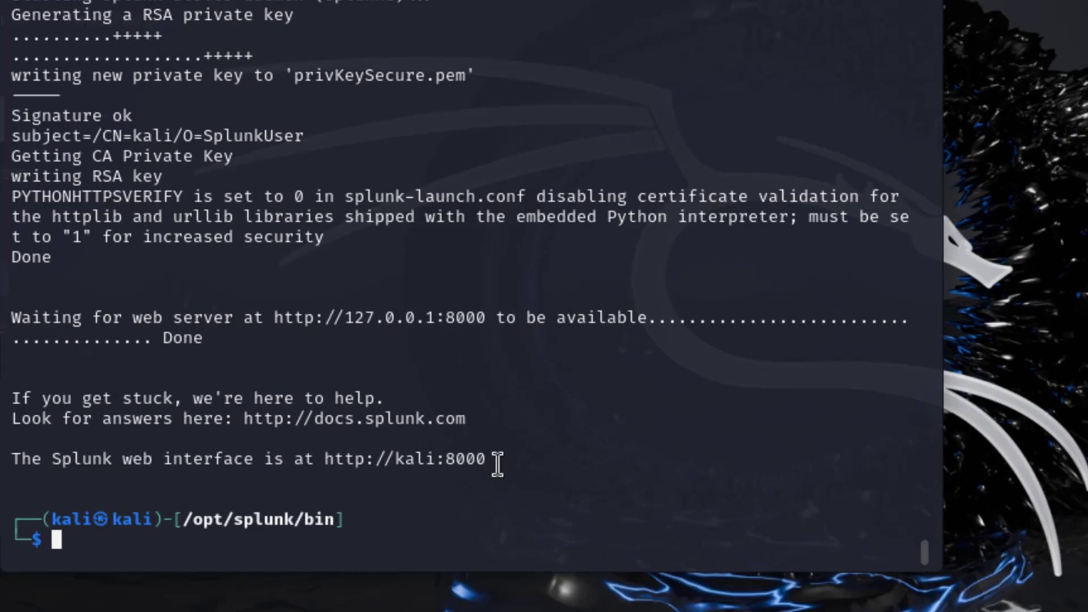
left_click_drag(489, 463, 321, 461)
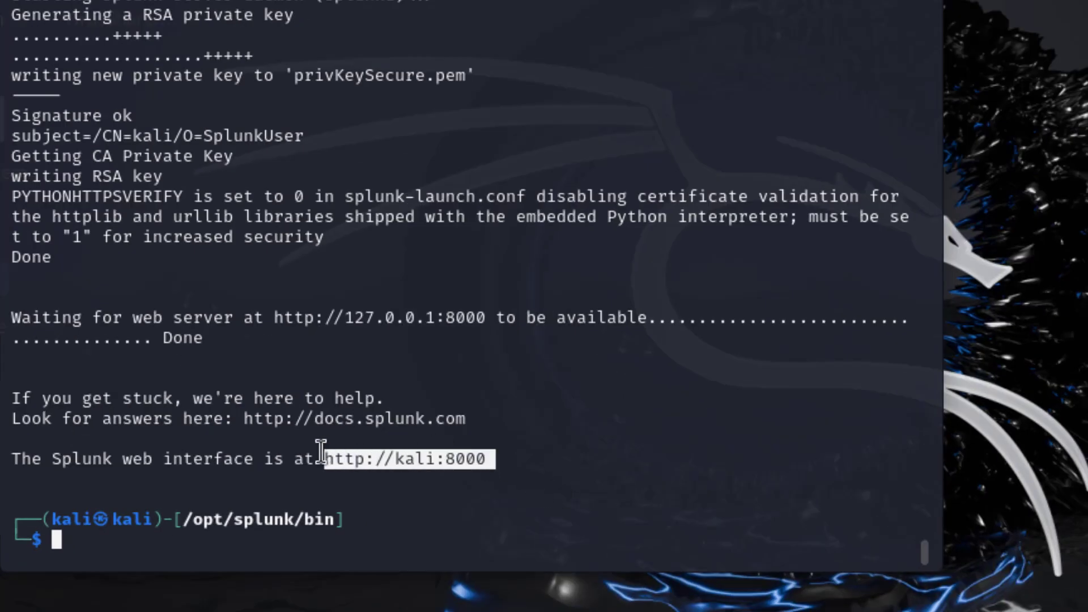
right_click(416, 459)
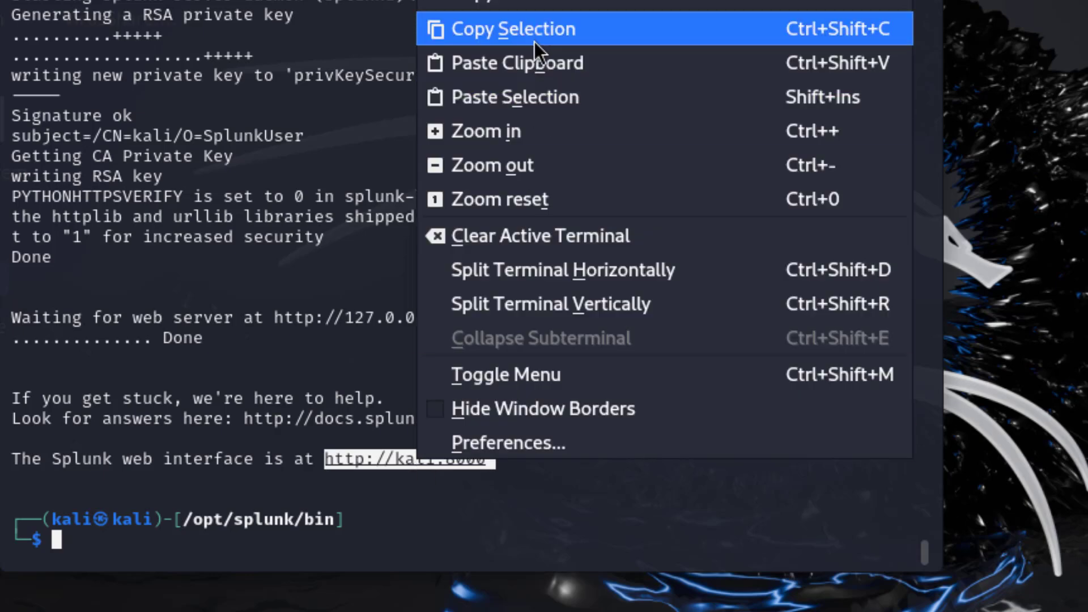
left_click(534, 34)
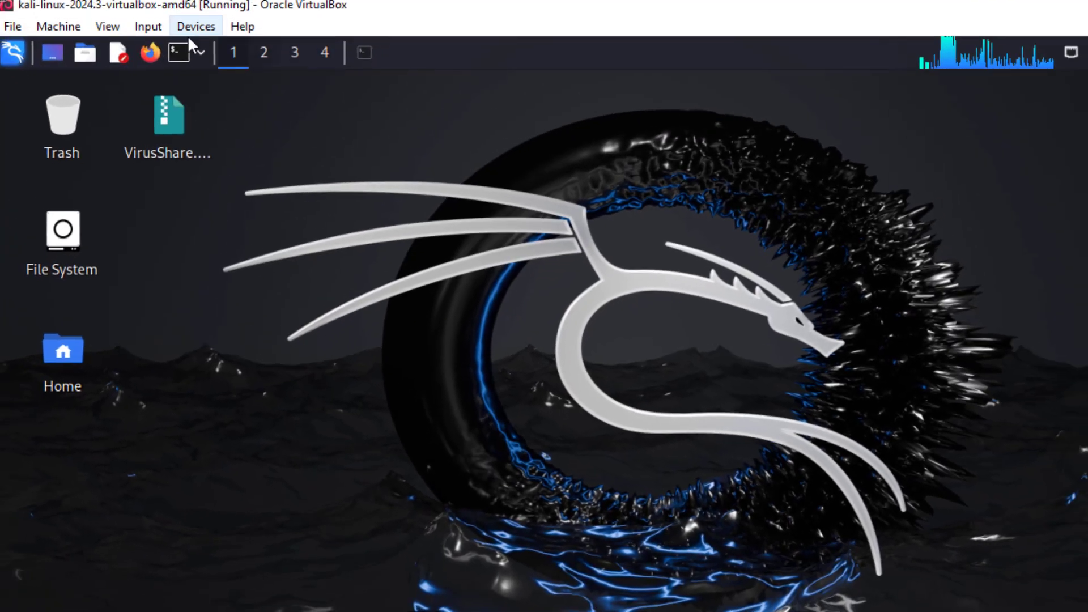
left_click(157, 64)
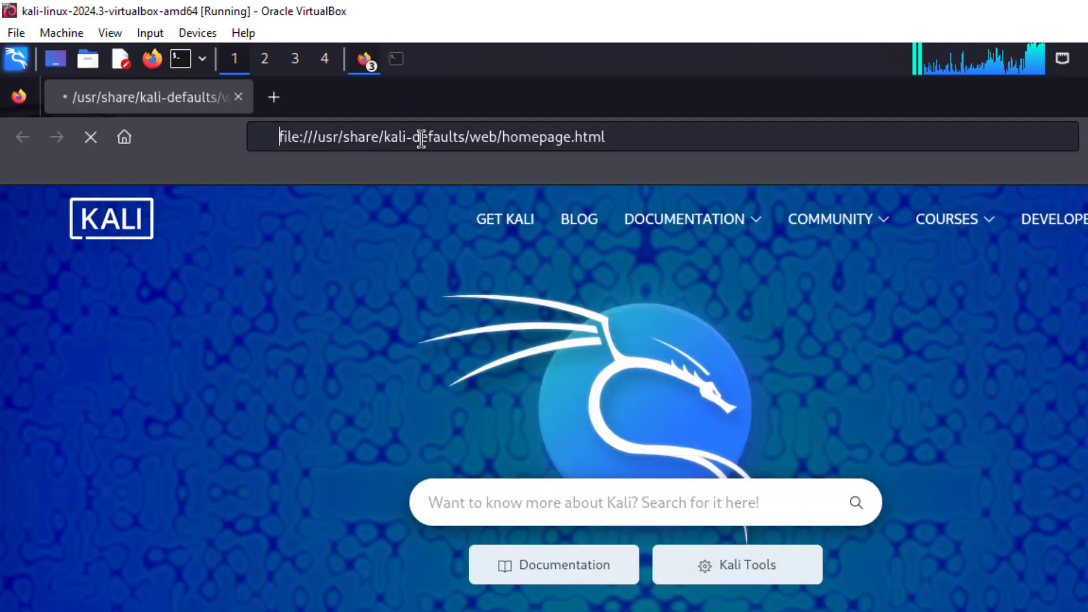
right_click(422, 138)
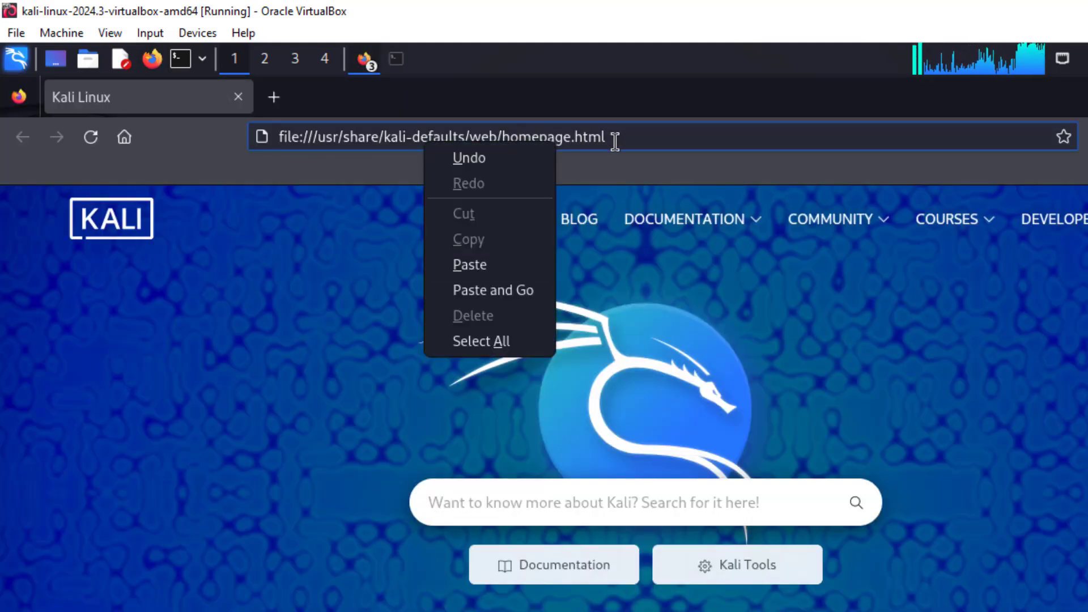
left_click(612, 138)
triple_click(439, 138)
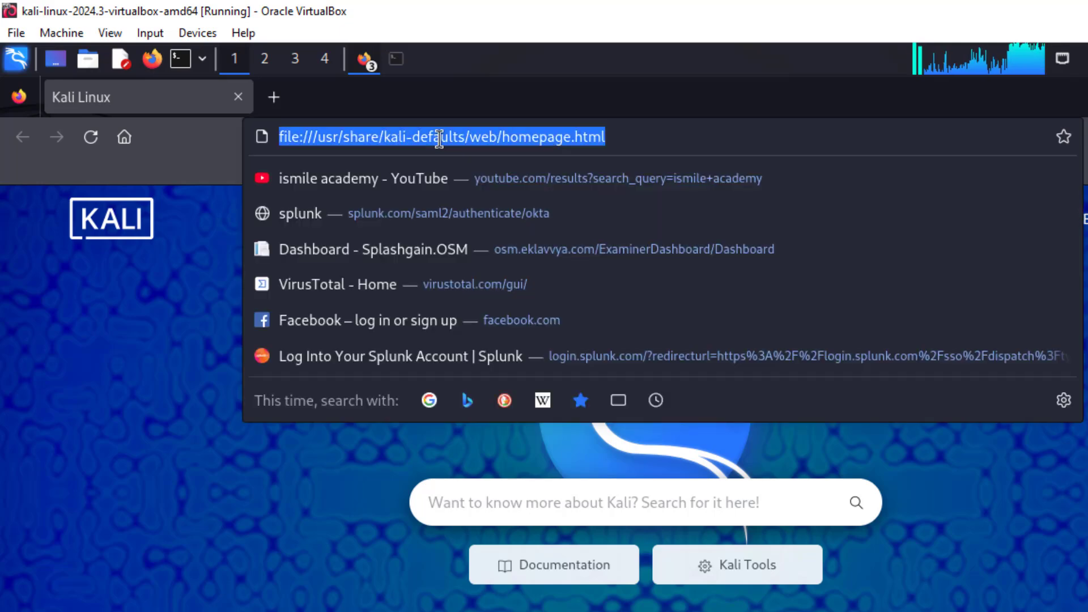
key("ctrl+v")
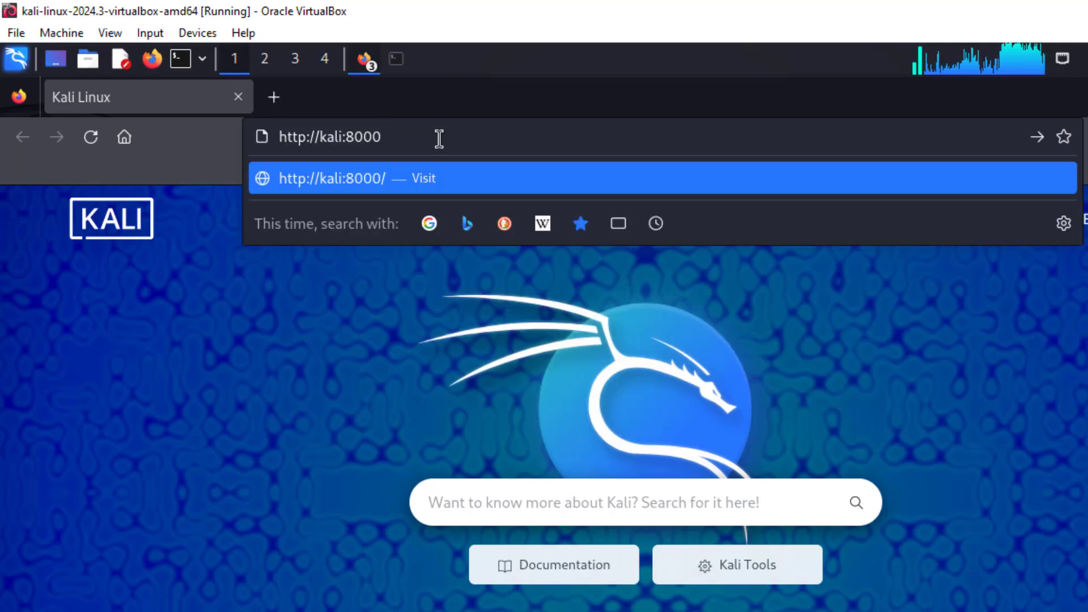
key("Return")
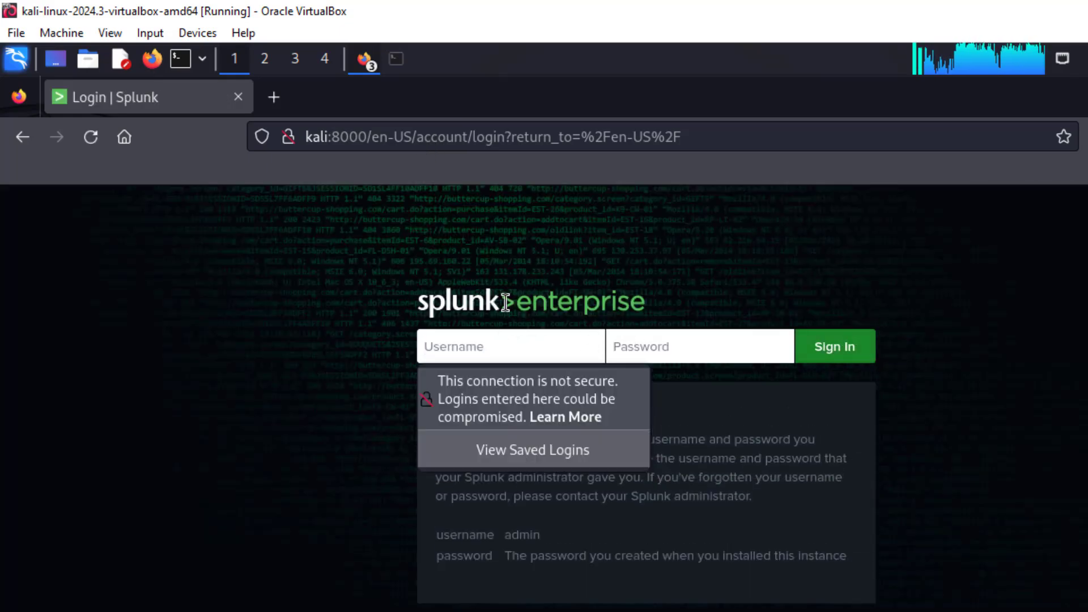
Sign in to Splunk with the admin username and password, declining Firefox's save-login offer.
left_click(488, 344)
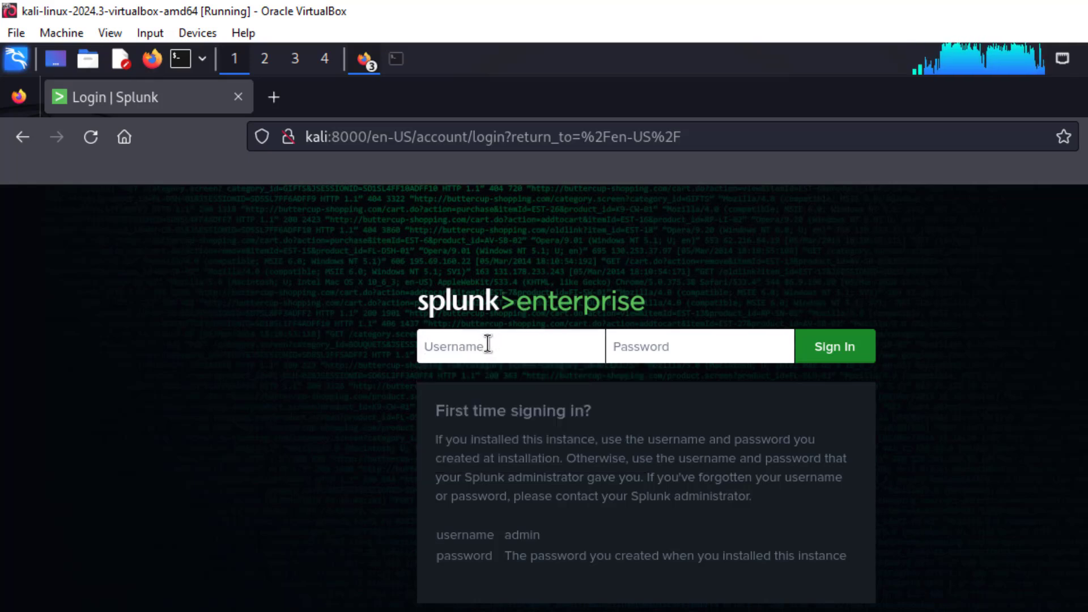
type("smile")
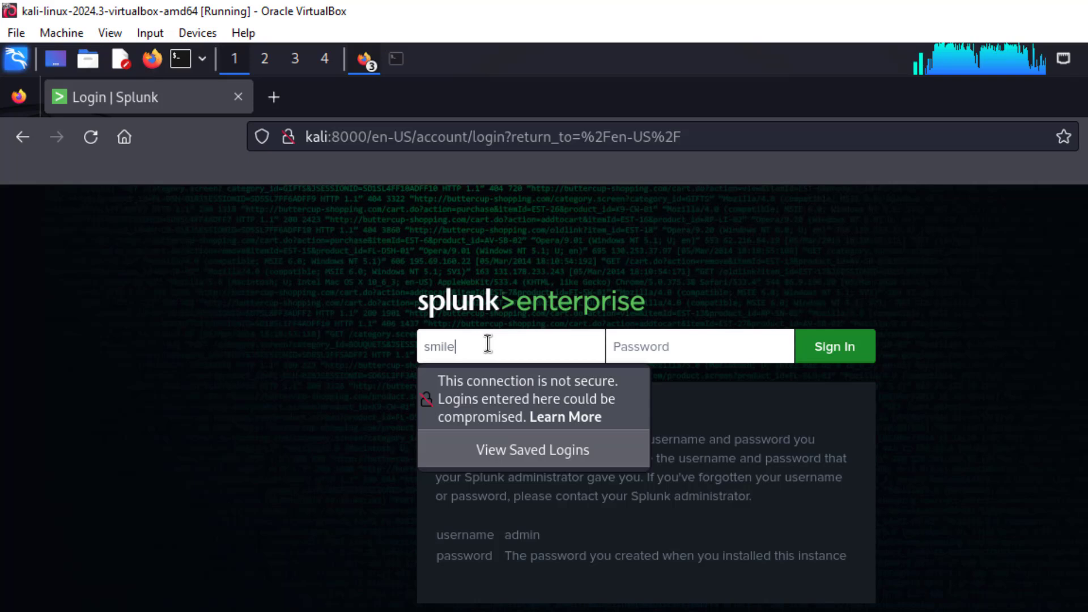
key("BackSpace")
key("BackSpace")
key("BackSpace")
key("BackSpace")
key("BackSpace")
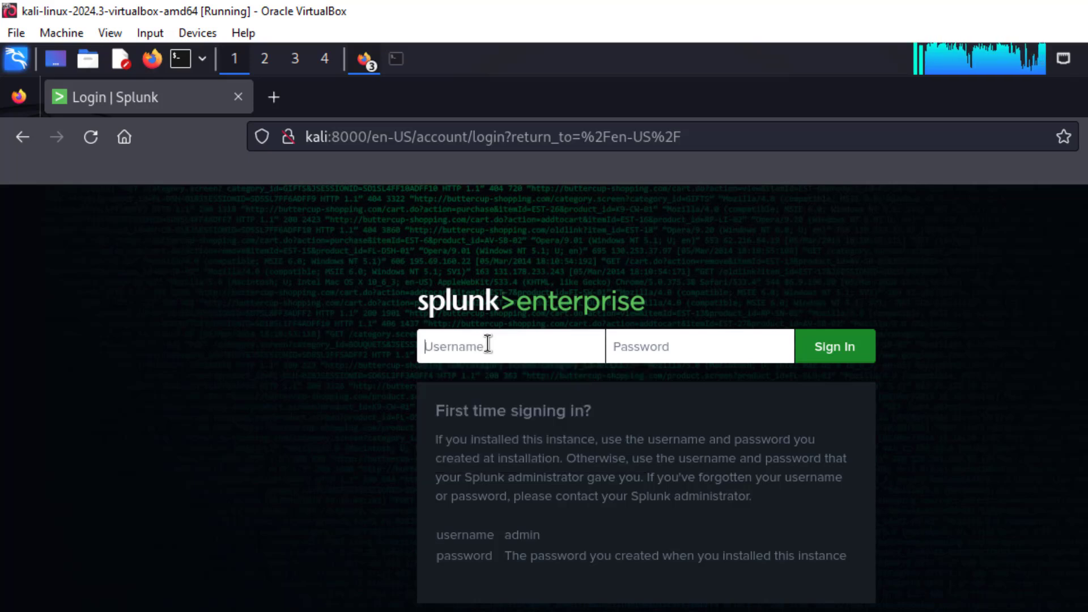
type("ismile")
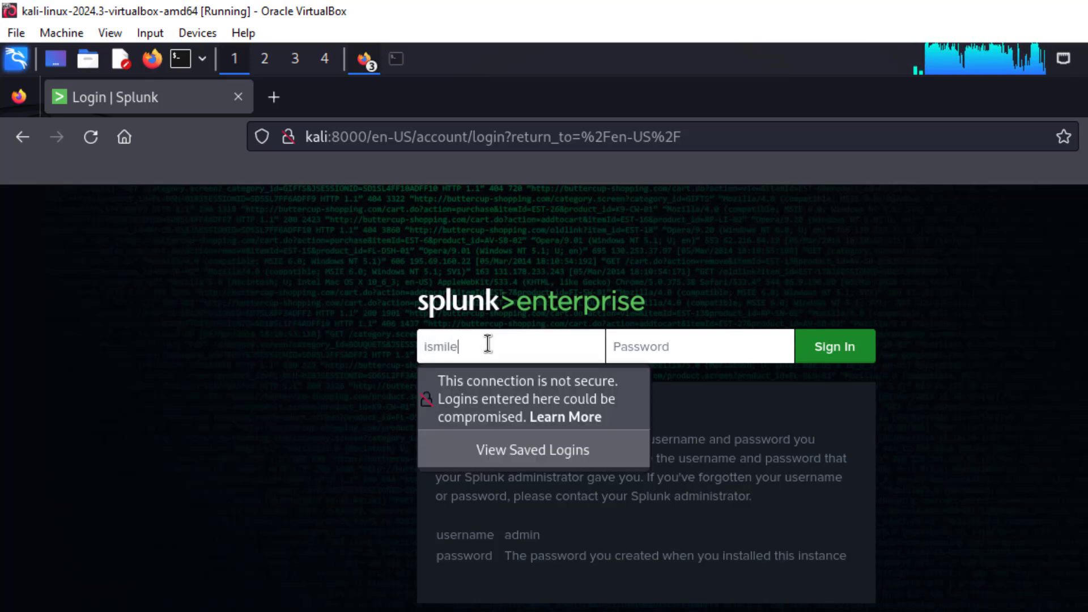
type("77")
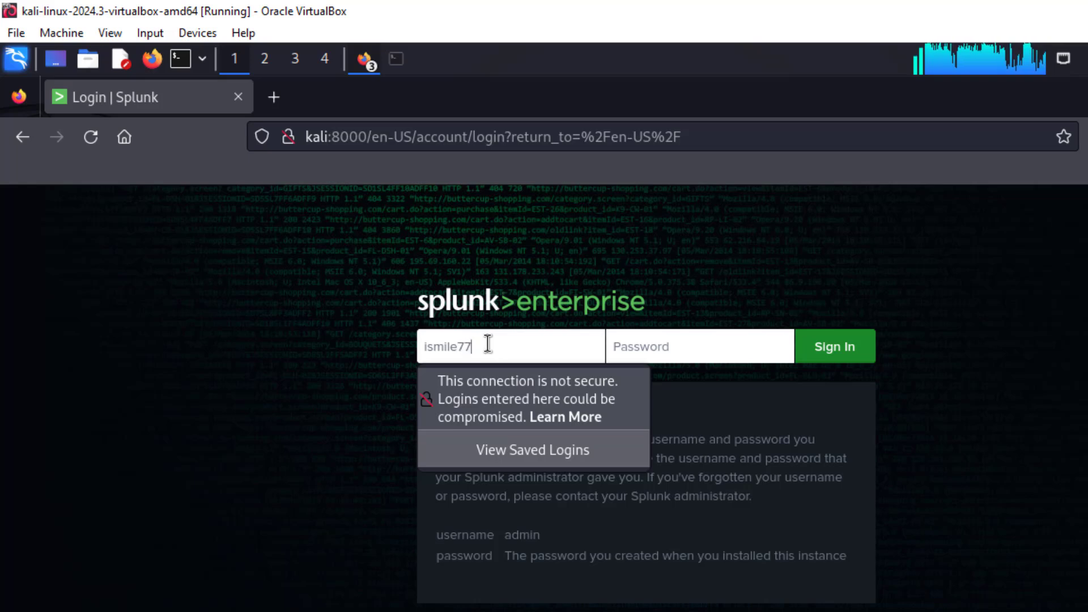
left_click(655, 347)
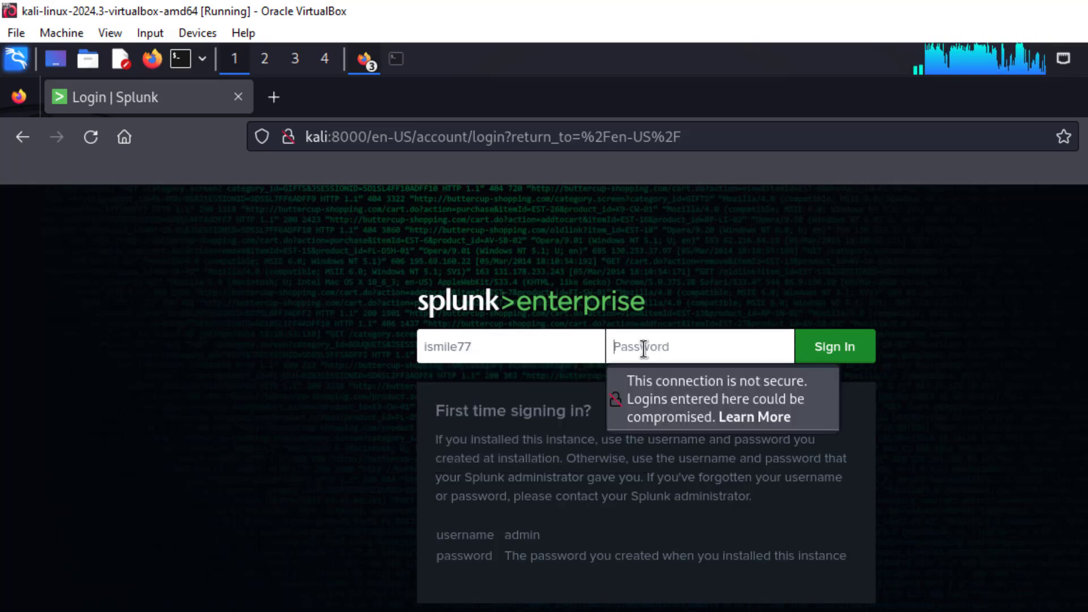
type("*********")
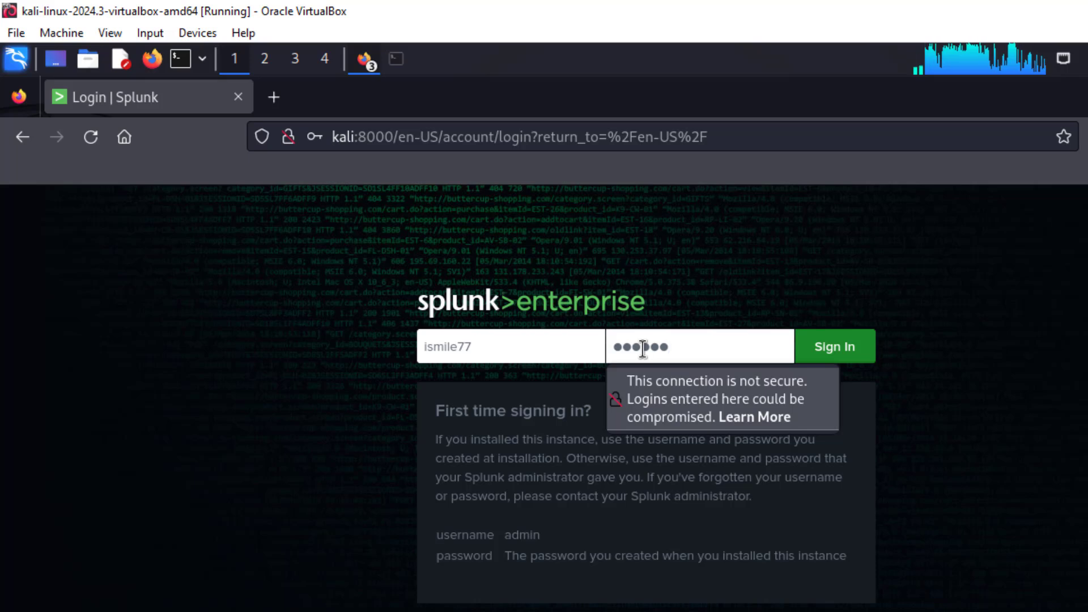
left_click(819, 351)
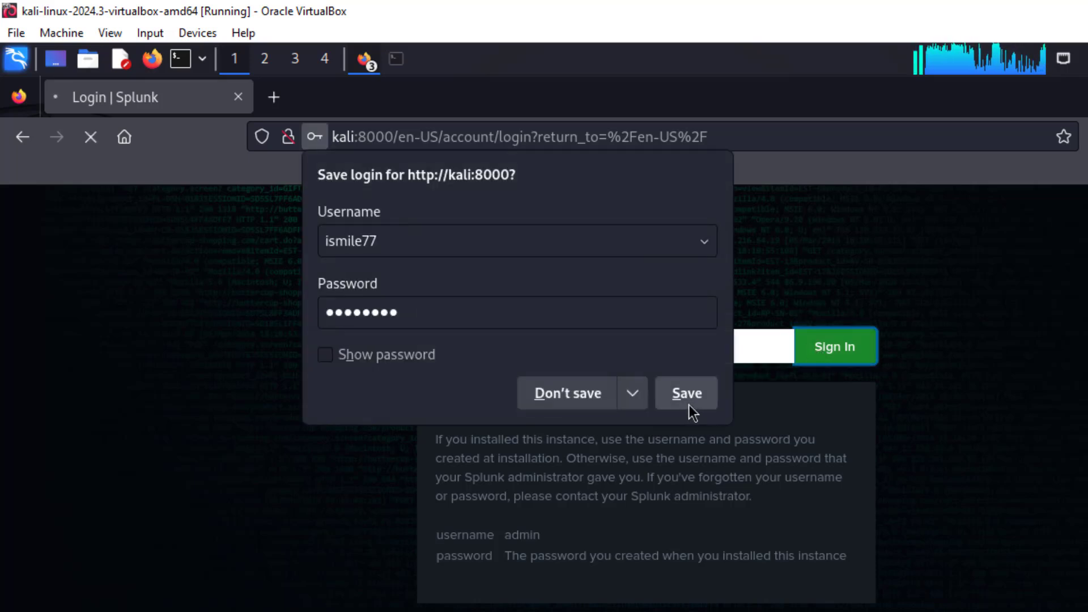
left_click(563, 391)
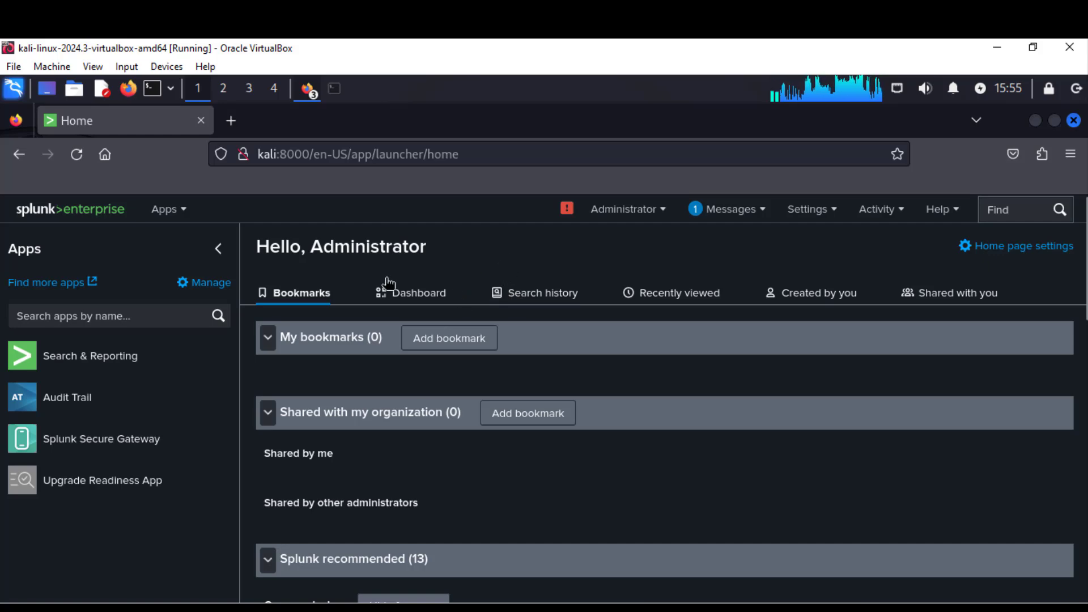
scroll(684, 327, "down", 5)
scroll(680, 358, "up", 5)
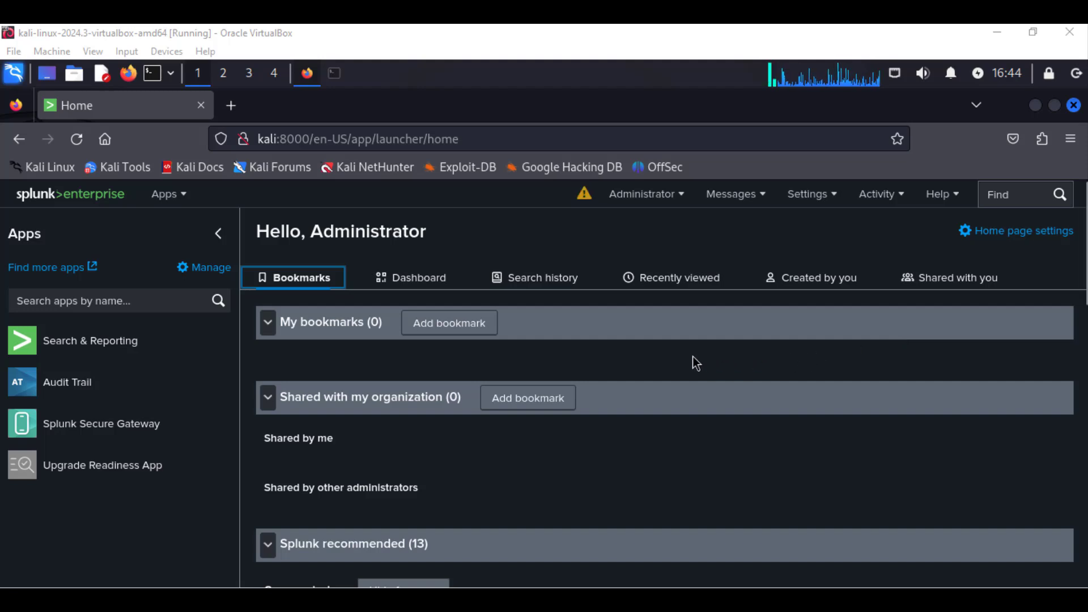
Minimize Firefox and open splunk_security_dataset.csv from the desktop in Mousepad to inspect its rows.
left_click(1035, 106)
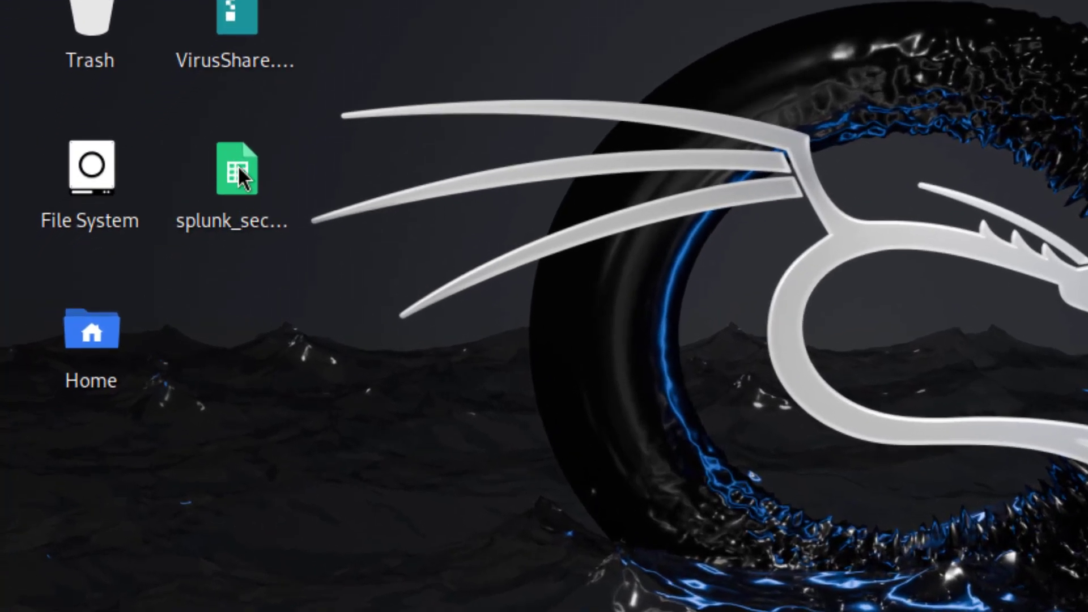
mouse_move(238, 168)
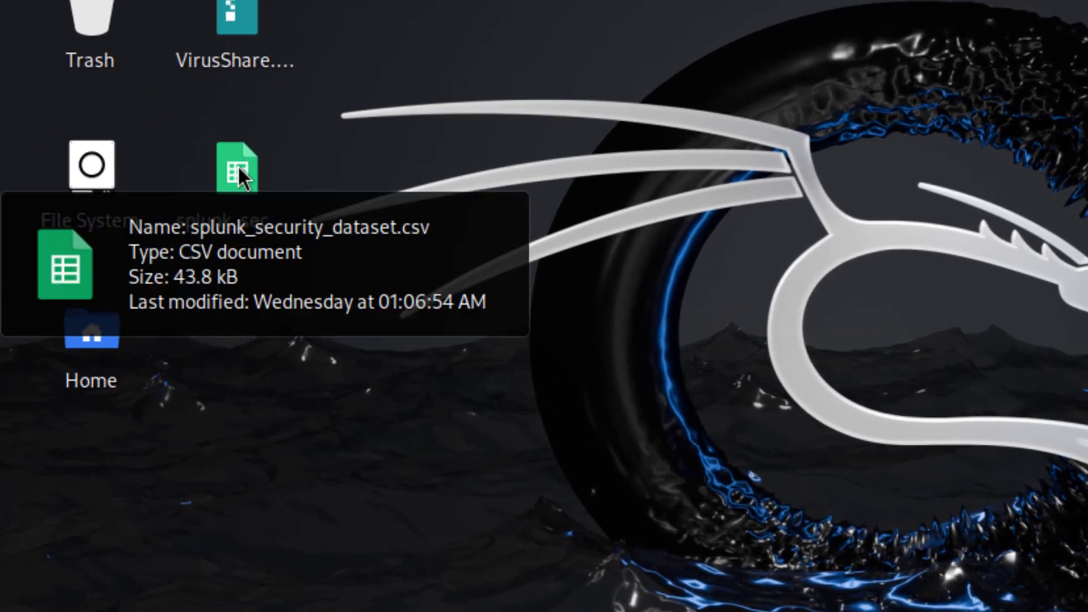
double_click(237, 165)
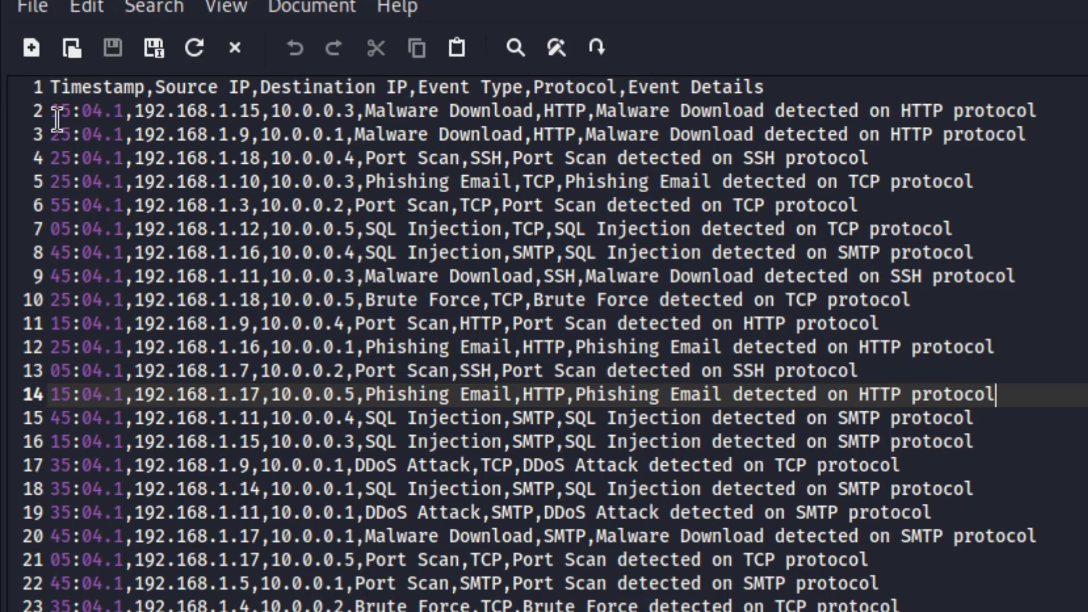
left_click_drag(51, 111, 313, 111)
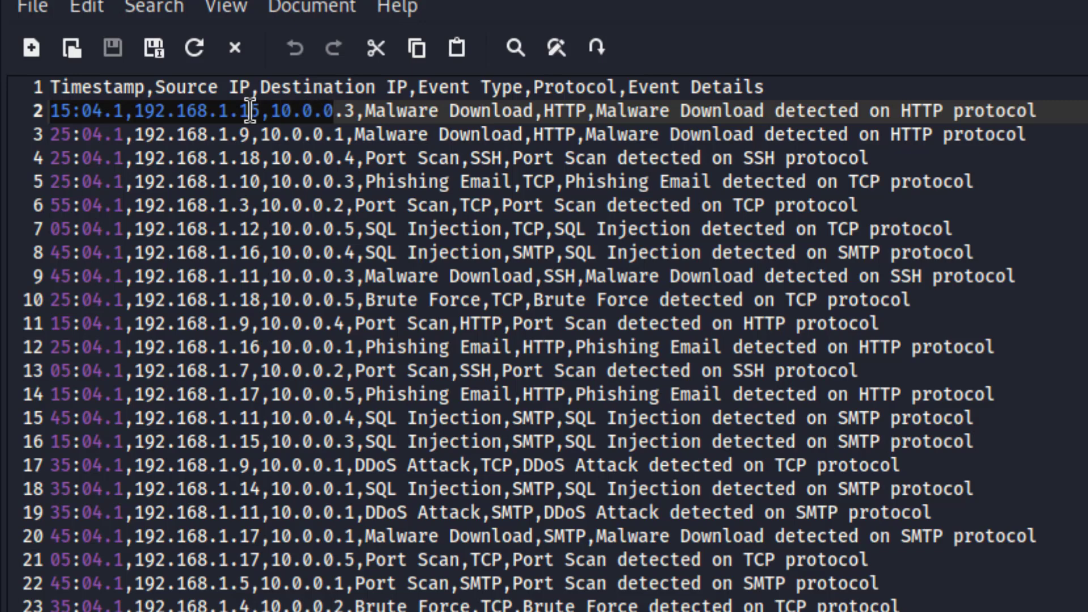
left_click(122, 111)
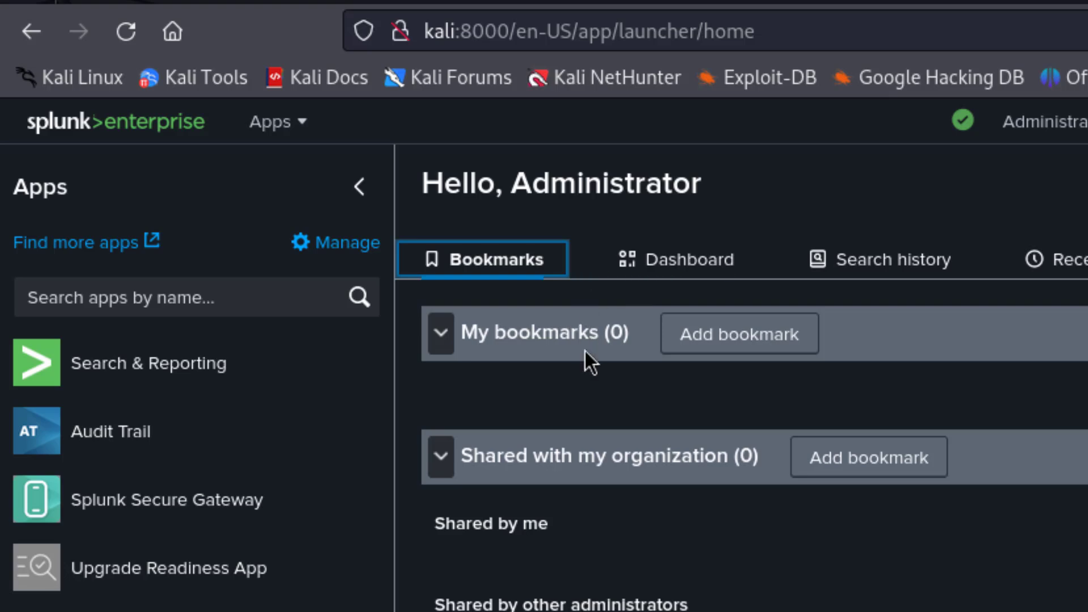
Choose Add data on the Splunk home page, then Upload files from my computer.
scroll(588, 359, "down", 8)
scroll(594, 288, "up", 8)
scroll(641, 403, "down", 8)
left_click(564, 411)
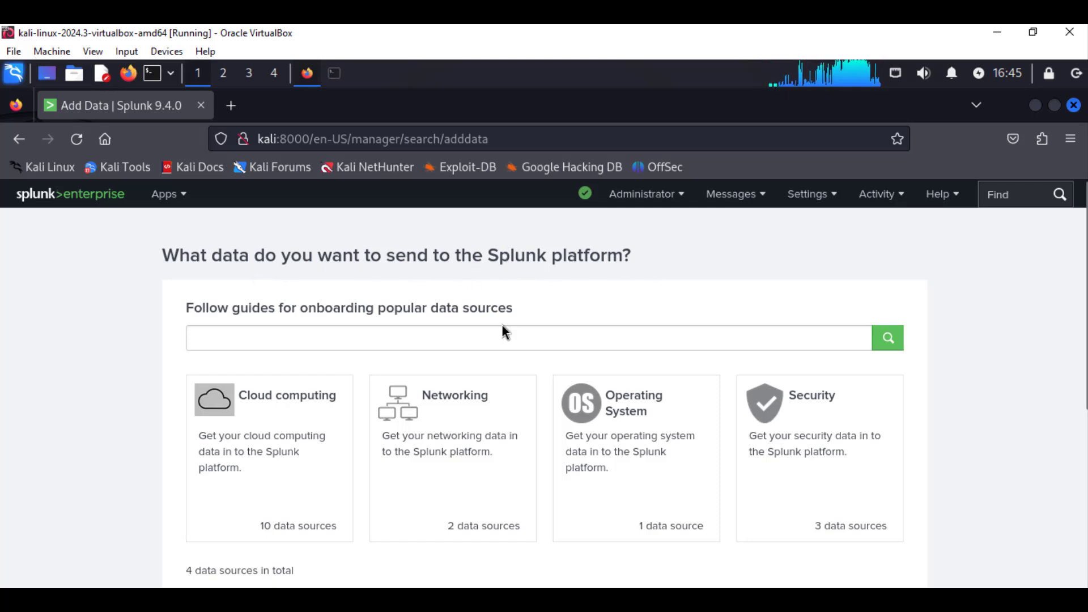
scroll(299, 439, "down", 3)
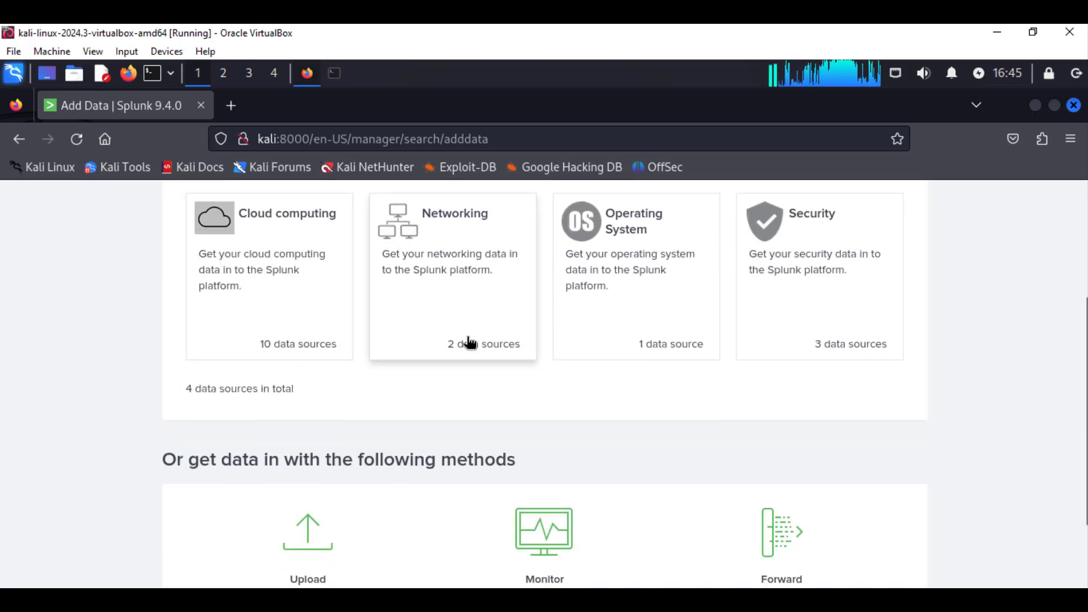
scroll(600, 383, "down", 2)
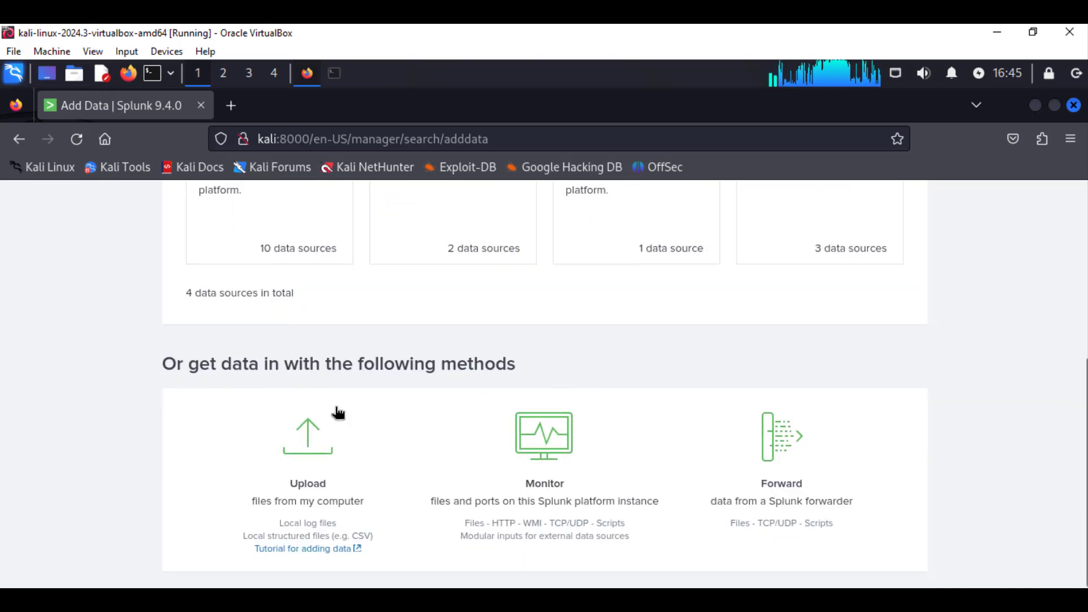
left_click(306, 442)
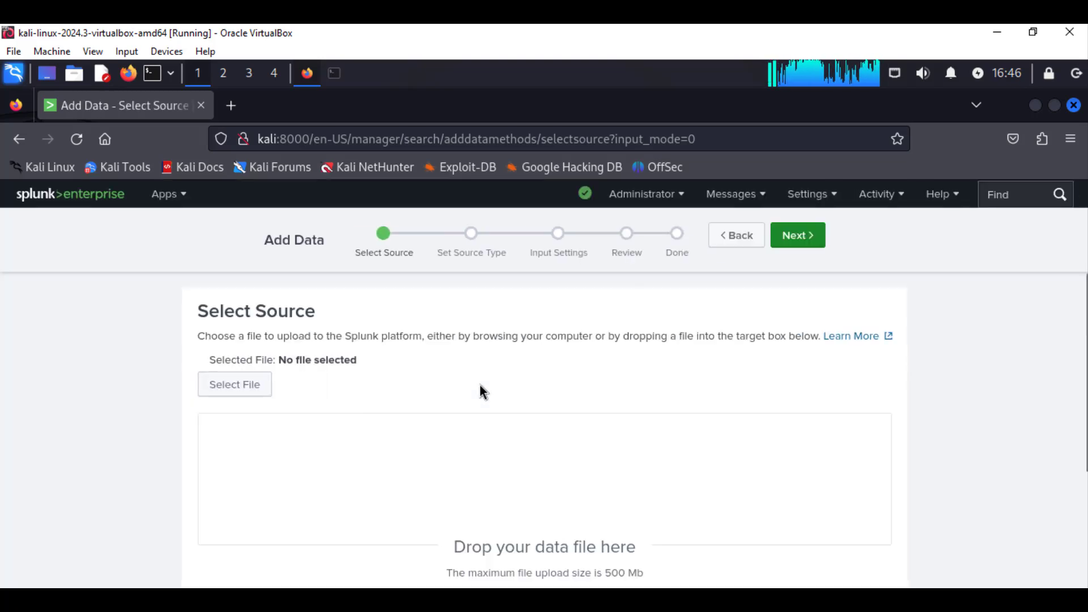
Pick splunk_security_dataset.csv from the Desktop folder as the file to upload.
left_click(242, 384)
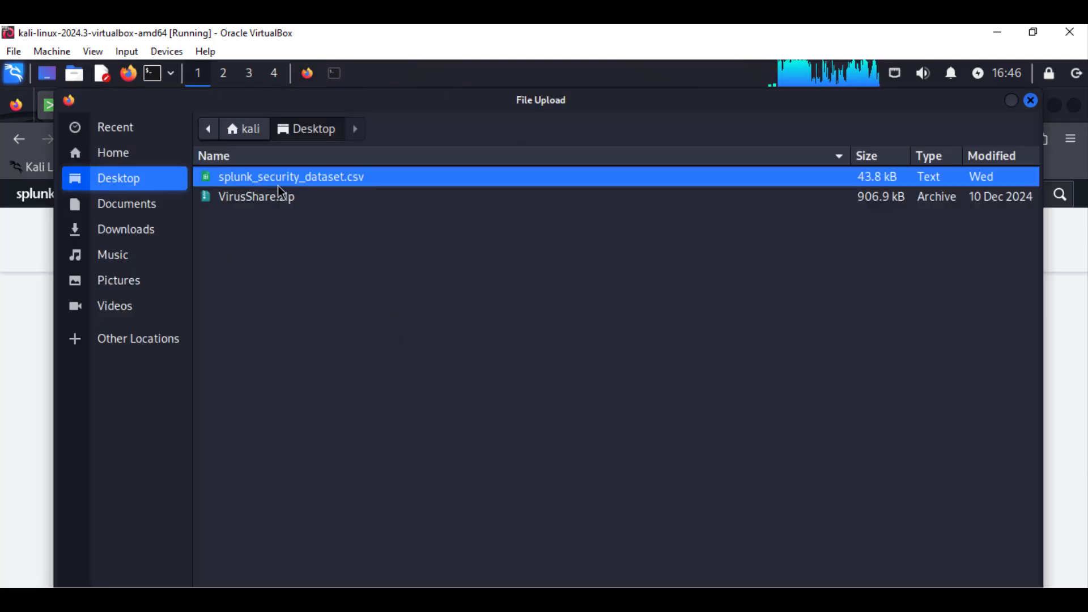
double_click(353, 182)
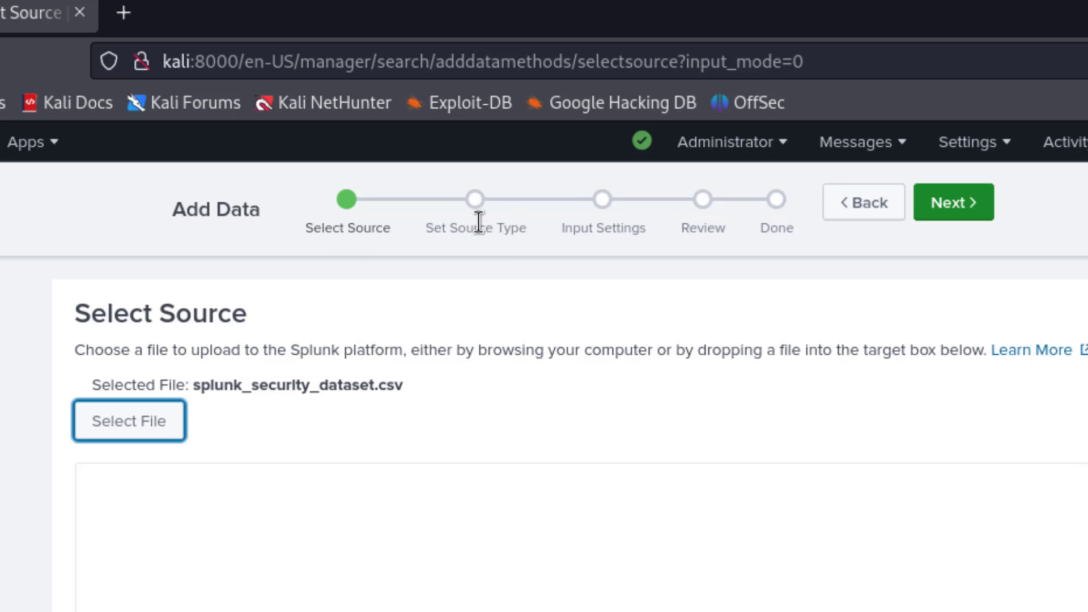
Accept the csv source type and default input settings, submit the upload, and start searching.
left_click(978, 199)
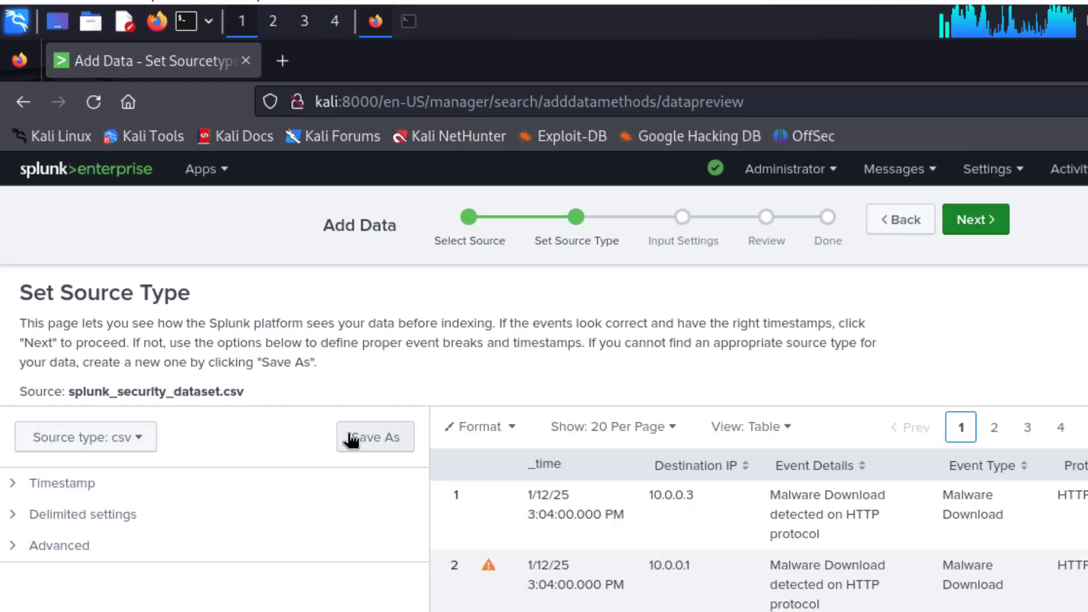
scroll(682, 539, "down", 10)
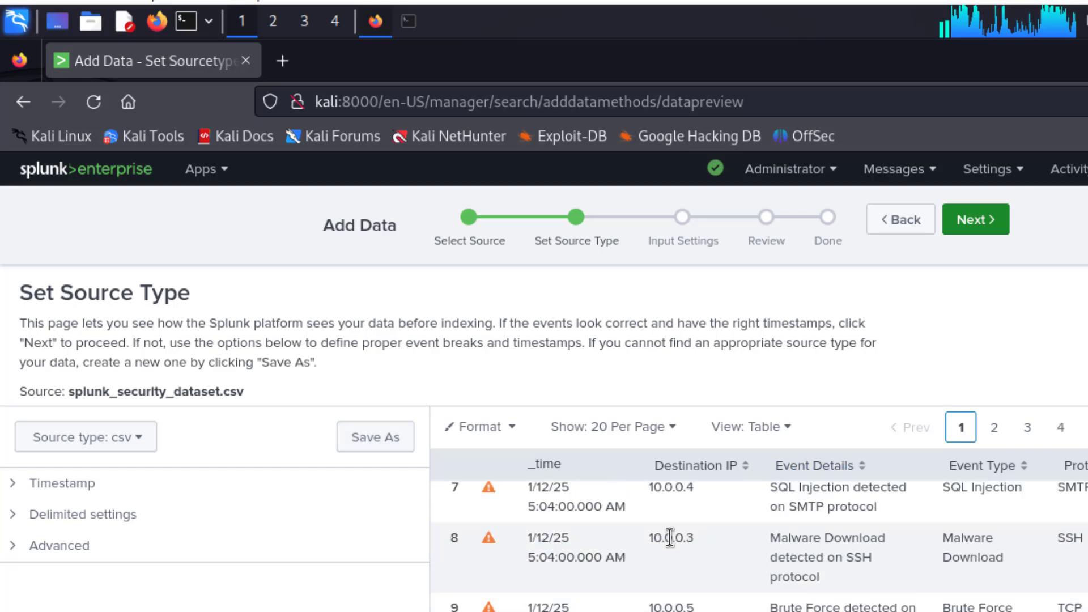
scroll(706, 530, "up", 10)
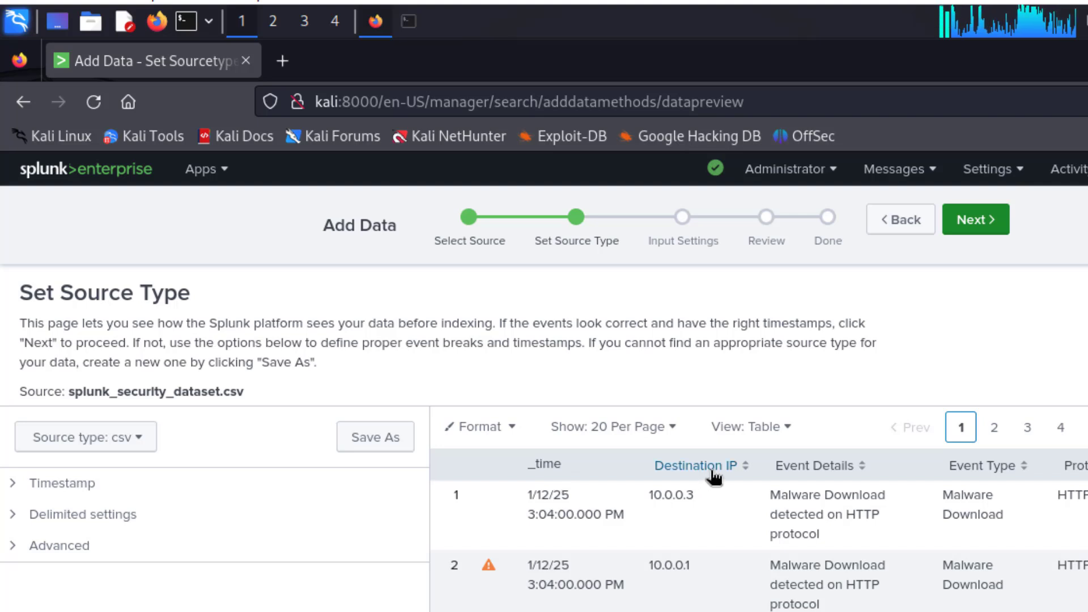
left_click(984, 222)
left_click(983, 222)
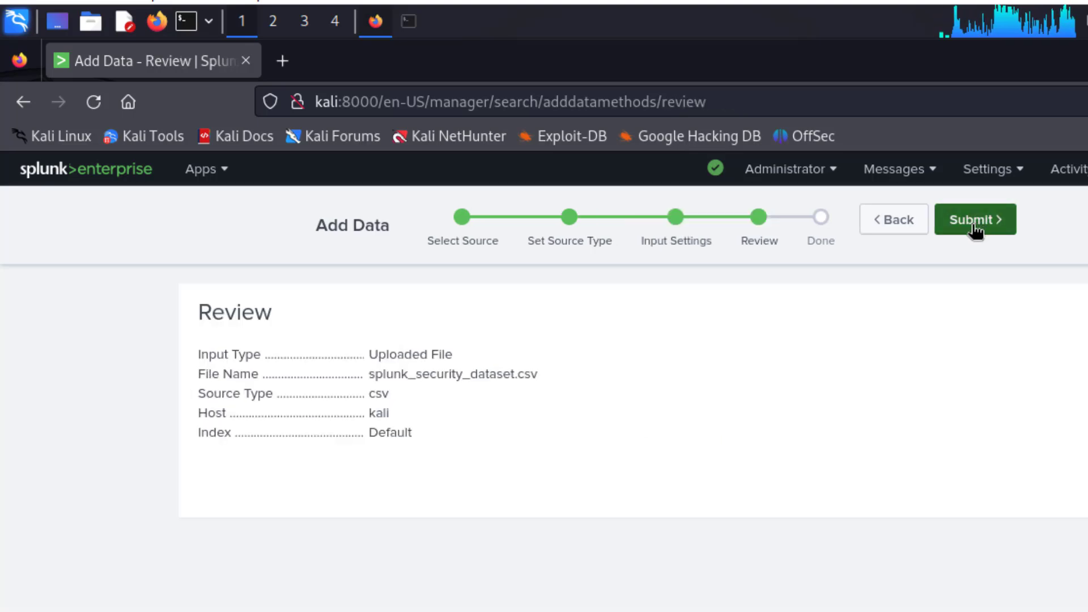
left_click(975, 221)
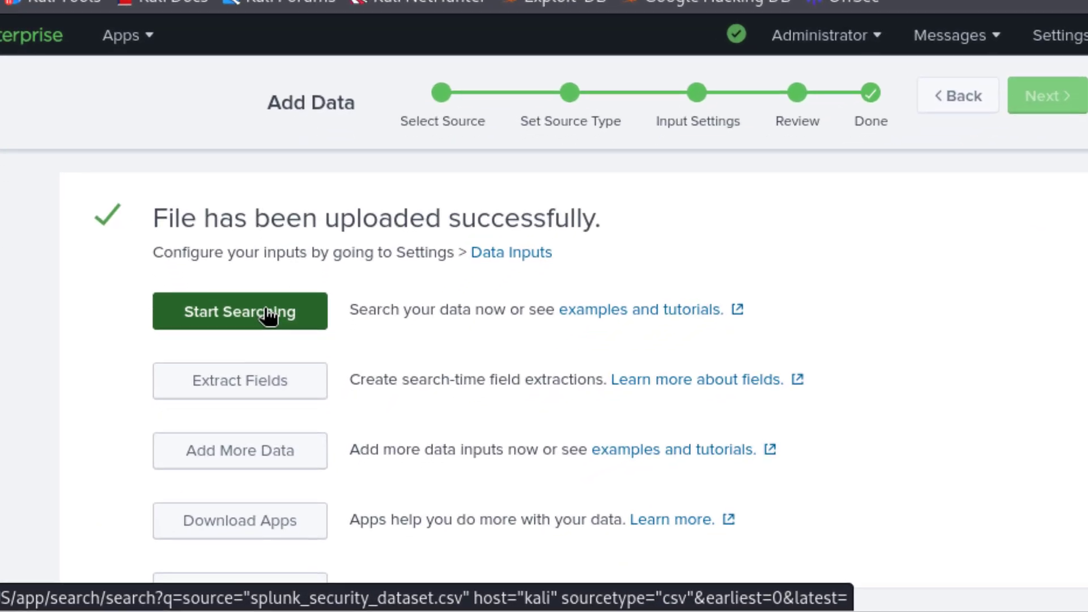
left_click(278, 390)
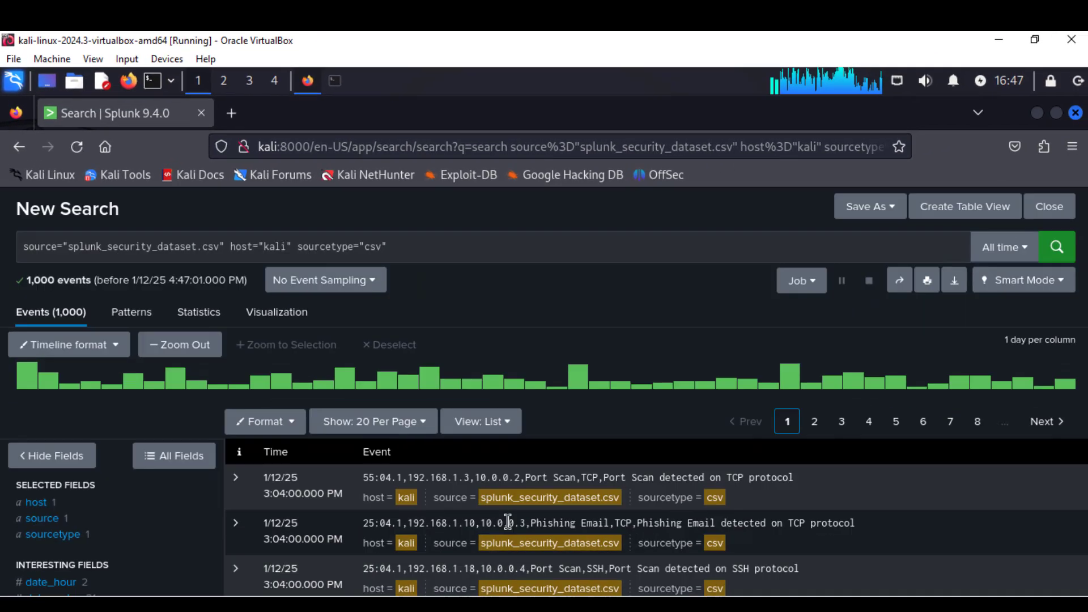
Scroll through the 1,000 events from splunk_security_dataset.csv and back up to the search bar.
scroll(743, 431, "down", 5)
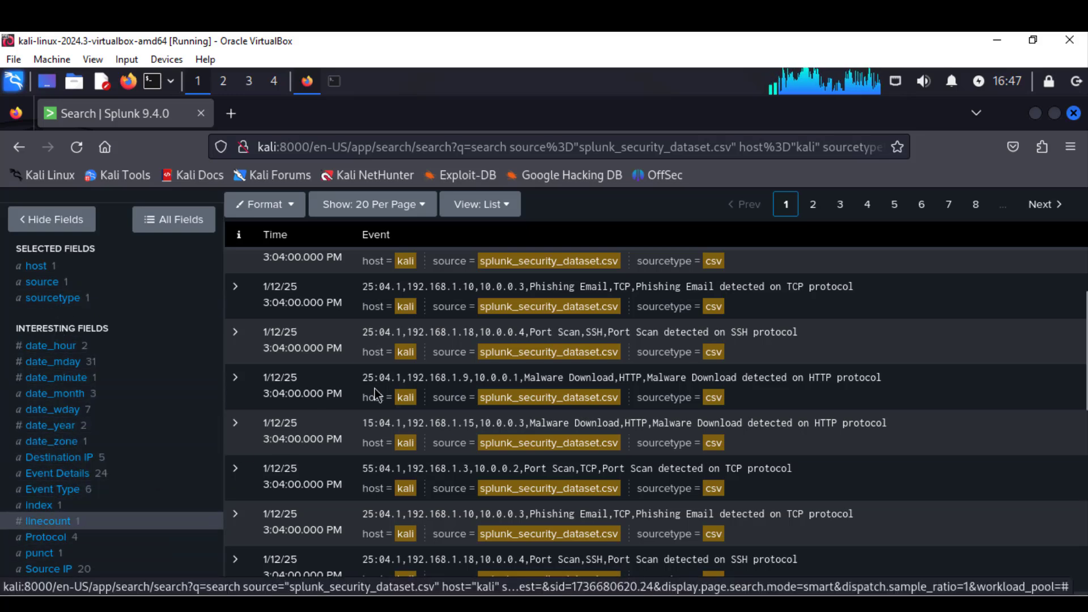
scroll(498, 251, "up", 3)
scroll(499, 250, "up", 5)
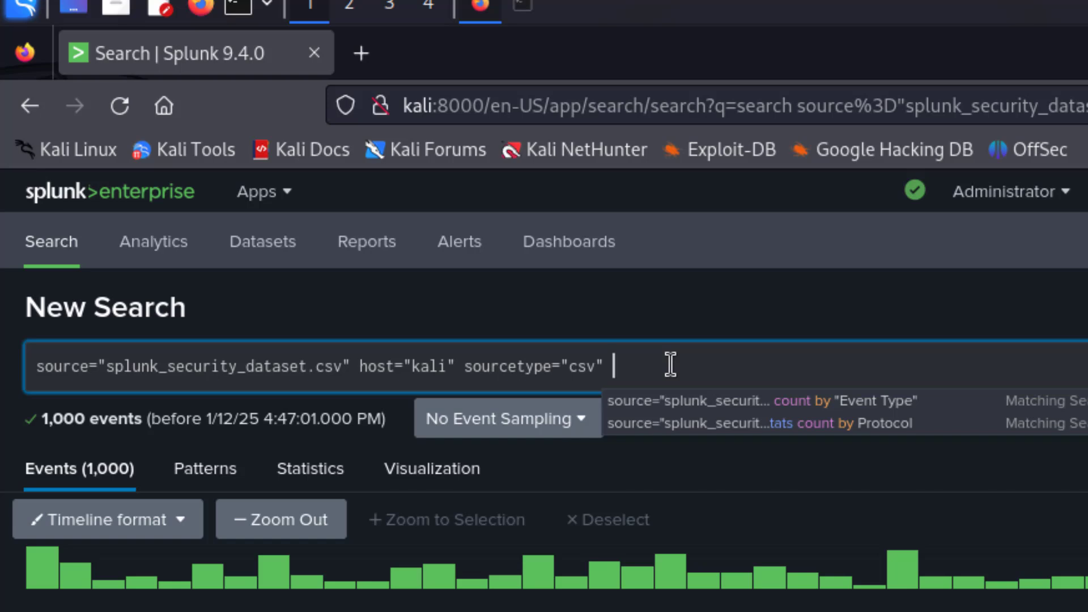
Append | stats count by "Event Type" to the search and run it, listing six event types.
type("|")
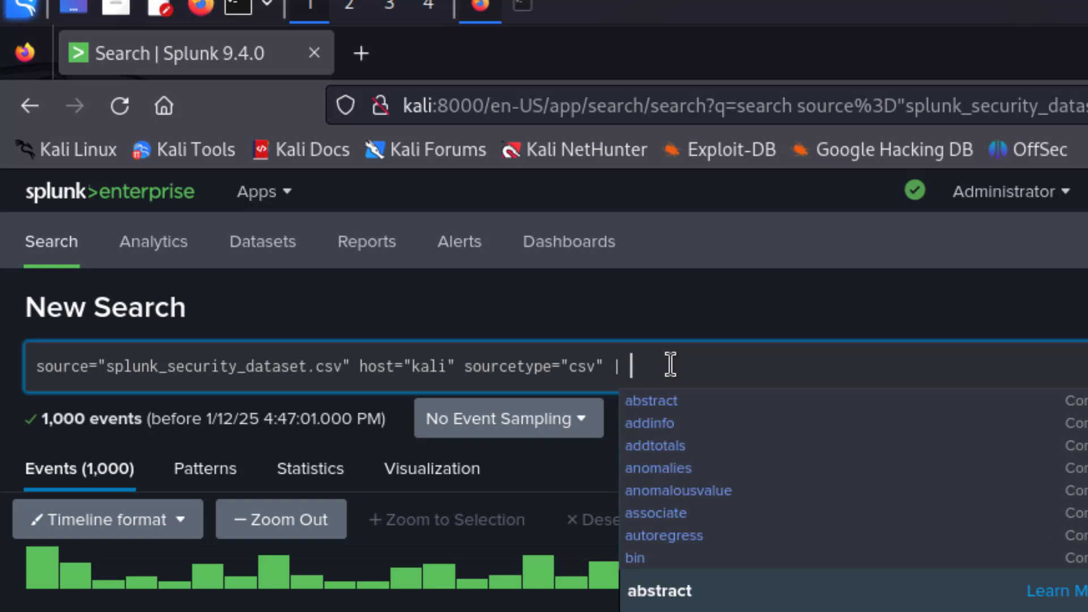
type(" sts")
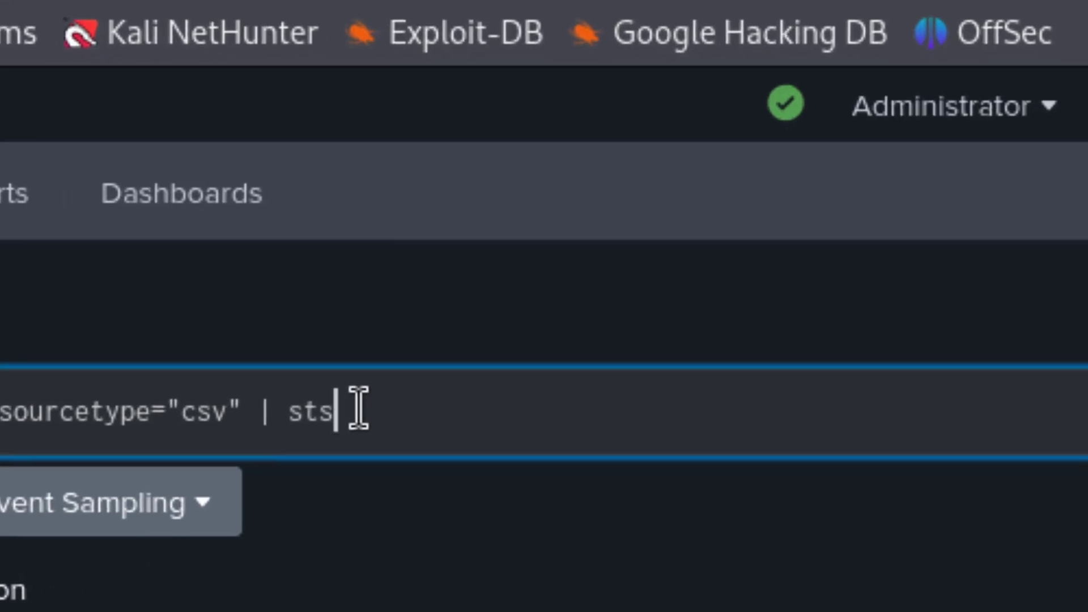
key("BackSpace")
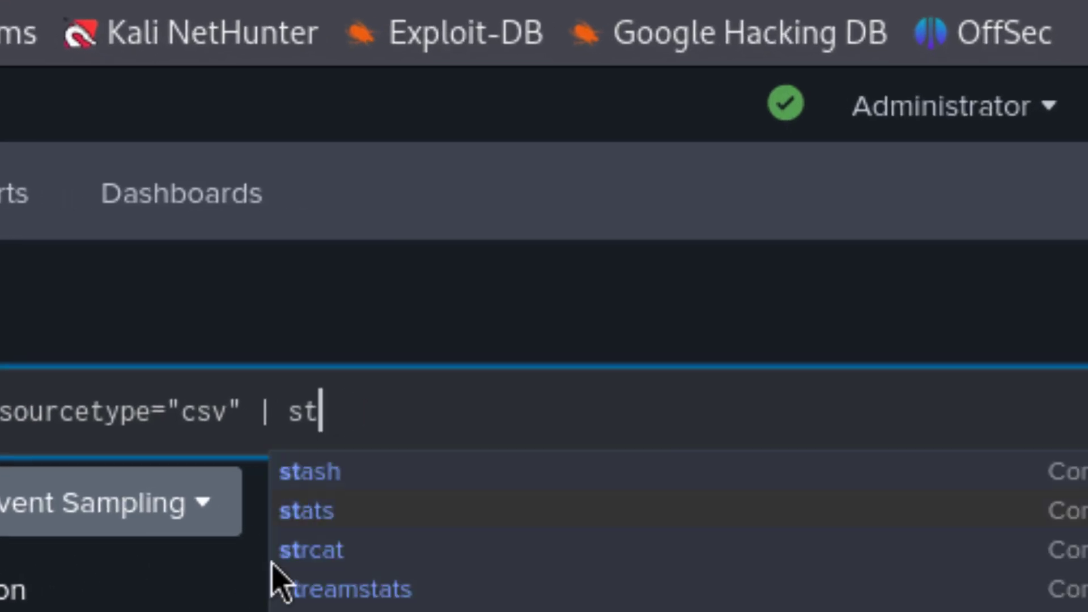
left_click(297, 513)
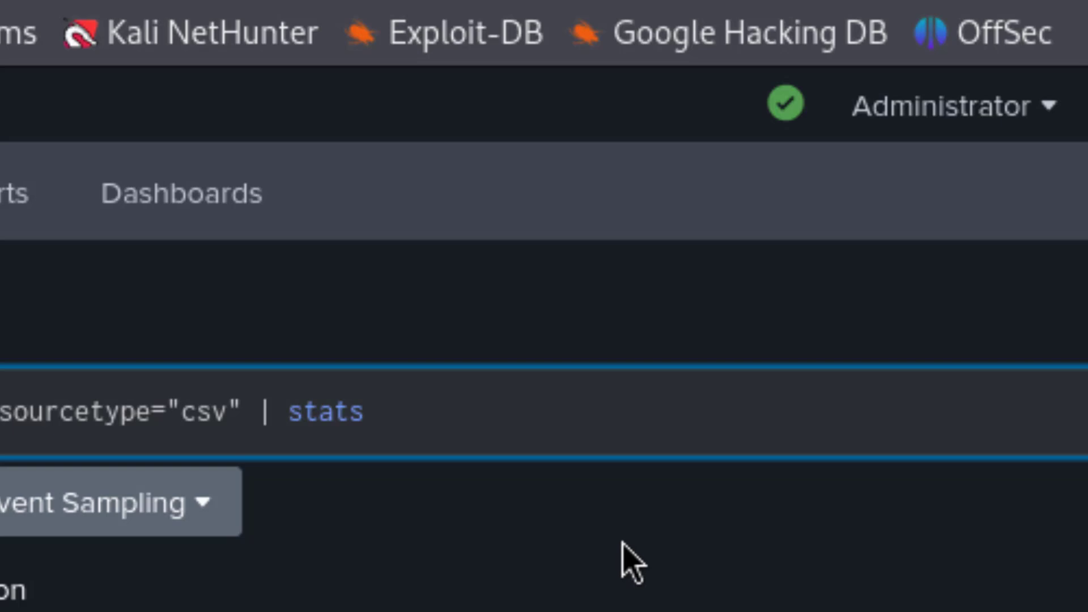
type("c")
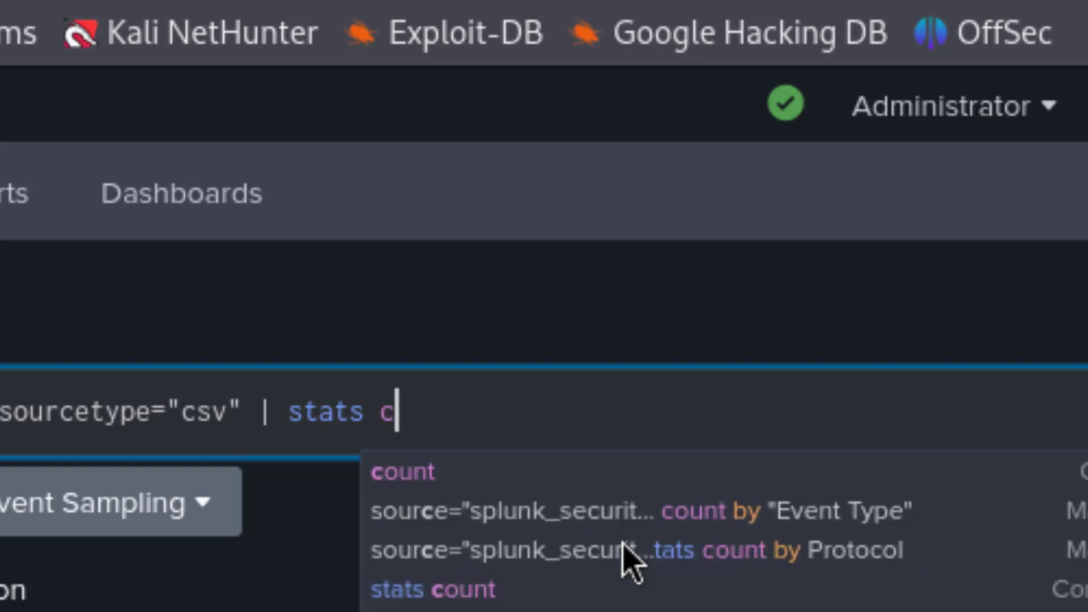
left_click(420, 483)
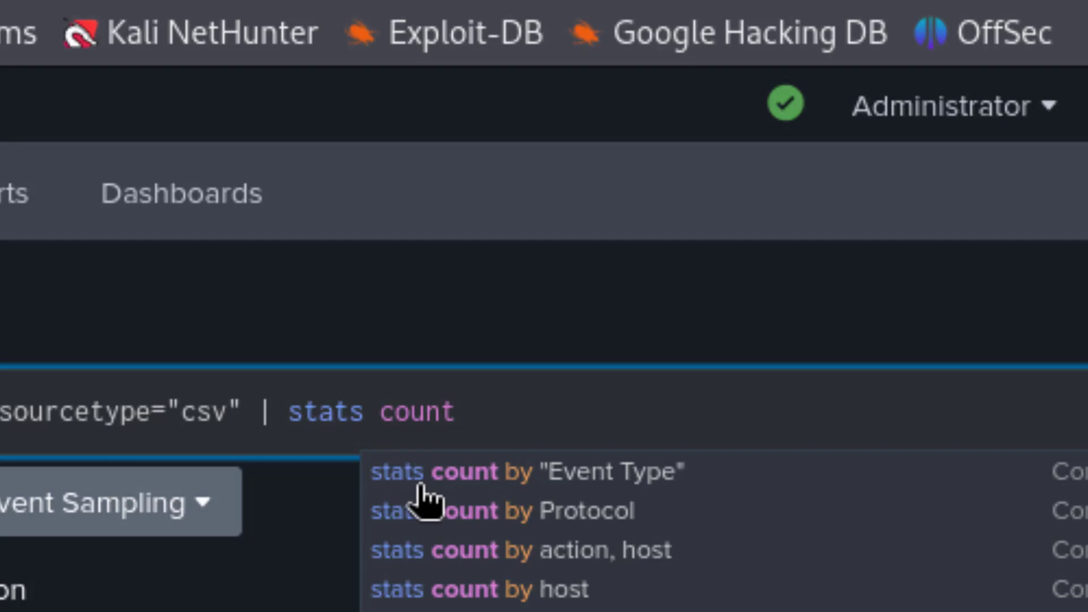
left_click(596, 475)
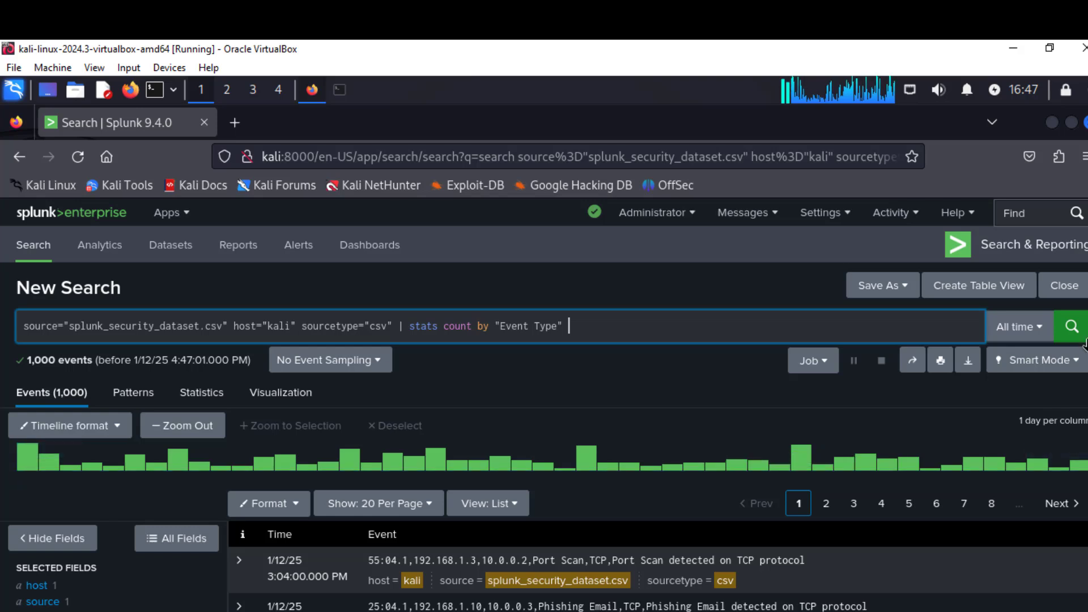
left_click(1079, 332)
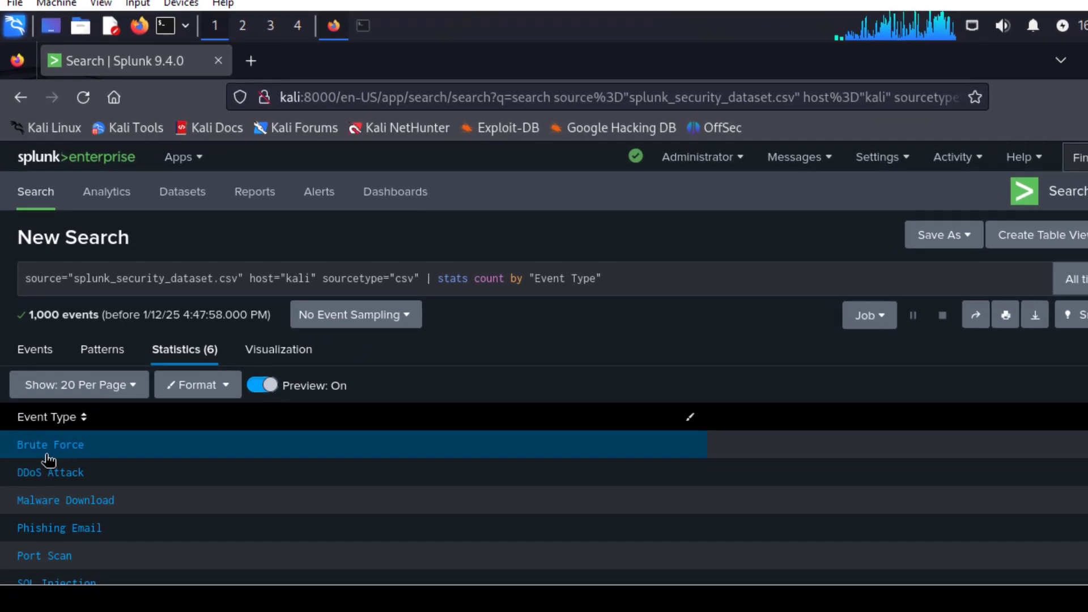
scroll(49, 480, "down", 2)
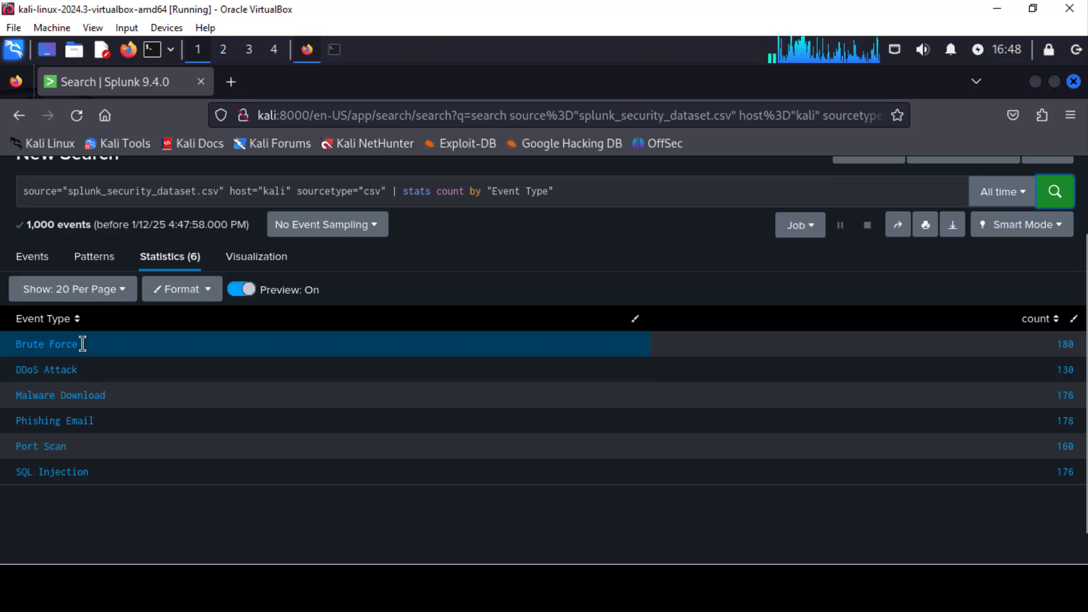
Switch the grouping to stats count by Protocol and run it (HTTP 240, SMTP 304, SSH 252, TCP 204).
left_click(562, 191)
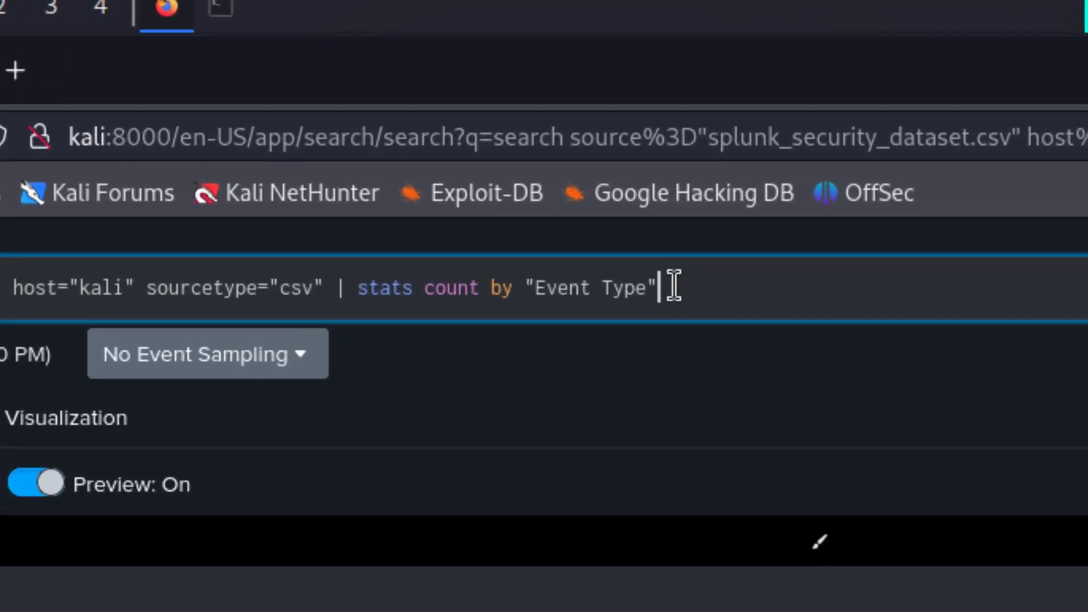
key("BackSpace")
key("BackSpace")
key("BackSpace")
key("BackSpace")
key("BackSpace")
key("BackSpace")
key("BackSpace")
key("BackSpace")
key("BackSpace")
key("BackSpace")
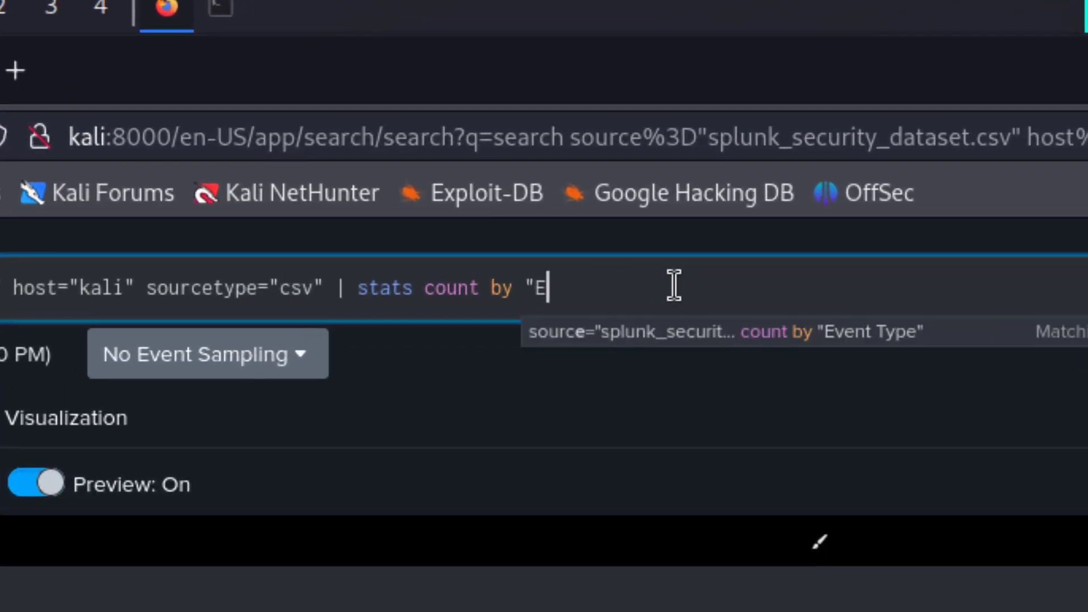
key("BackSpace")
key("BackSpace")
type("p")
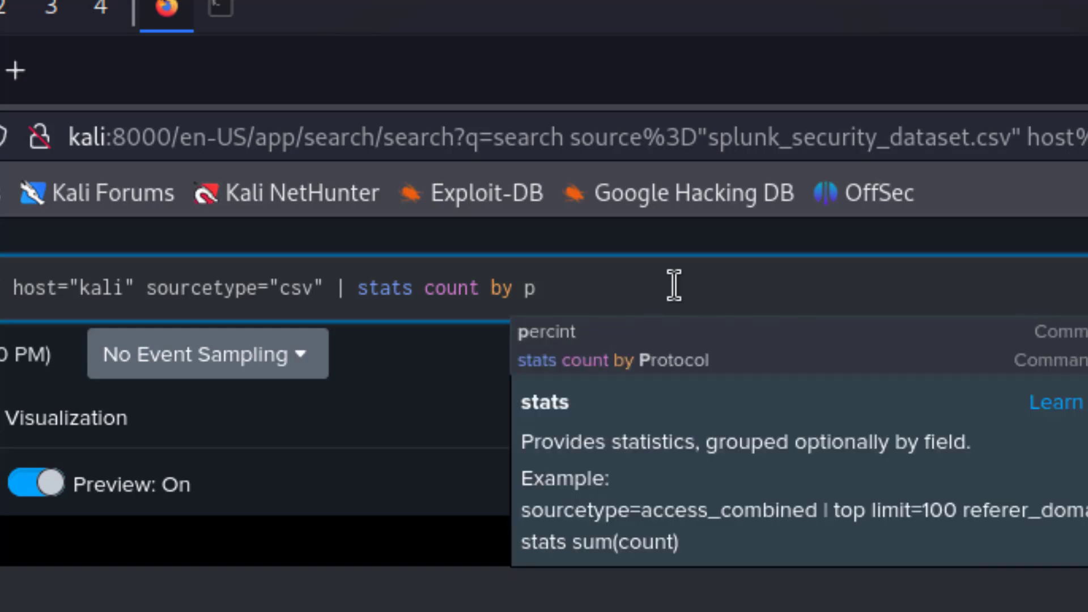
left_click(682, 369)
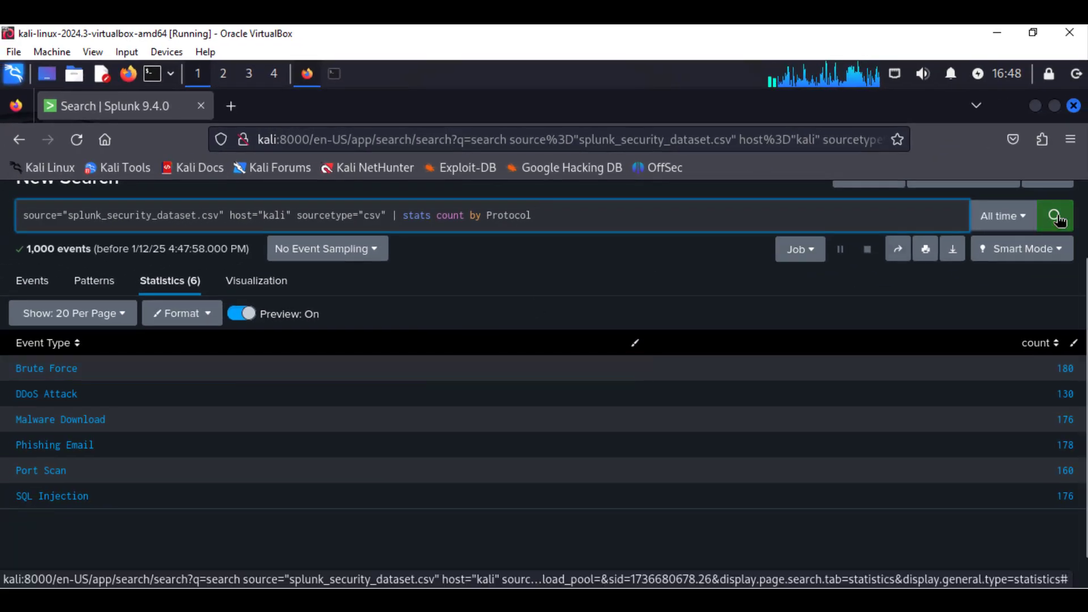
left_click(1056, 217)
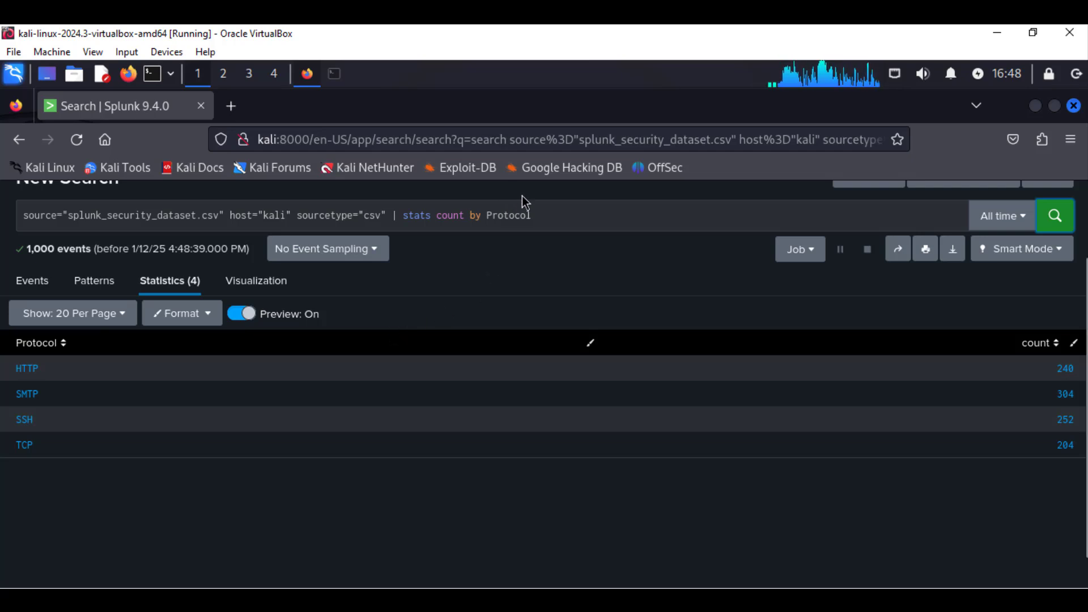
left_click(543, 217)
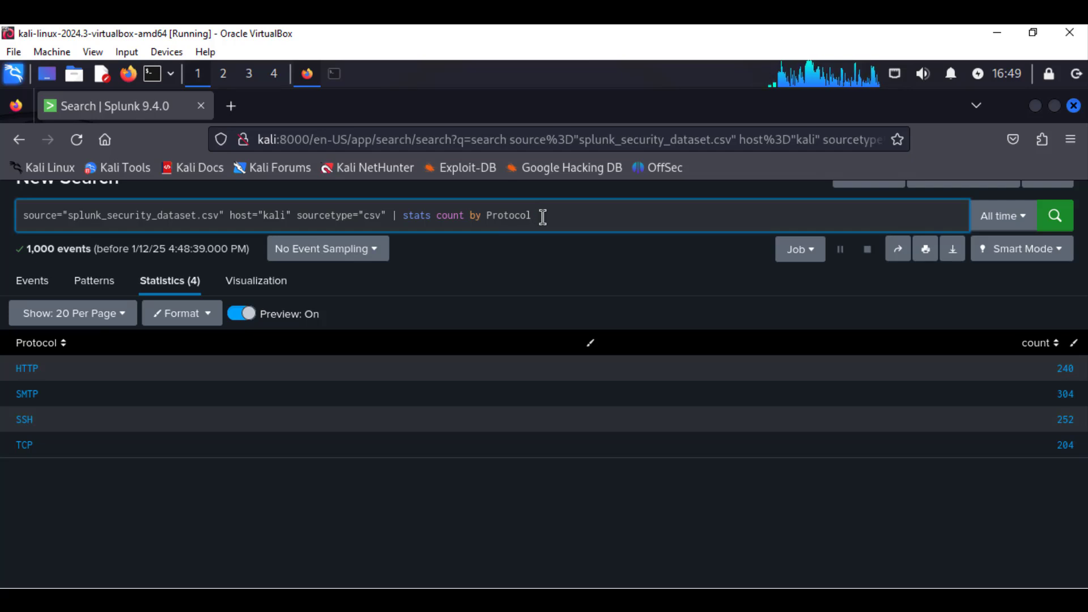
Replace the stats clause with top "Source IP" and run it, showing 192.168.1.17 and 192.168.1.15 at 66.
key("BackSpace")
key("BackSpace")
key("BackSpace")
key("BackSpace")
key("BackSpace")
key("BackSpace")
key("BackSpace")
key("BackSpace")
key("BackSpace")
key("BackSpace")
key("BackSpace")
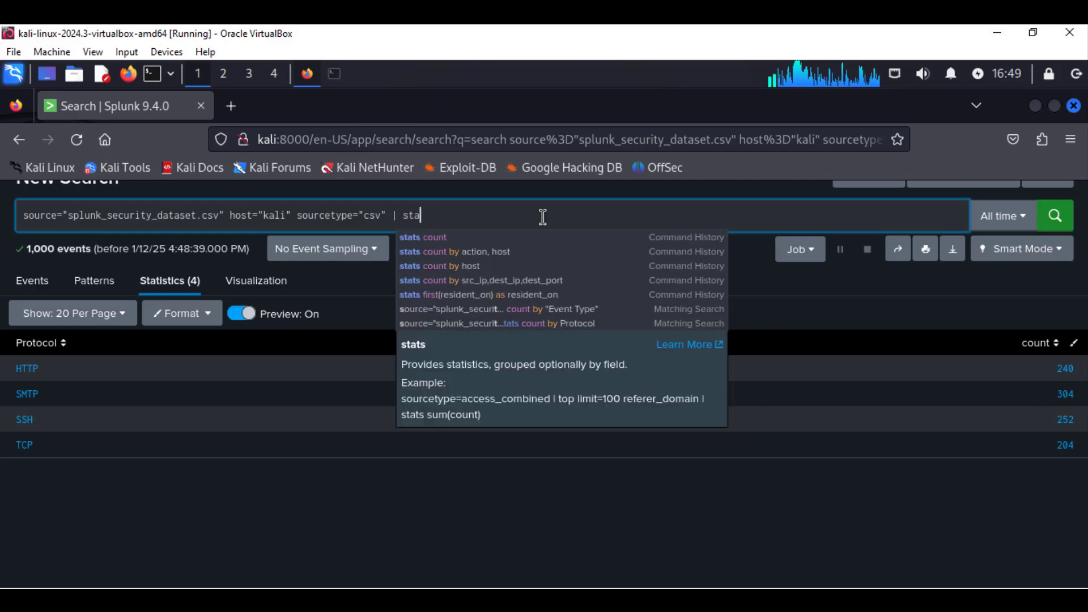
key("BackSpace")
key("BackSpace")
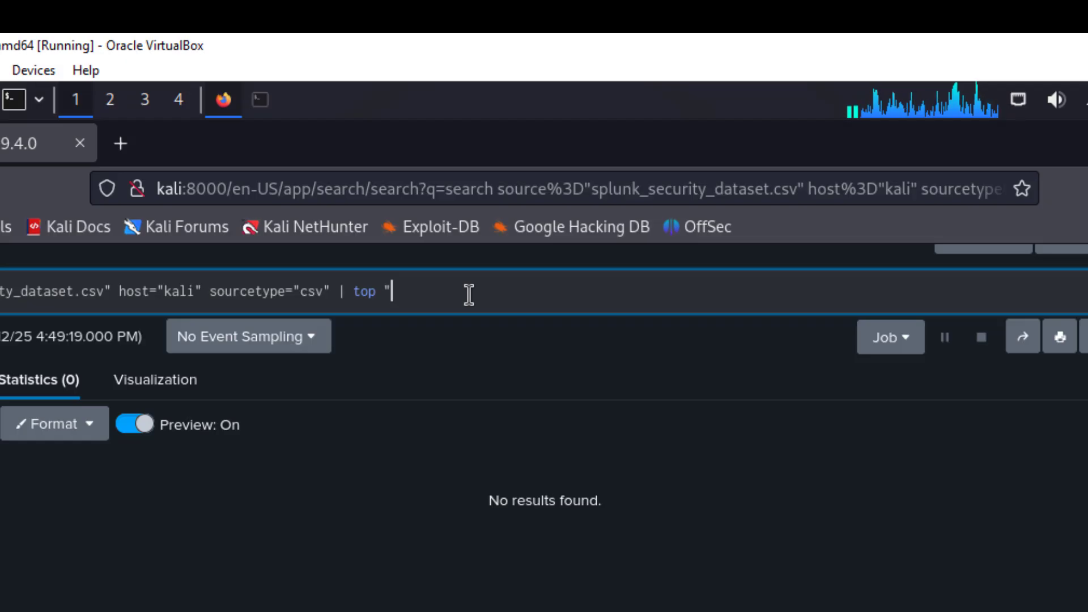
type("Source")
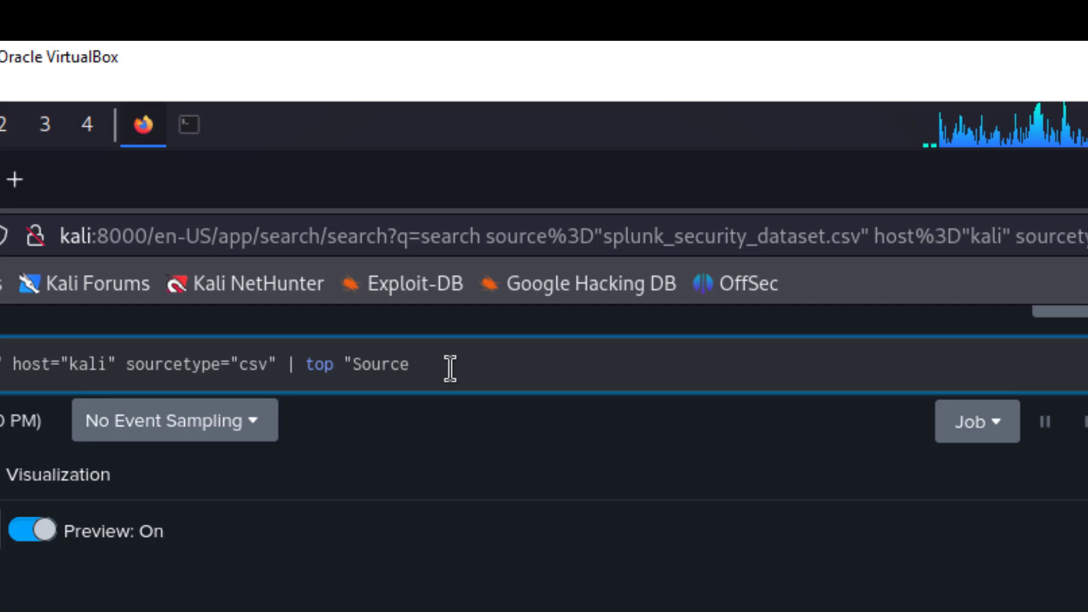
type(" IP")
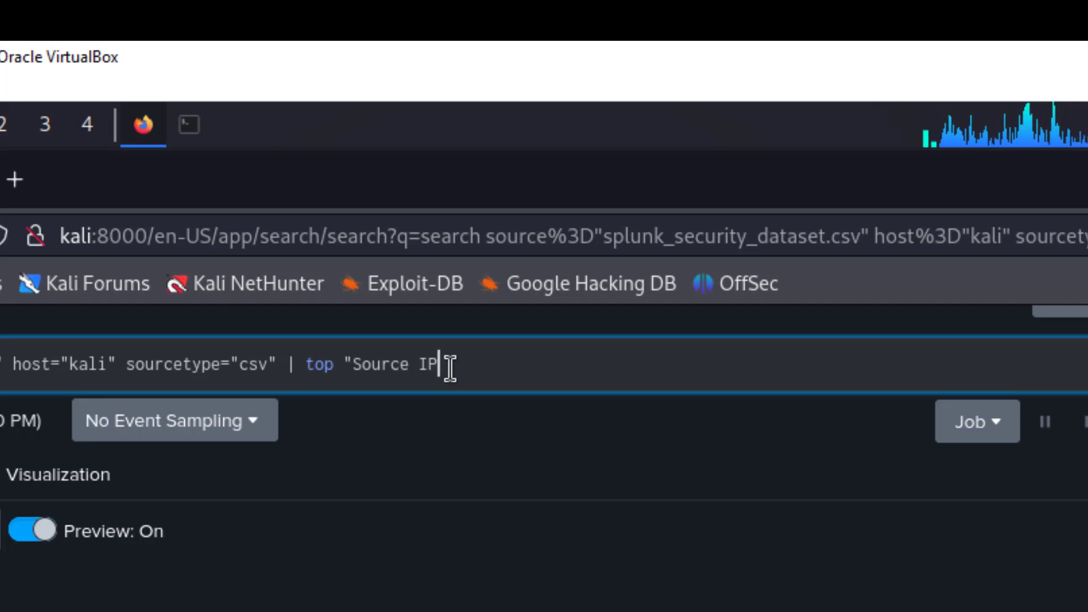
type("\"")
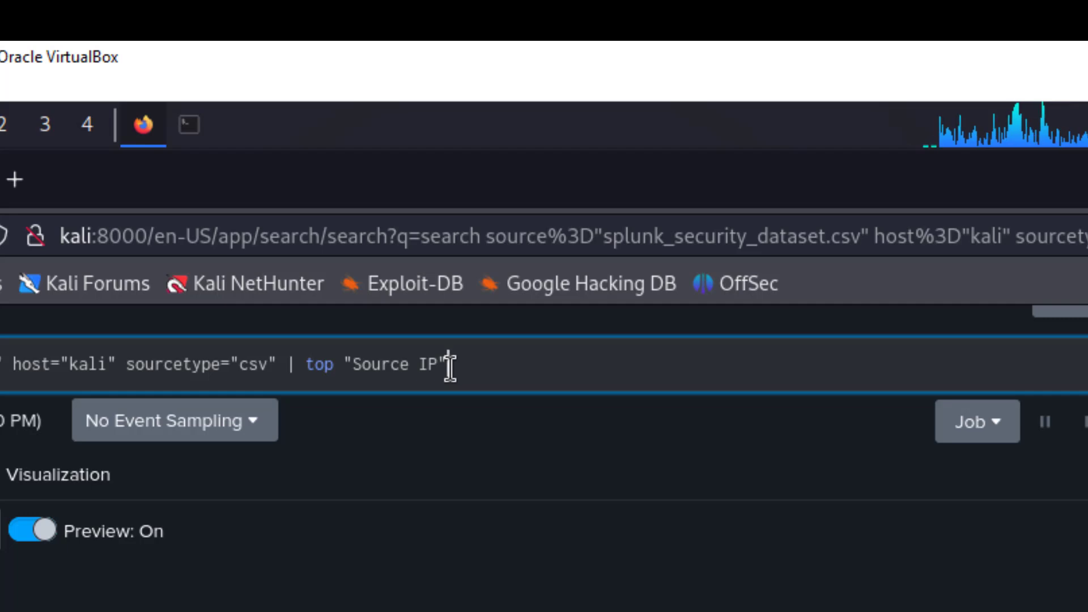
key("Return")
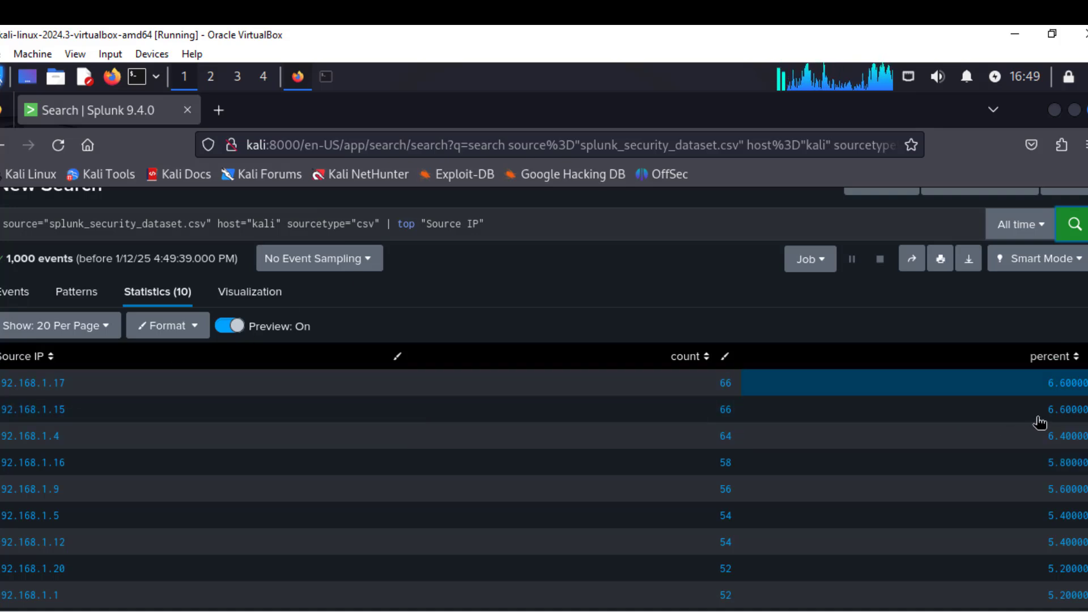
scroll(215, 447, "down", 1)
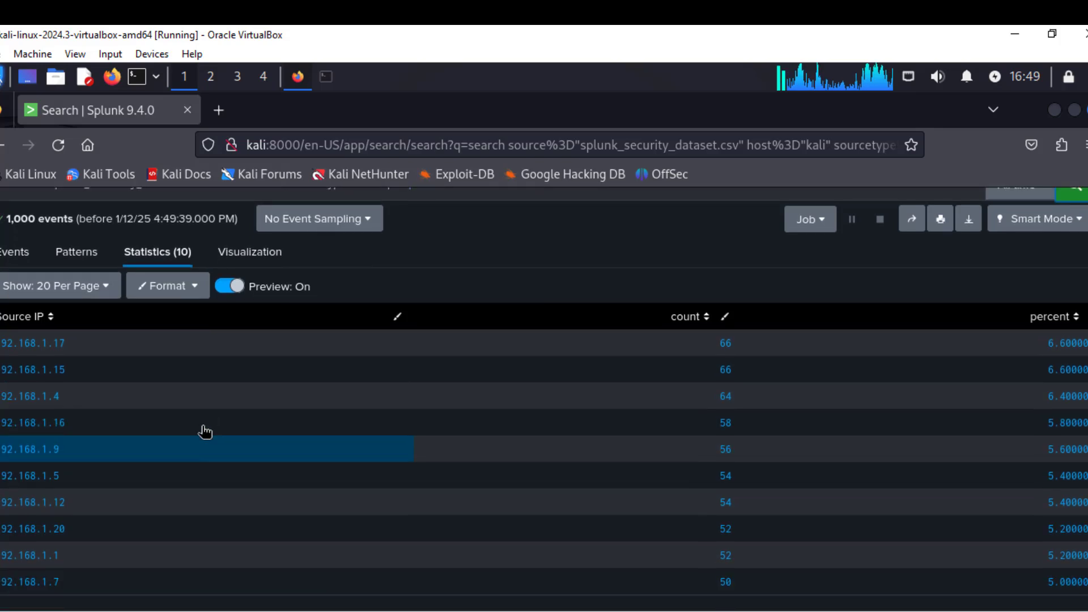
scroll(206, 432, "up", 3)
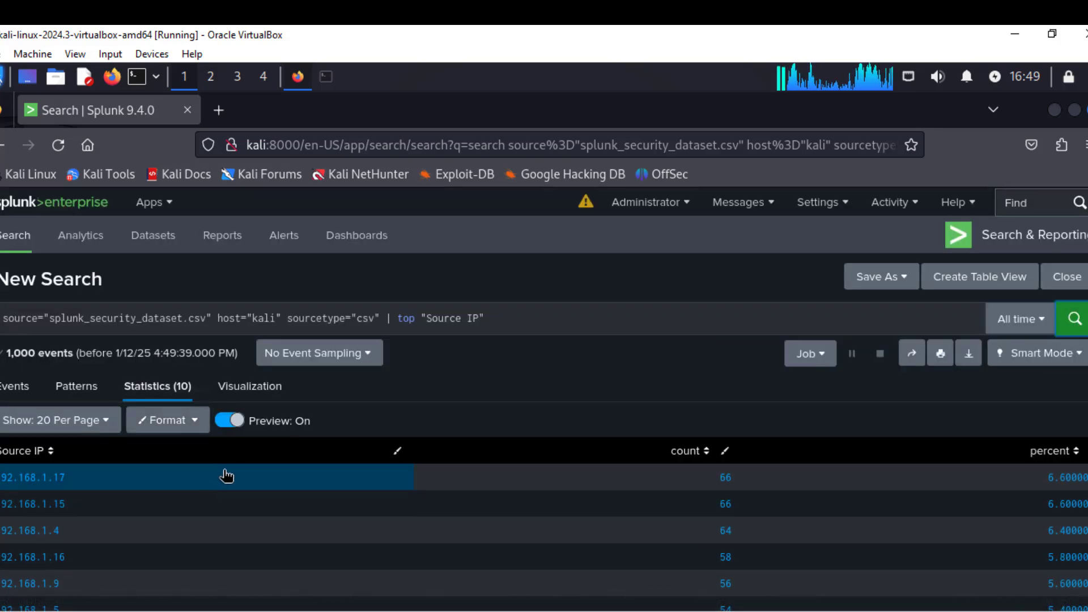
scroll(267, 481, "down", 3)
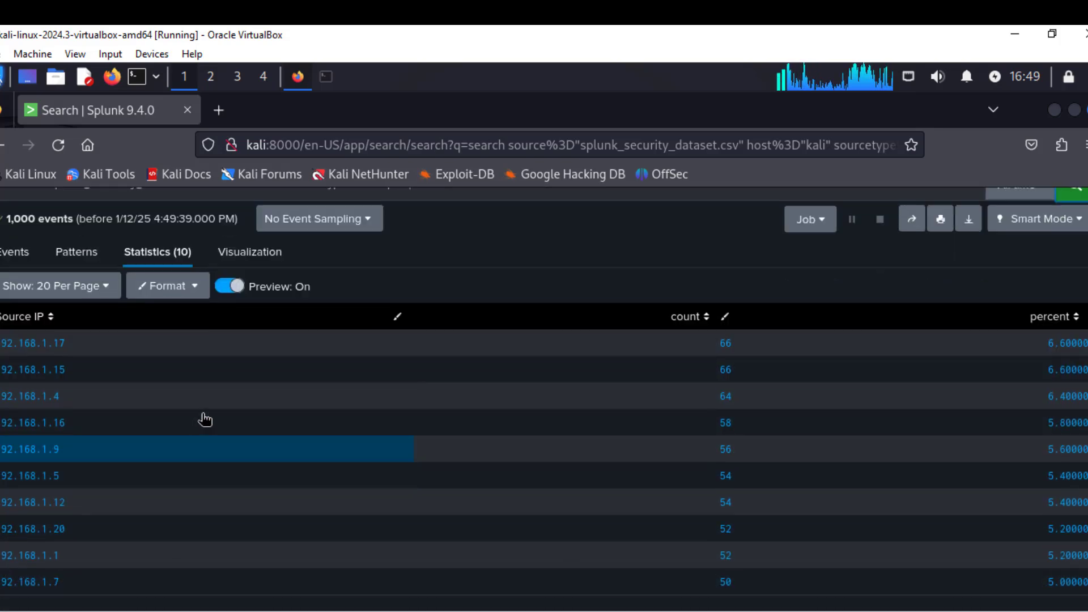
scroll(666, 358, "up", 3)
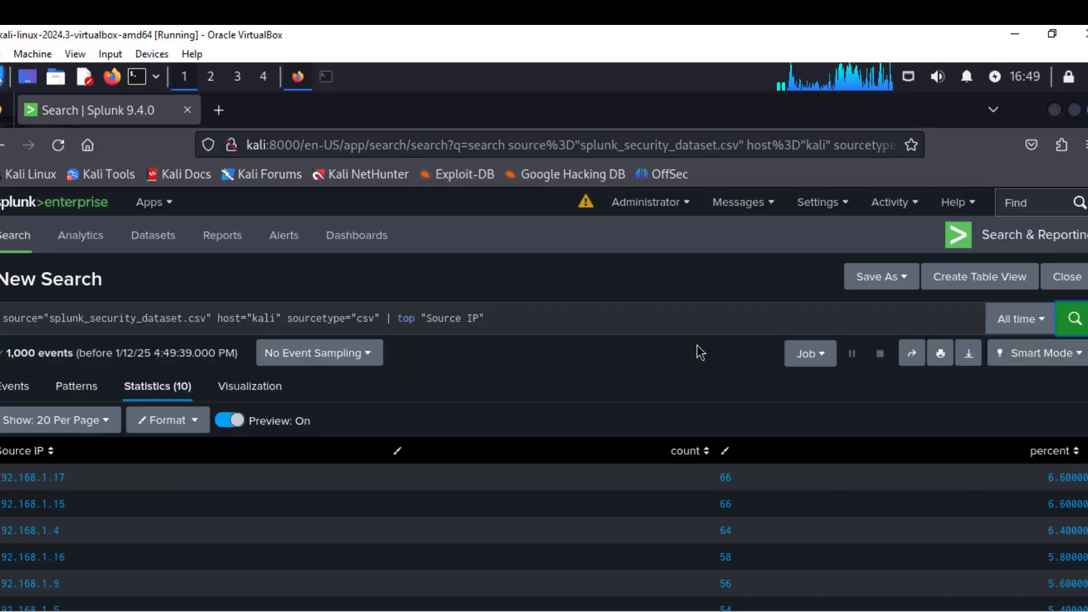